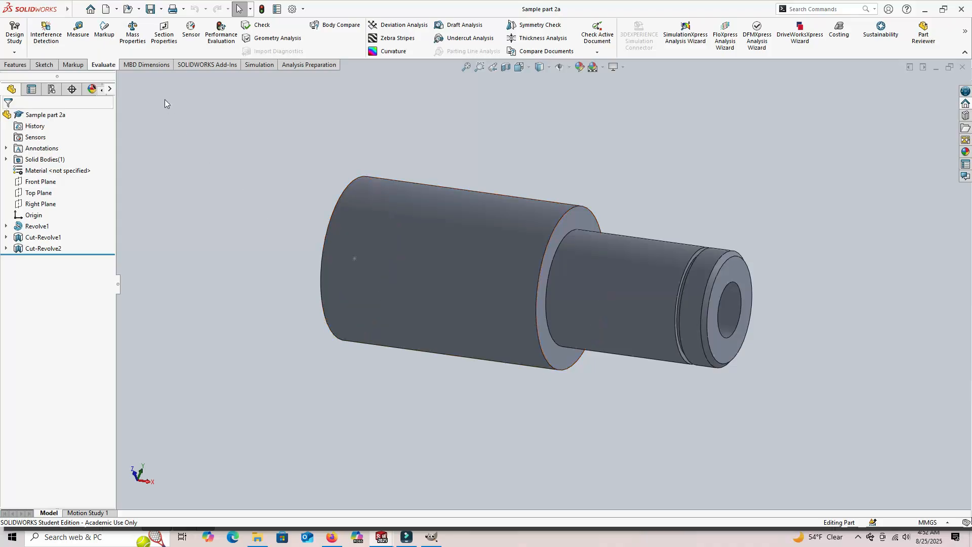
Create a new drawing from the part on an A (ANSI) Landscape sheet, without opening the existing drawing of the same name.
{"action": "left_click", "coordinate": [117, 11]}
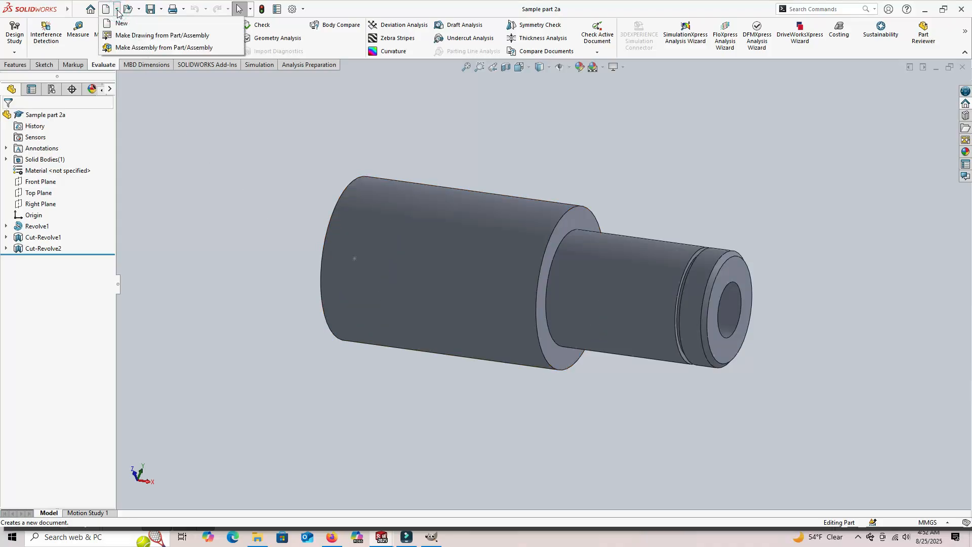
{"action": "left_click", "coordinate": [132, 36]}
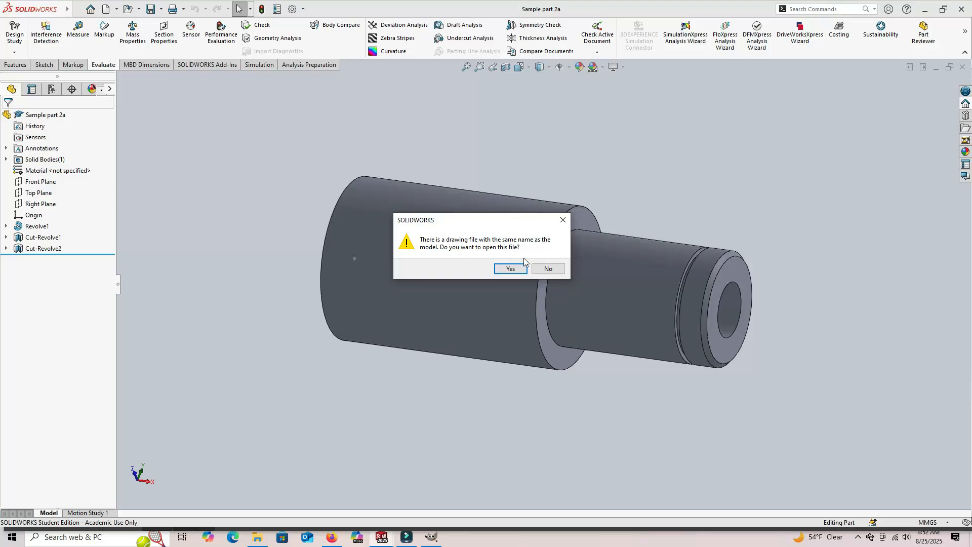
{"action": "left_click", "coordinate": [543, 271]}
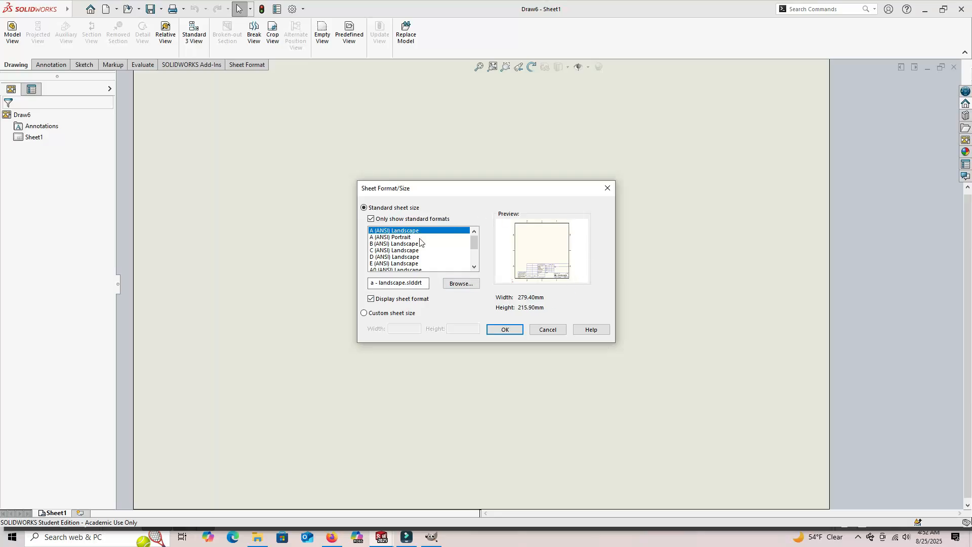
{"action": "scroll", "coordinate": [425, 248], "scroll_direction": "down", "scroll_amount": 2}
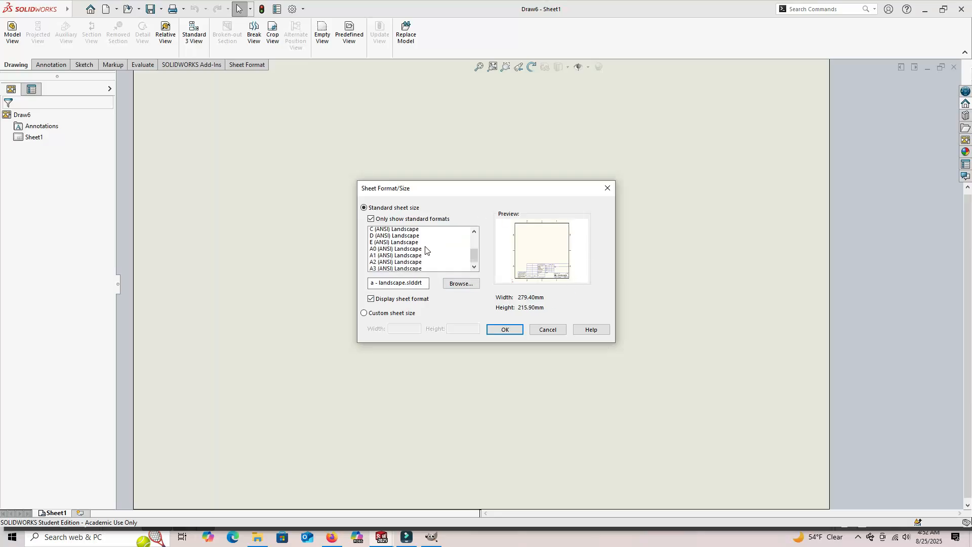
{"action": "scroll", "coordinate": [426, 253], "scroll_direction": "up", "scroll_amount": 2}
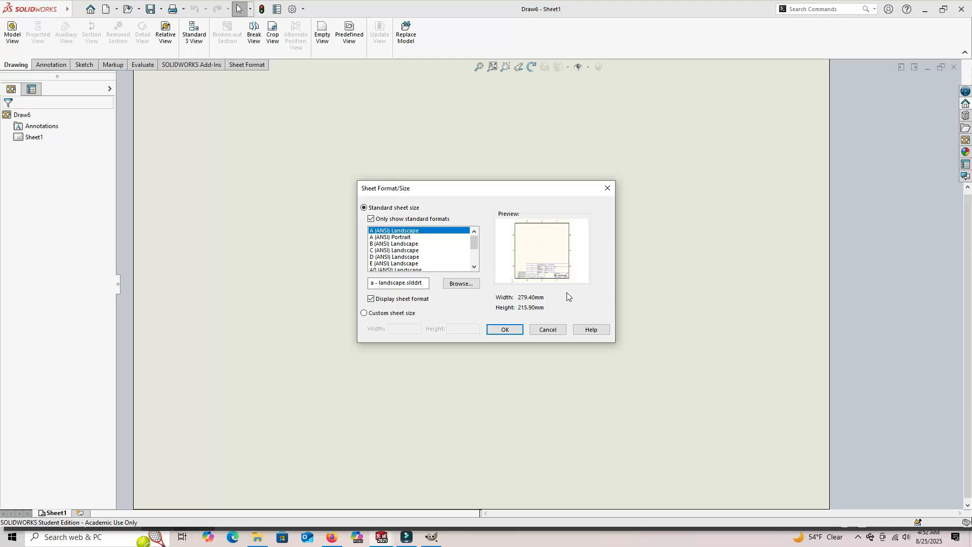
{"action": "left_click", "coordinate": [505, 330]}
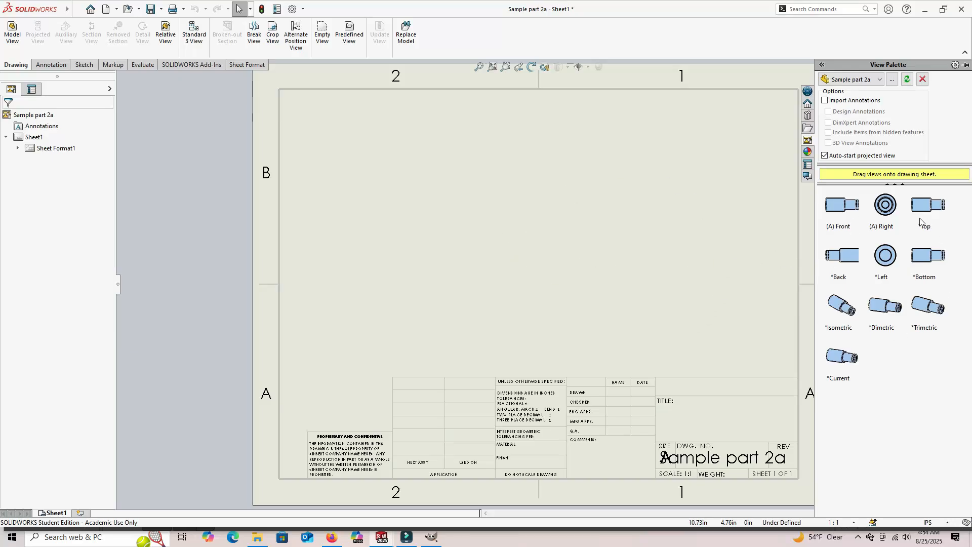
Place the shaft's front view in the middle of the sheet and project an end view on each side of it.
{"action": "left_click_drag", "start_coordinate": [853, 324], "coordinate": [724, 135]}
{"action": "left_click_drag", "start_coordinate": [299, 293], "coordinate": [683, 315]}
{"action": "mouse_move", "coordinate": [679, 242]}
{"action": "left_mouse_down"}
{"action": "mouse_move", "coordinate": [840, 209]}
{"action": "mouse_move", "coordinate": [699, 197]}
{"action": "mouse_move", "coordinate": [579, 212]}
{"action": "mouse_move", "coordinate": [538, 223]}
{"action": "mouse_move", "coordinate": [535, 234]}
{"action": "left_mouse_up"}
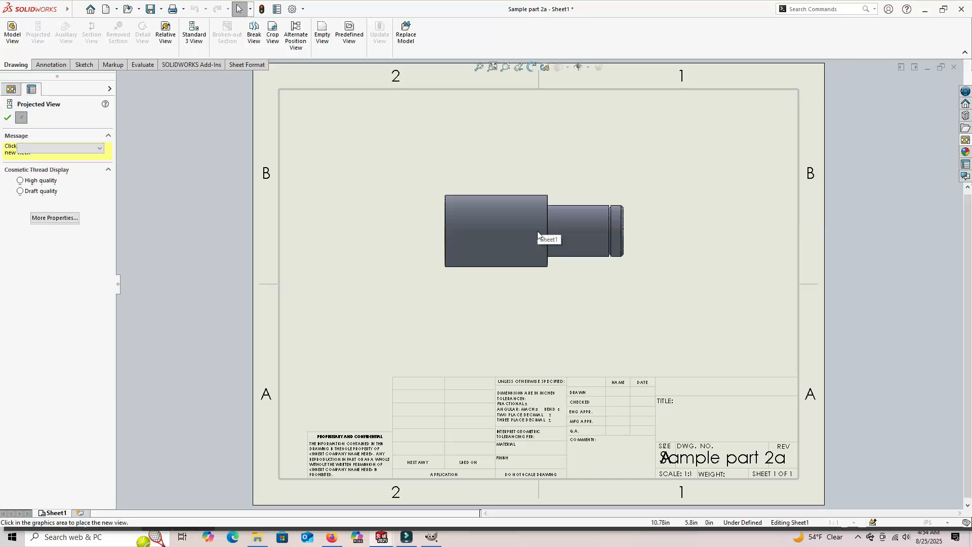
{"action": "left_click", "coordinate": [739, 238]}
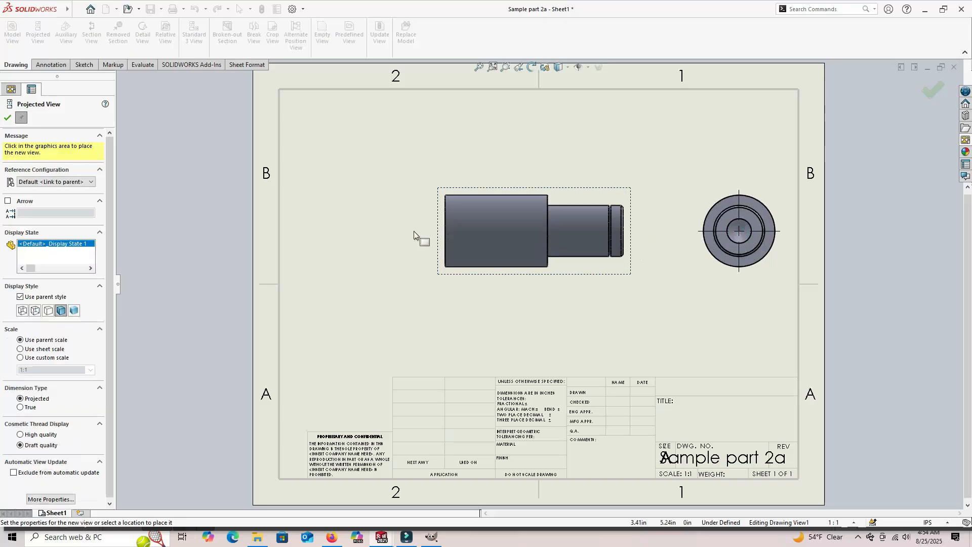
{"action": "left_click", "coordinate": [342, 227]}
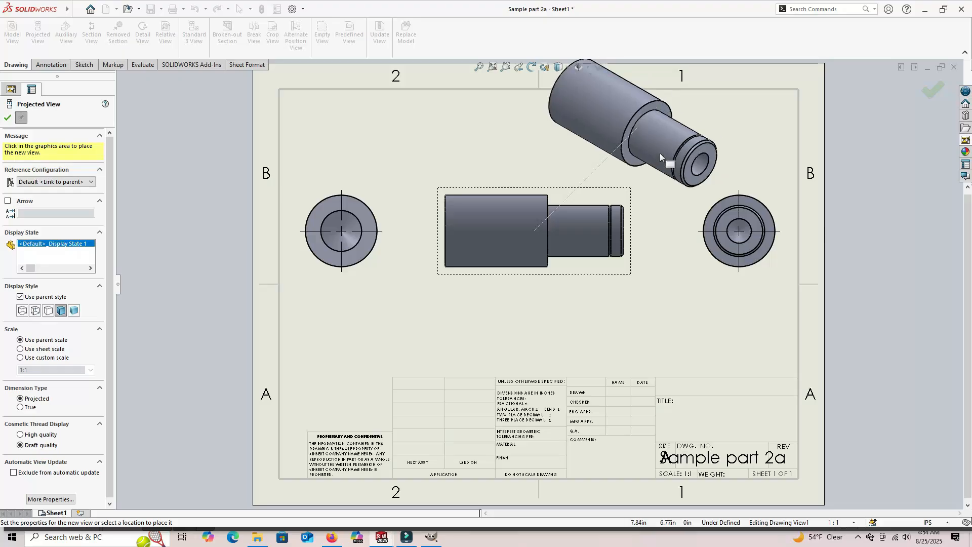
{"action": "left_click", "coordinate": [8, 118]}
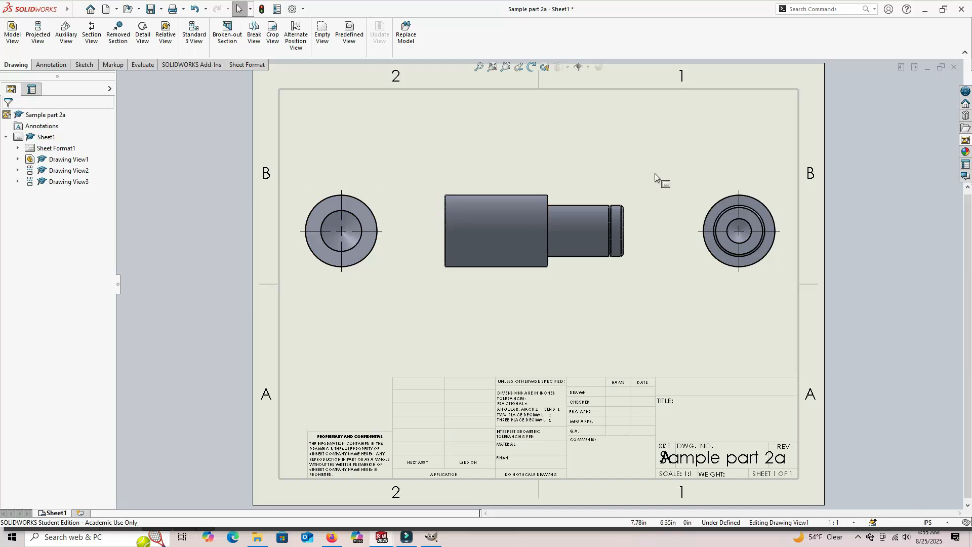
Set the front view's display style to Hidden Lines Visible.
{"action": "left_click", "coordinate": [633, 206]}
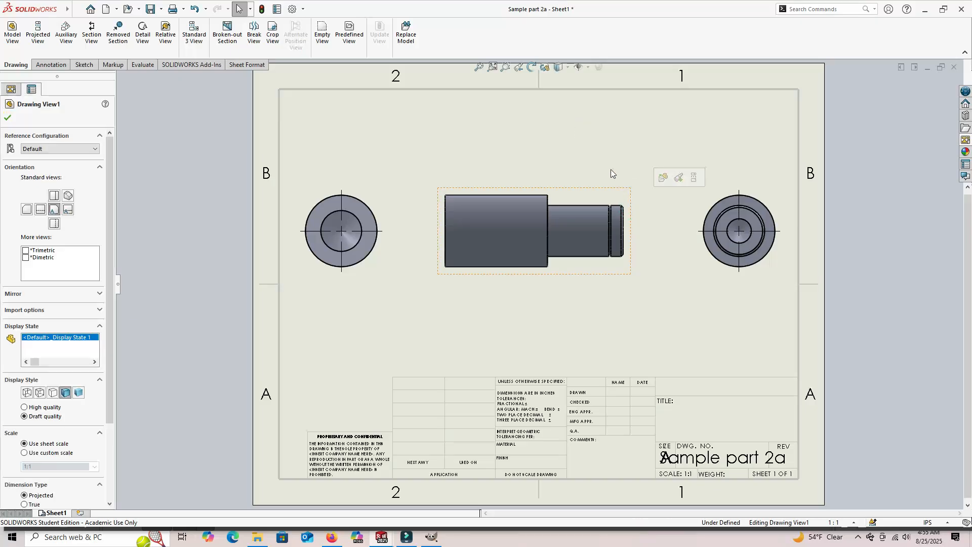
{"action": "left_click", "coordinate": [567, 67]}
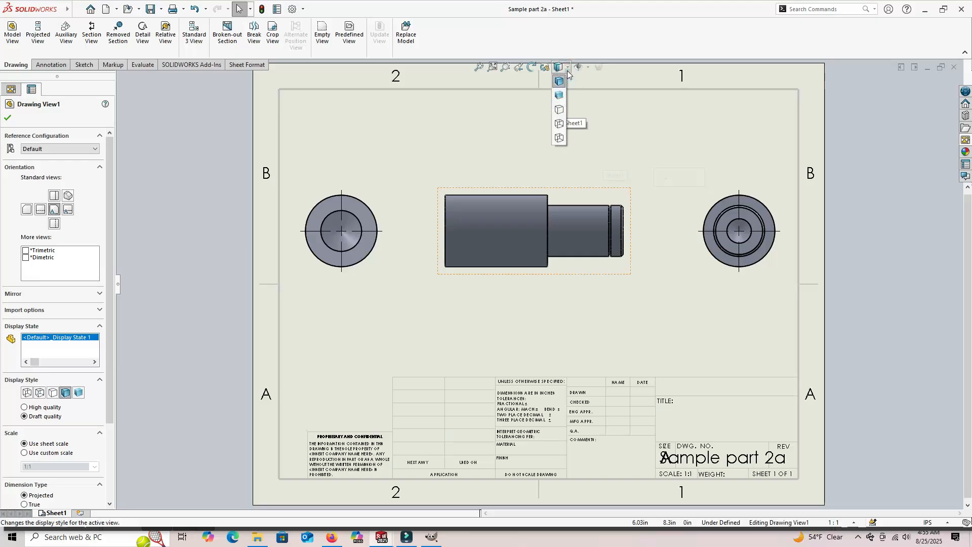
{"action": "left_click", "coordinate": [559, 124]}
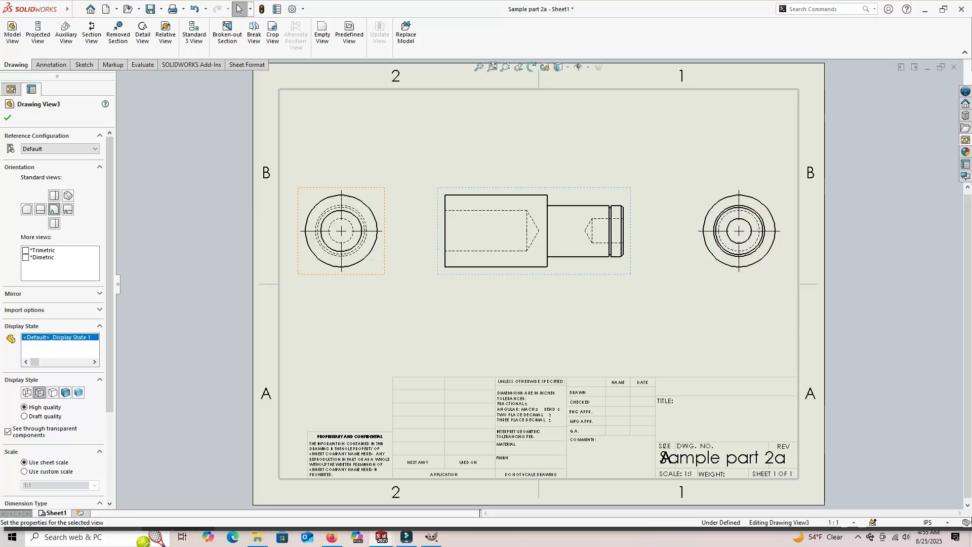
Set the display style of both circular end views to Hidden Lines Removed.
{"action": "left_click", "coordinate": [385, 258]}
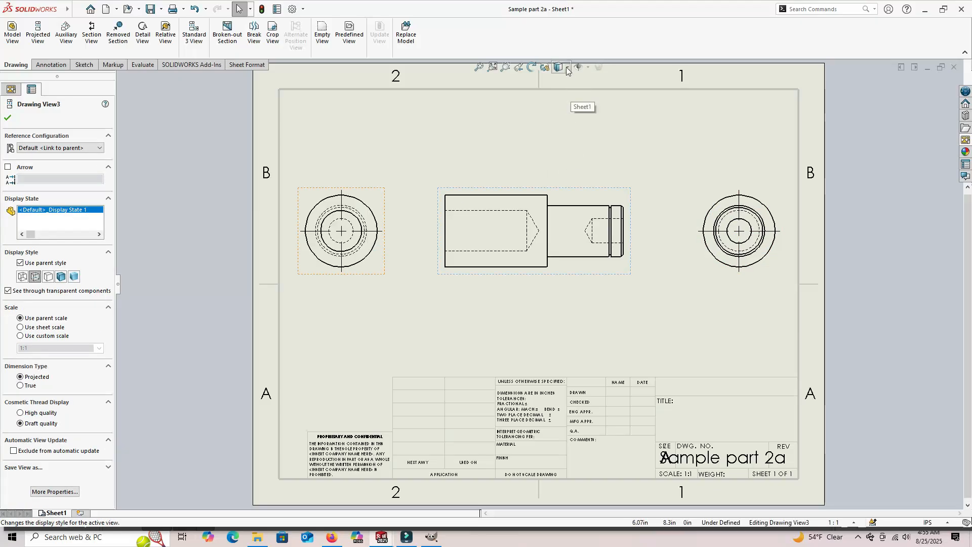
{"action": "mouse_move", "coordinate": [559, 67]}
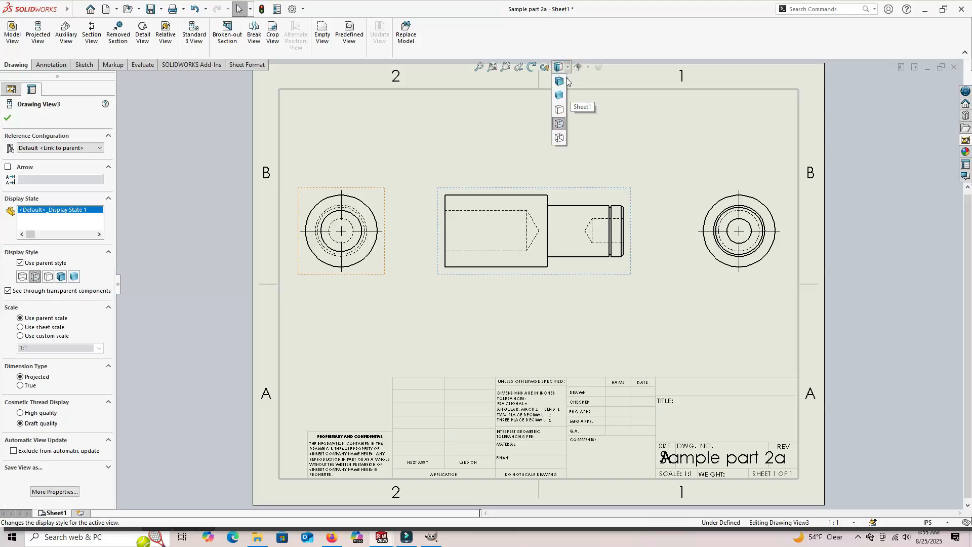
{"action": "left_click", "coordinate": [560, 111]}
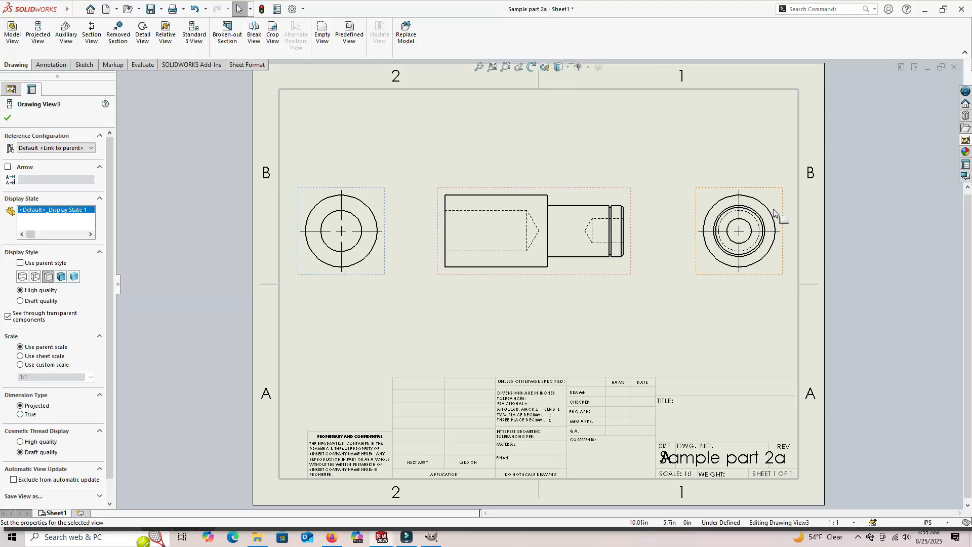
{"action": "left_click", "coordinate": [783, 212]}
{"action": "left_click", "coordinate": [566, 69]}
{"action": "left_click", "coordinate": [559, 100]}
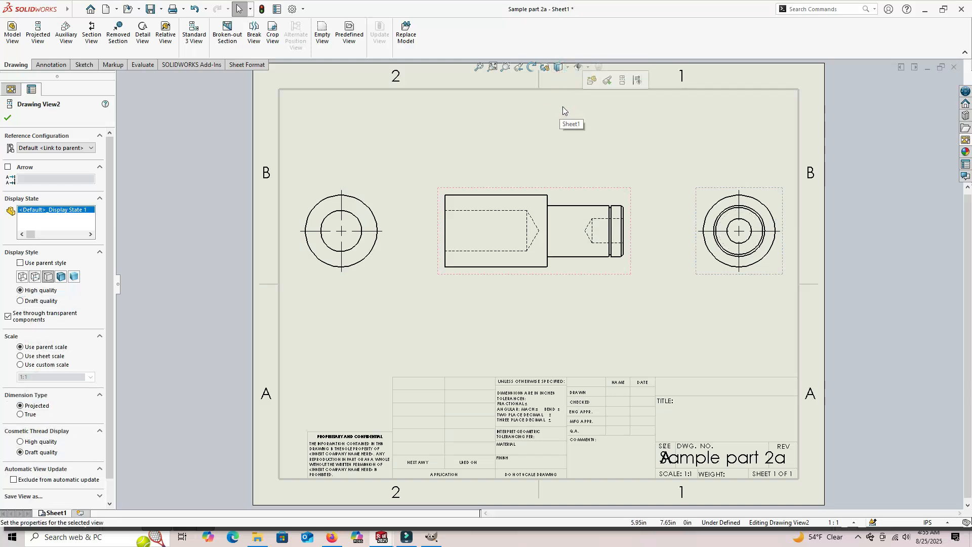
Shift the front view slightly right and down, and move both end views closer to it to even out the layout.
{"action": "mouse_move", "coordinate": [578, 192]}
{"action": "left_mouse_down"}
{"action": "mouse_move", "coordinate": [589, 203]}
{"action": "mouse_move", "coordinate": [592, 180]}
{"action": "mouse_move", "coordinate": [589, 207]}
{"action": "mouse_move", "coordinate": [582, 152]}
{"action": "mouse_move", "coordinate": [582, 211]}
{"action": "mouse_move", "coordinate": [586, 192]}
{"action": "mouse_move", "coordinate": [541, 193]}
{"action": "mouse_move", "coordinate": [628, 187]}
{"action": "mouse_move", "coordinate": [572, 186]}
{"action": "mouse_move", "coordinate": [586, 198]}
{"action": "left_mouse_up"}
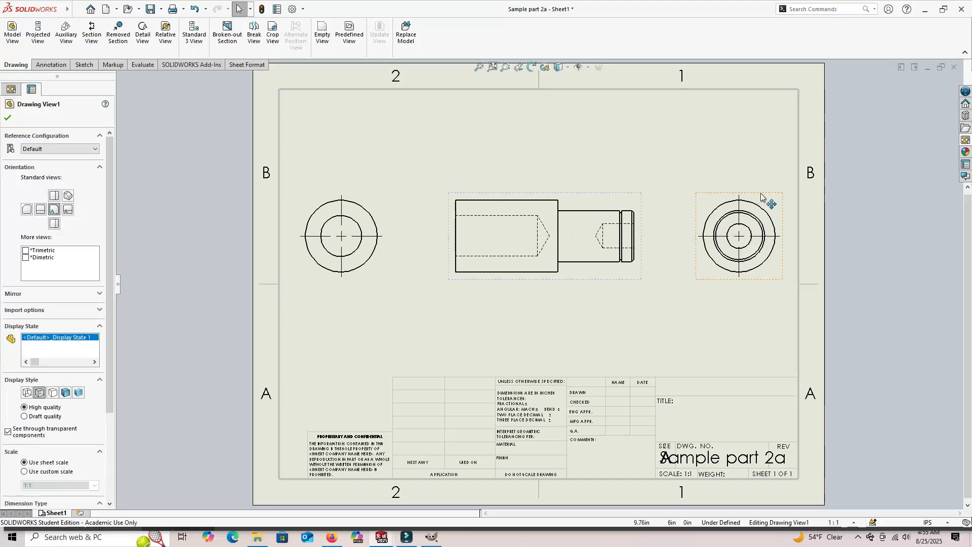
{"action": "mouse_move", "coordinate": [763, 196]}
{"action": "left_mouse_down"}
{"action": "mouse_move", "coordinate": [738, 199]}
{"action": "mouse_move", "coordinate": [770, 199]}
{"action": "mouse_move", "coordinate": [758, 159]}
{"action": "mouse_move", "coordinate": [756, 183]}
{"action": "left_mouse_up"}
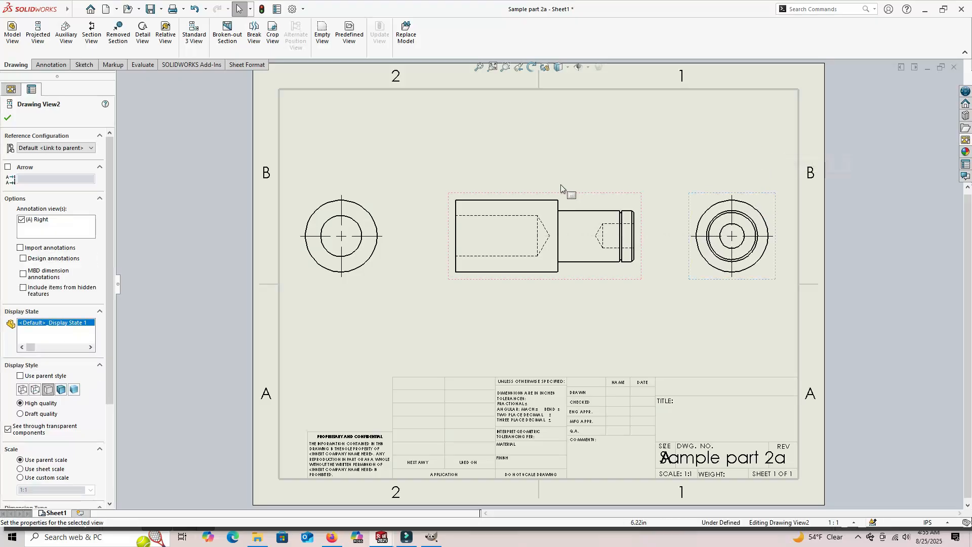
{"action": "left_click_drag", "start_coordinate": [375, 197], "coordinate": [376, 195]}
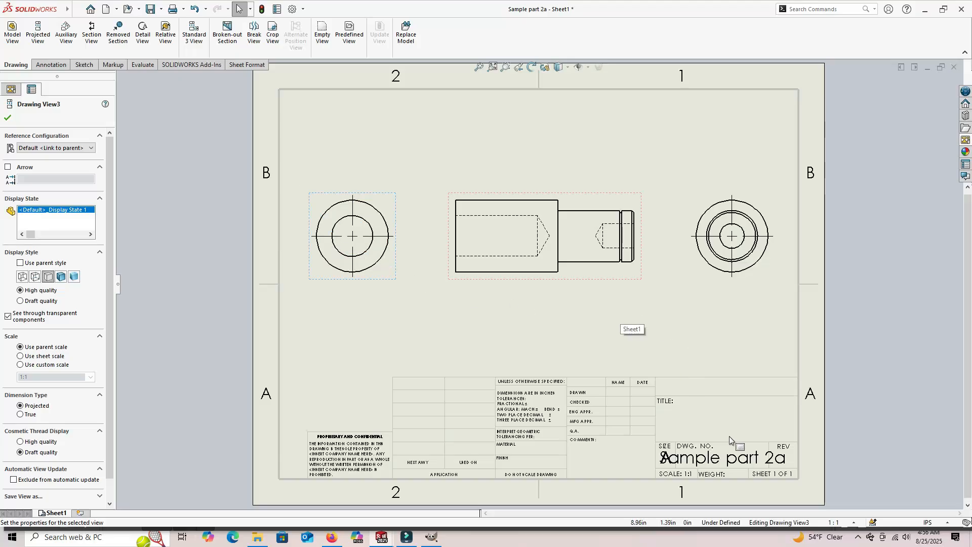
Examine the fields of the drawing's title block up close.
{"action": "scroll", "coordinate": [768, 446], "scroll_direction": "down", "scroll_amount": 1}
{"action": "scroll", "coordinate": [767, 445], "scroll_direction": "down", "scroll_amount": 1}
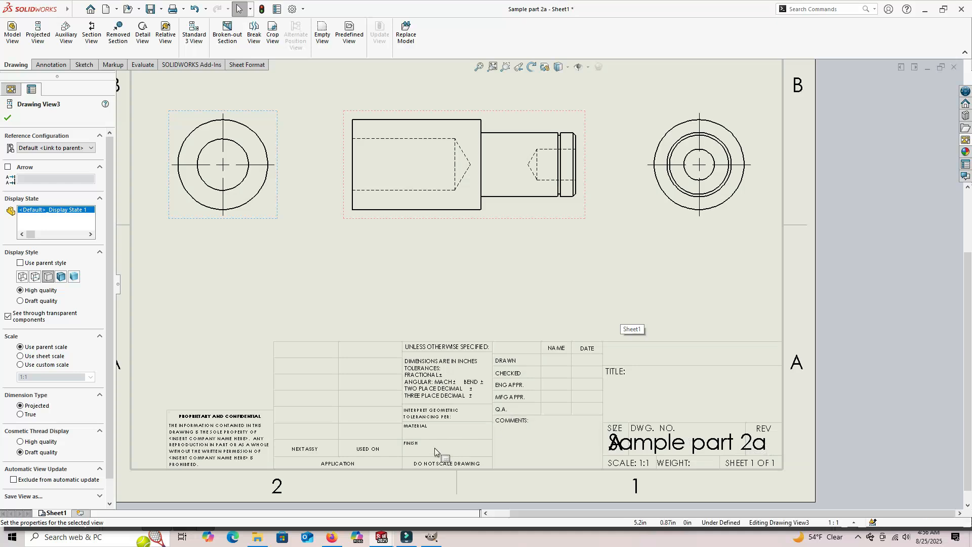
{"action": "scroll", "coordinate": [371, 483], "scroll_direction": "down", "scroll_amount": 1}
{"action": "scroll", "coordinate": [371, 482], "scroll_direction": "down", "scroll_amount": 1}
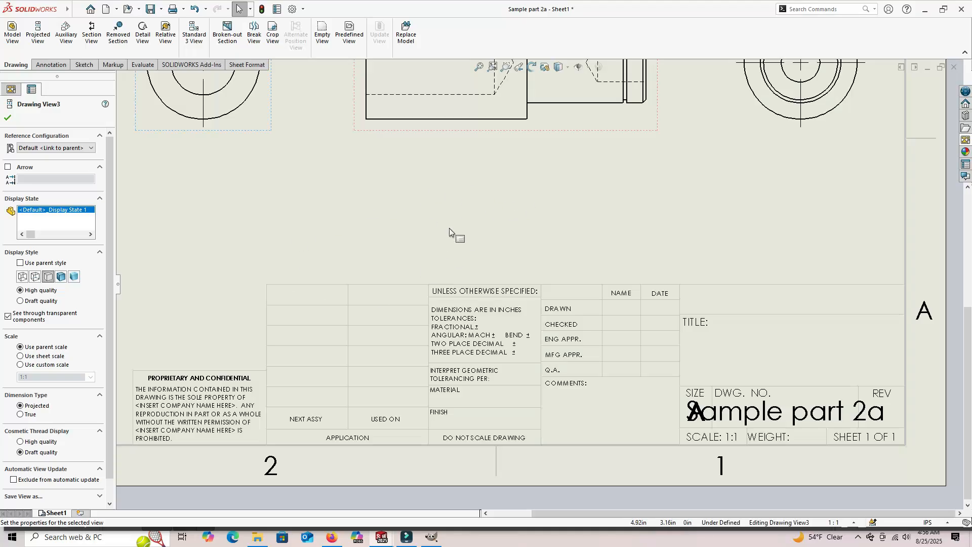
{"action": "mouse_move", "coordinate": [449, 229]}
{"action": "middle_mouse_down"}
{"action": "mouse_move", "coordinate": [491, 226]}
{"action": "mouse_move", "coordinate": [449, 226]}
{"action": "mouse_move", "coordinate": [486, 211]}
{"action": "mouse_move", "coordinate": [461, 182]}
{"action": "mouse_move", "coordinate": [458, 150]}
{"action": "middle_mouse_up"}
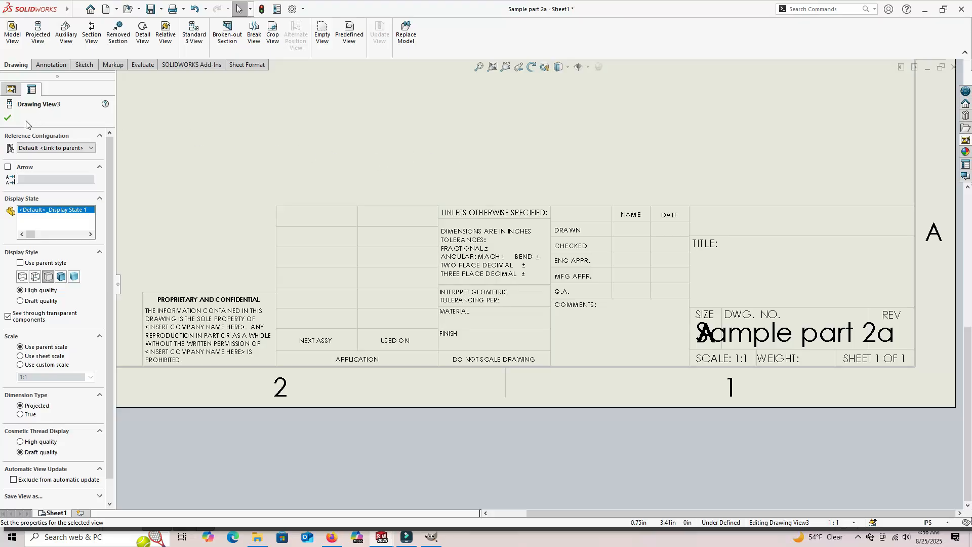
{"action": "left_click", "coordinate": [8, 117]}
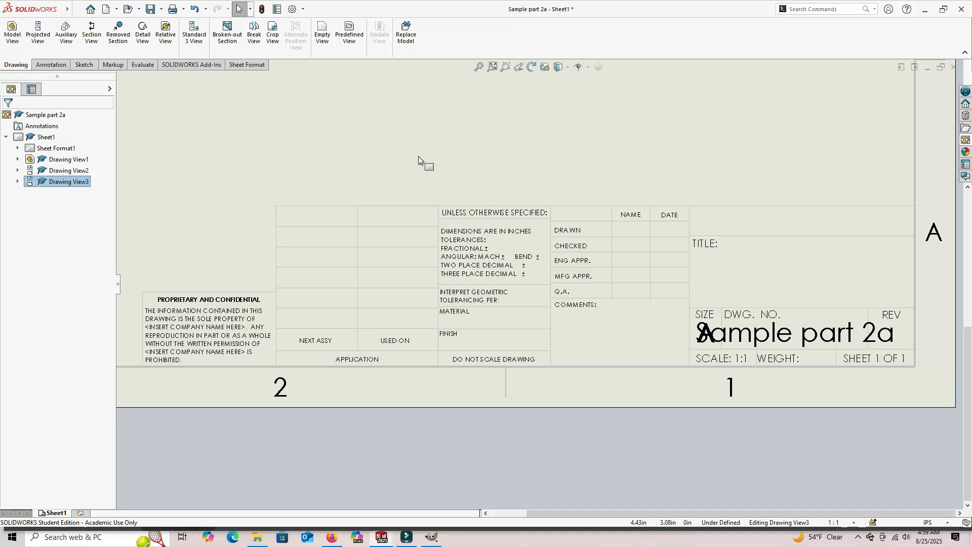
{"action": "left_click", "coordinate": [309, 129]}
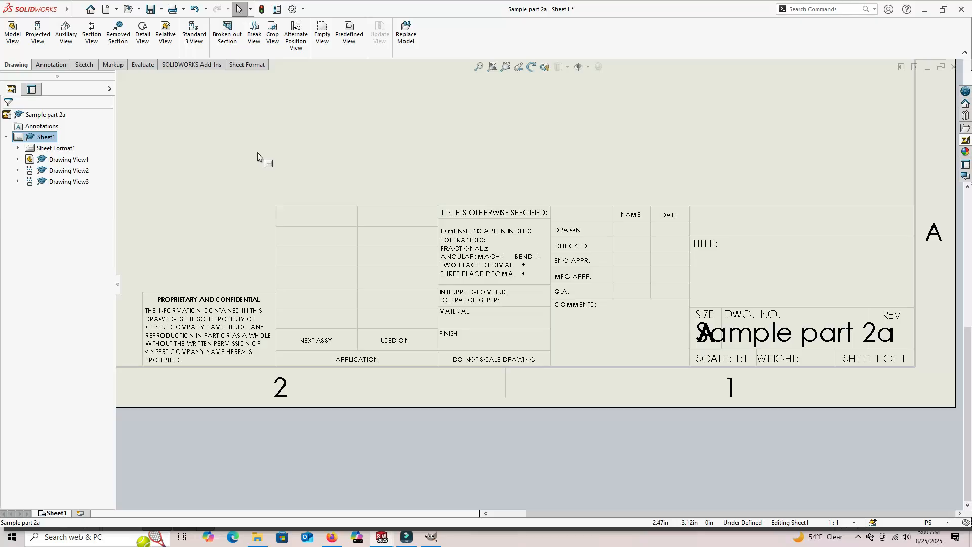
Switch the workspace to Simplified Interface and collapse the 3DEXPERIENCE Marketplace pane.
{"action": "left_click", "coordinate": [74, 9]}
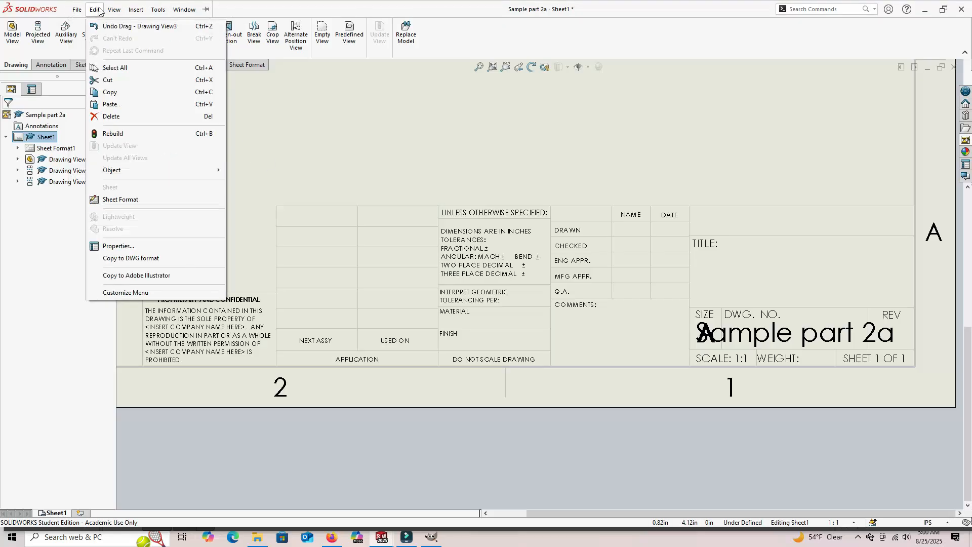
{"action": "mouse_move", "coordinate": [114, 10]}
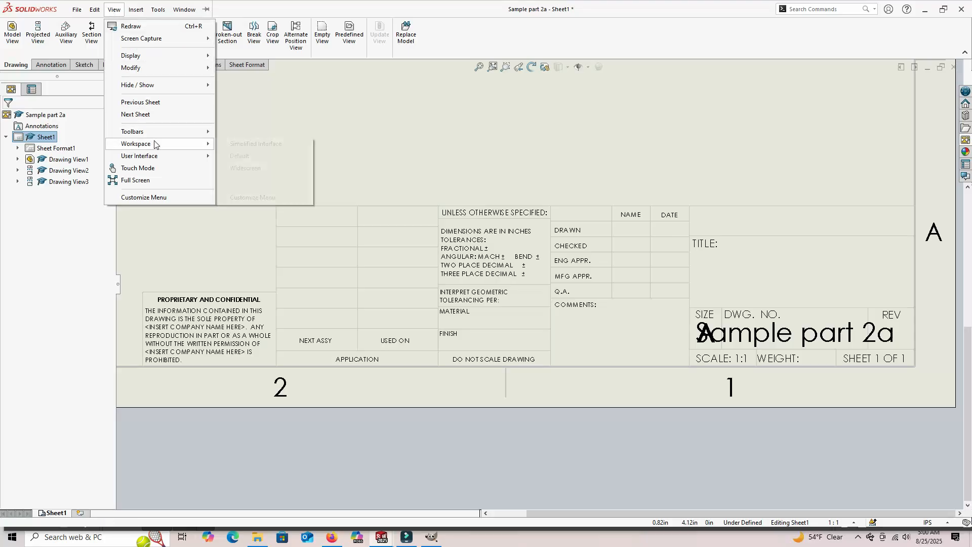
{"action": "mouse_move", "coordinate": [154, 143]}
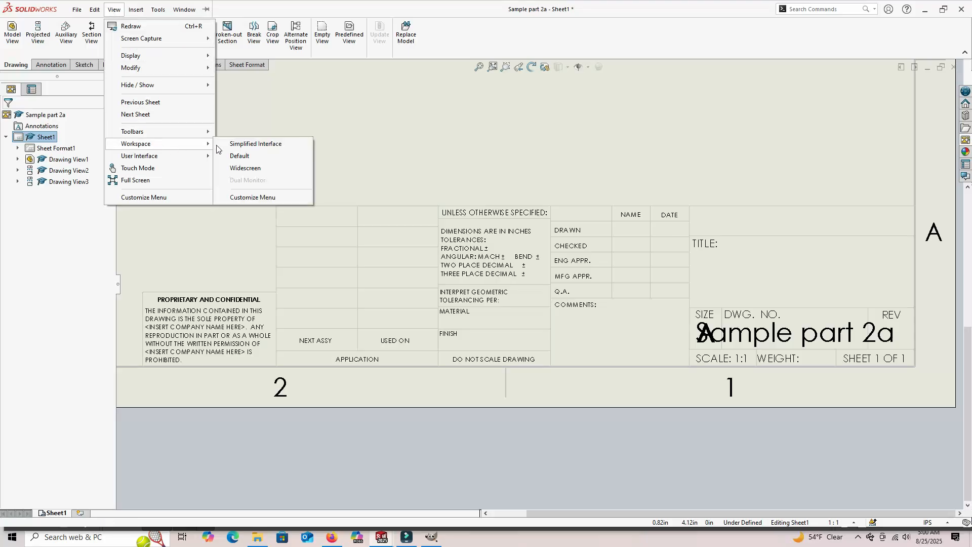
{"action": "left_click", "coordinate": [250, 145]}
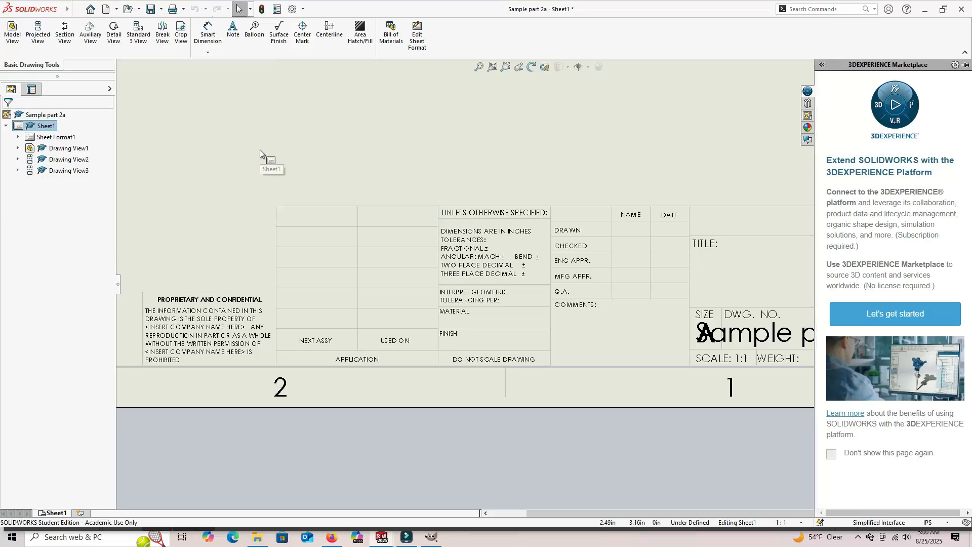
{"action": "left_click", "coordinate": [661, 126]}
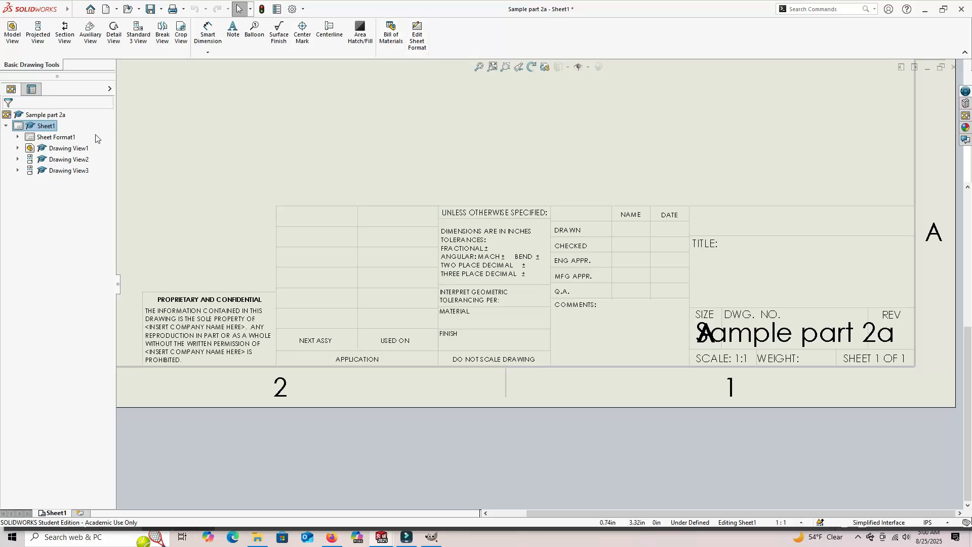
{"action": "right_click", "coordinate": [60, 139]}
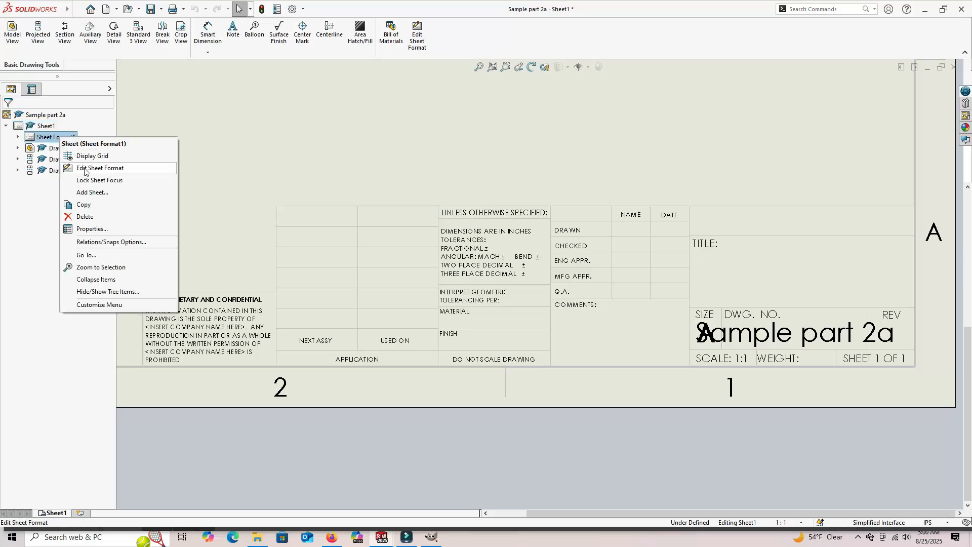
{"action": "left_click", "coordinate": [253, 135]}
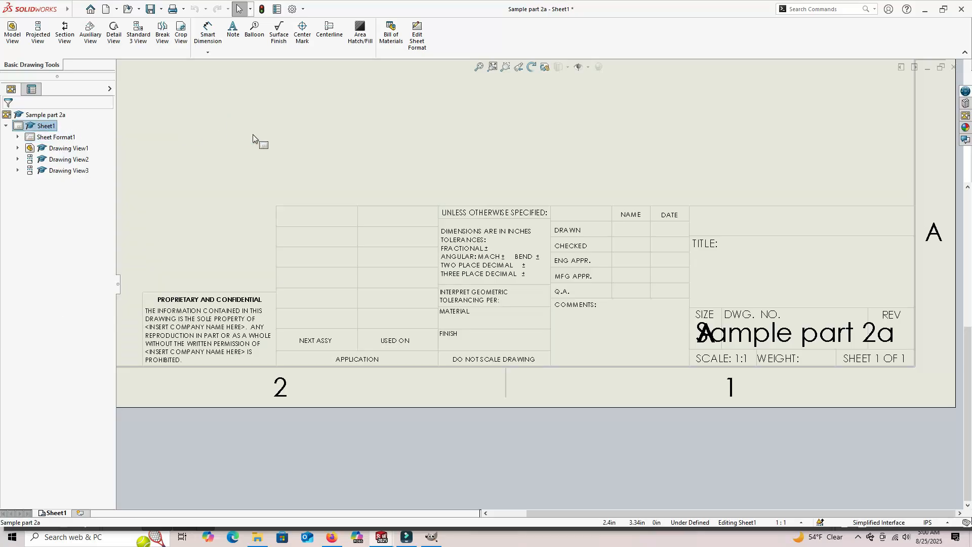
Turn off the Simplified Interface workspace and collapse the SOLIDWORKS Resources pane.
{"action": "left_click", "coordinate": [70, 9]}
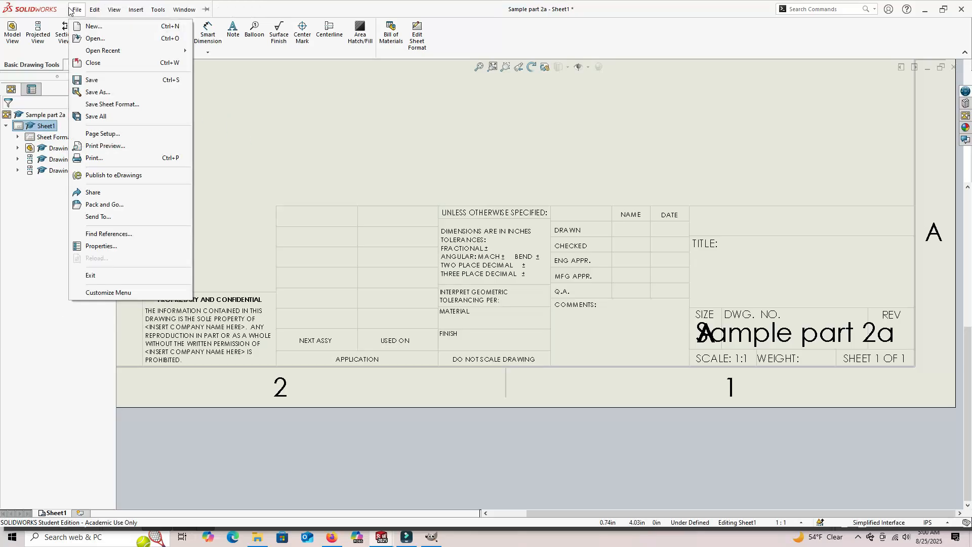
{"action": "mouse_move", "coordinate": [114, 10]}
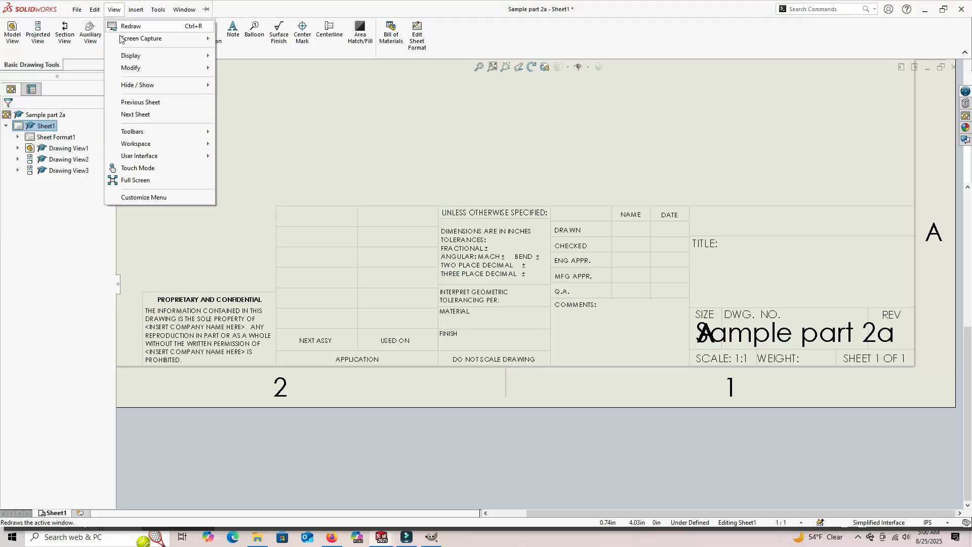
{"action": "mouse_move", "coordinate": [144, 144]}
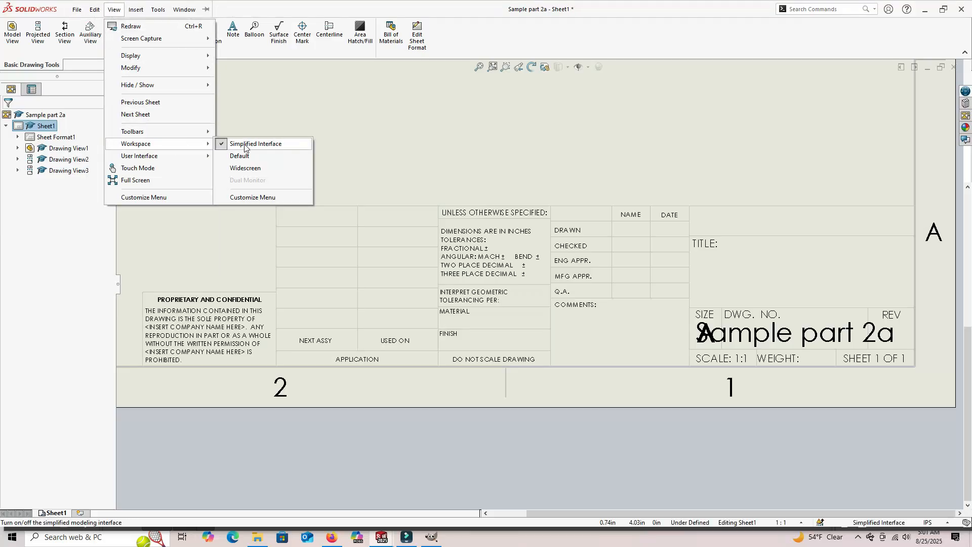
{"action": "left_click", "coordinate": [244, 144]}
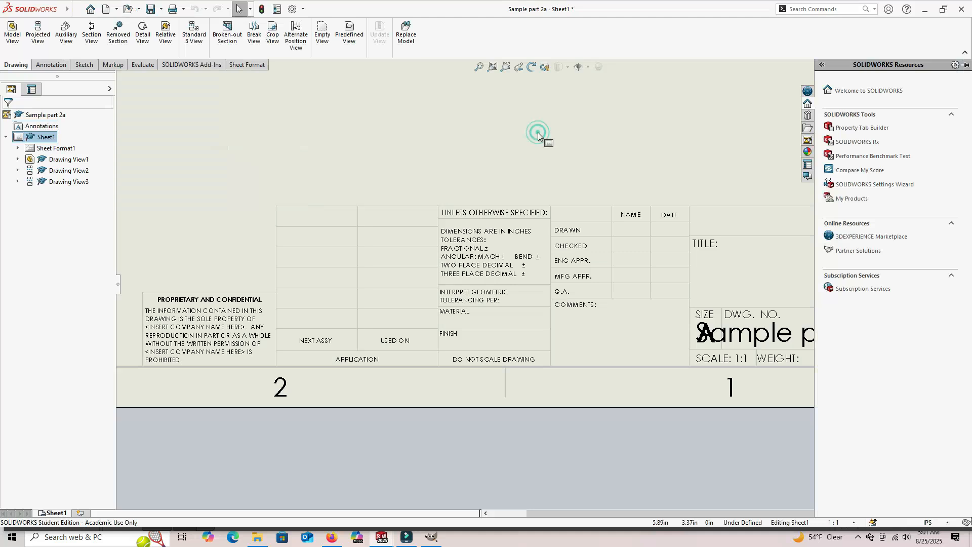
{"action": "left_click", "coordinate": [538, 132]}
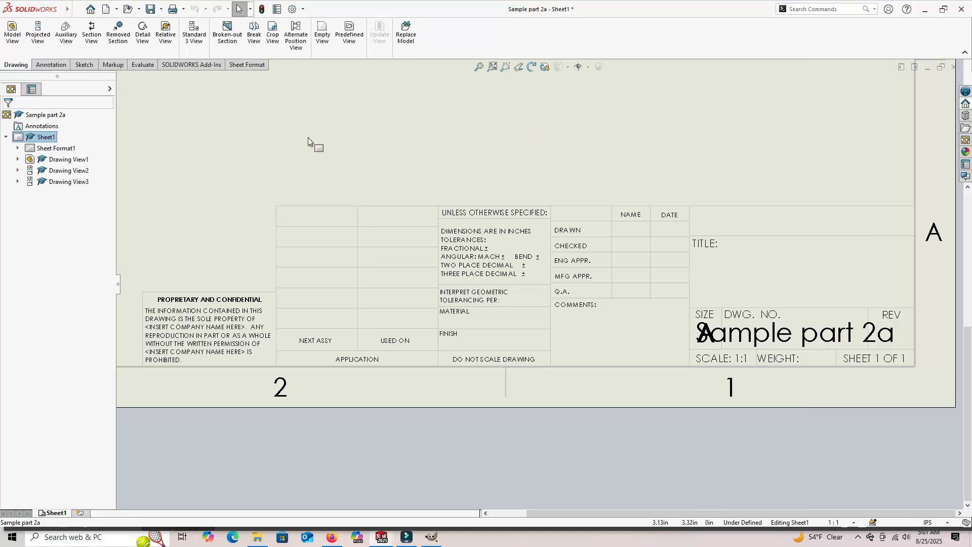
Open the drawing's sheet format for editing.
{"action": "right_click", "coordinate": [66, 149]}
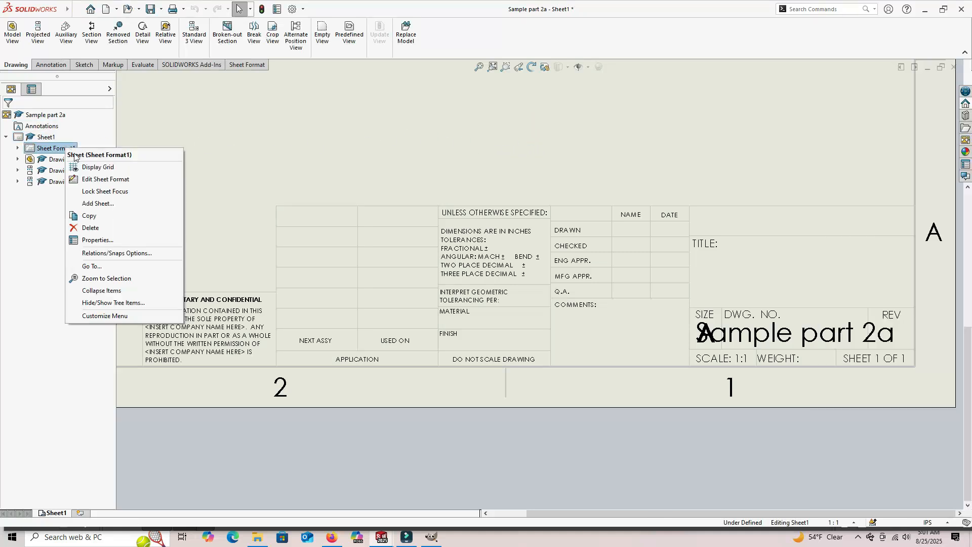
{"action": "left_click", "coordinate": [232, 133]}
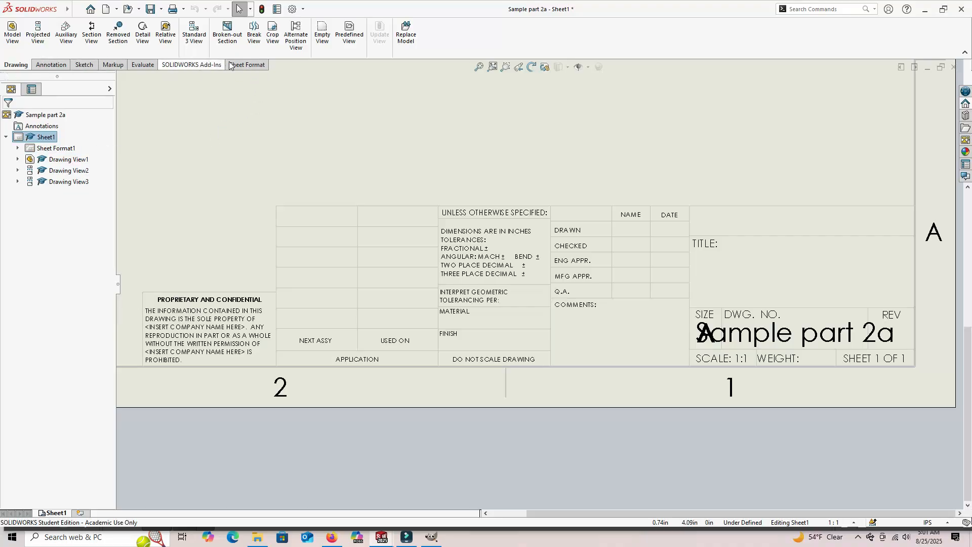
{"action": "left_click", "coordinate": [249, 64]}
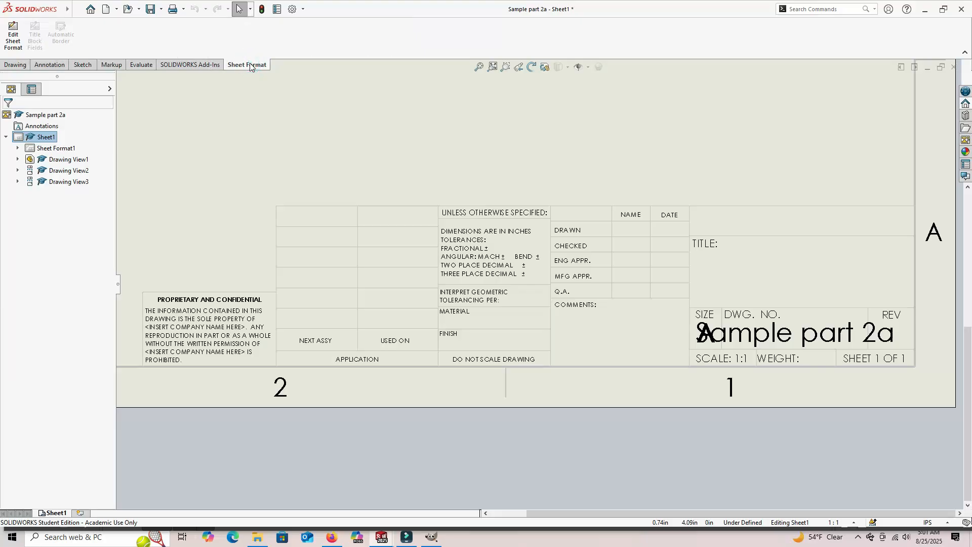
{"action": "left_click", "coordinate": [13, 33]}
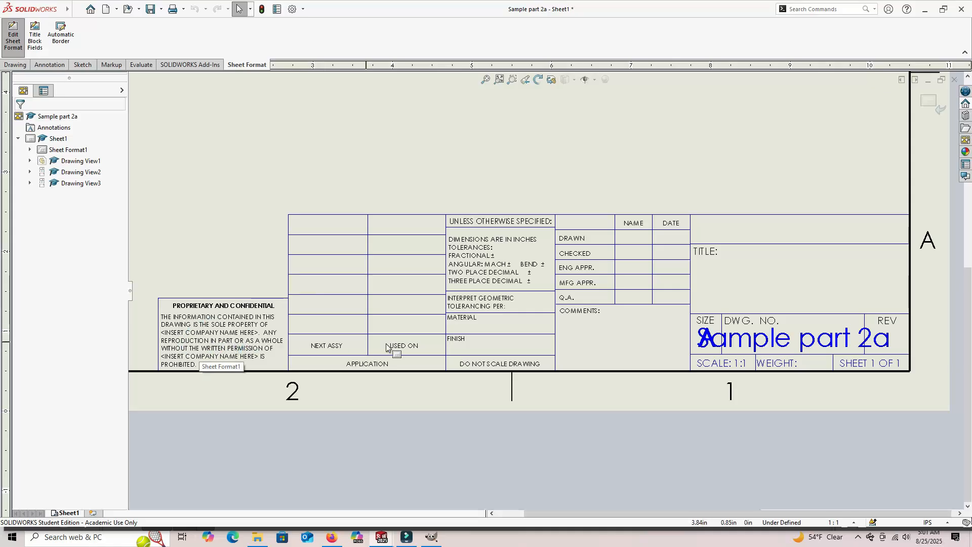
Set the title block's drawing number note to font size 16 and replace its text with 8675309.
{"action": "double_click", "coordinate": [788, 343]}
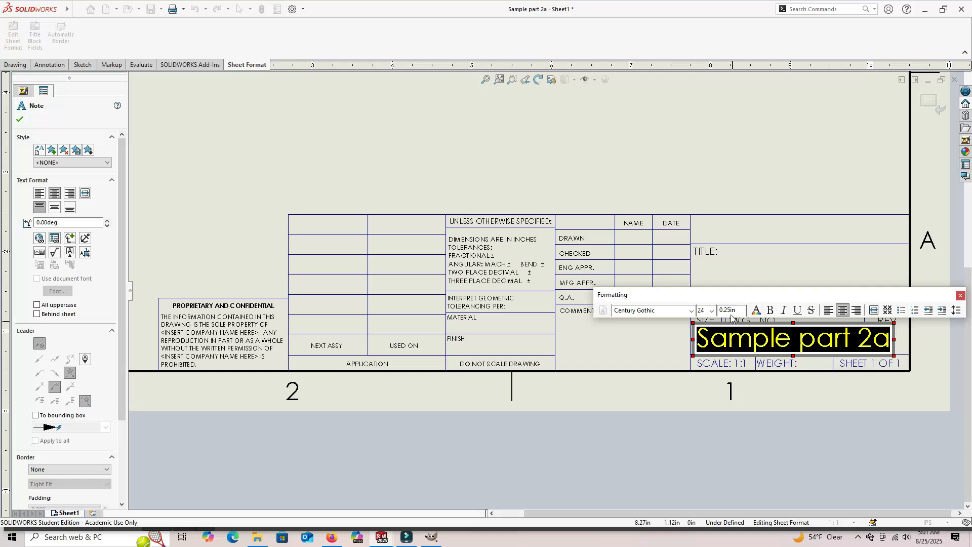
{"action": "left_click", "coordinate": [712, 312]}
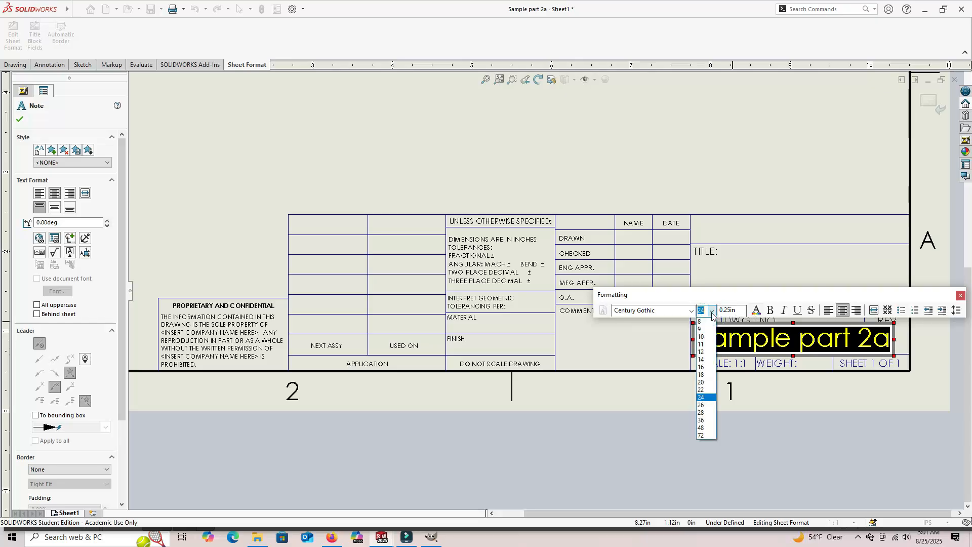
{"action": "left_click", "coordinate": [704, 367]}
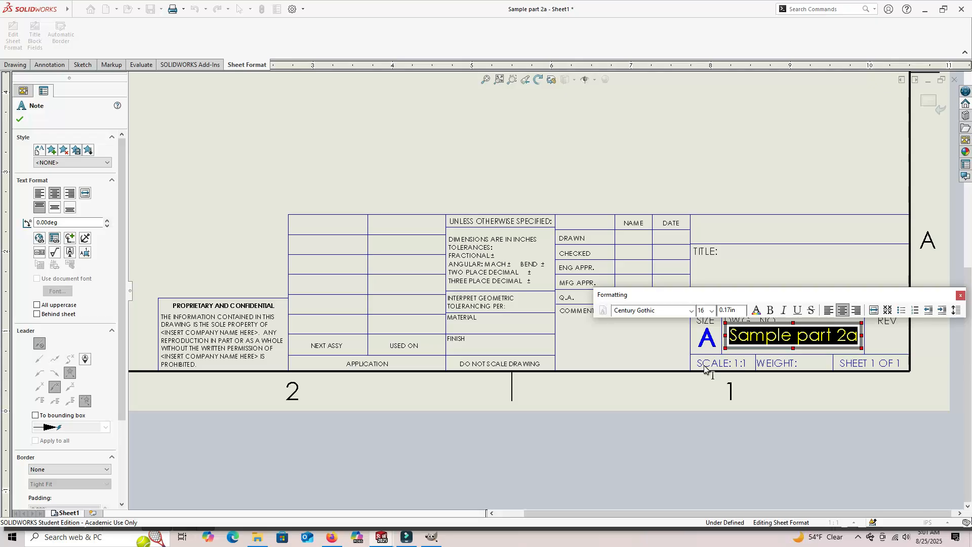
{"action": "type", "text": "8675"}
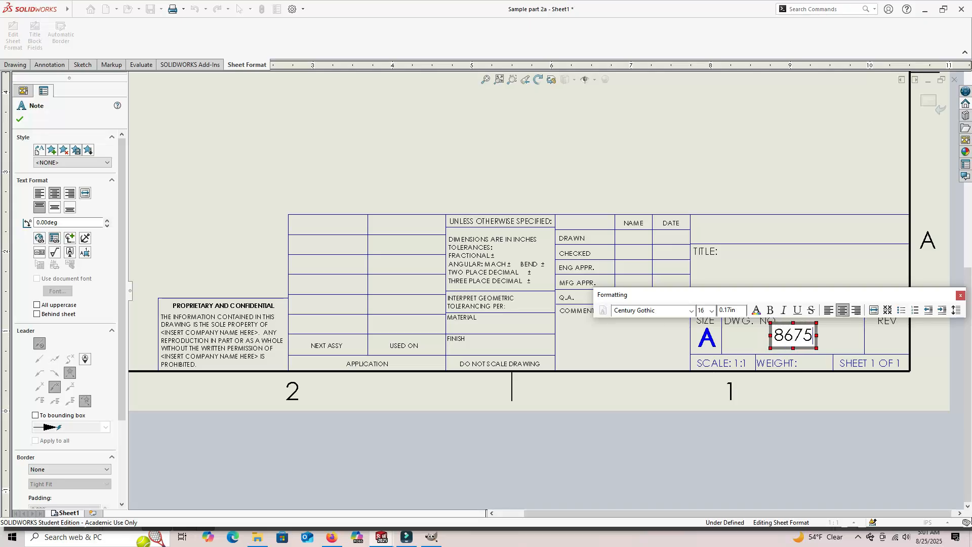
{"action": "type", "text": "309"}
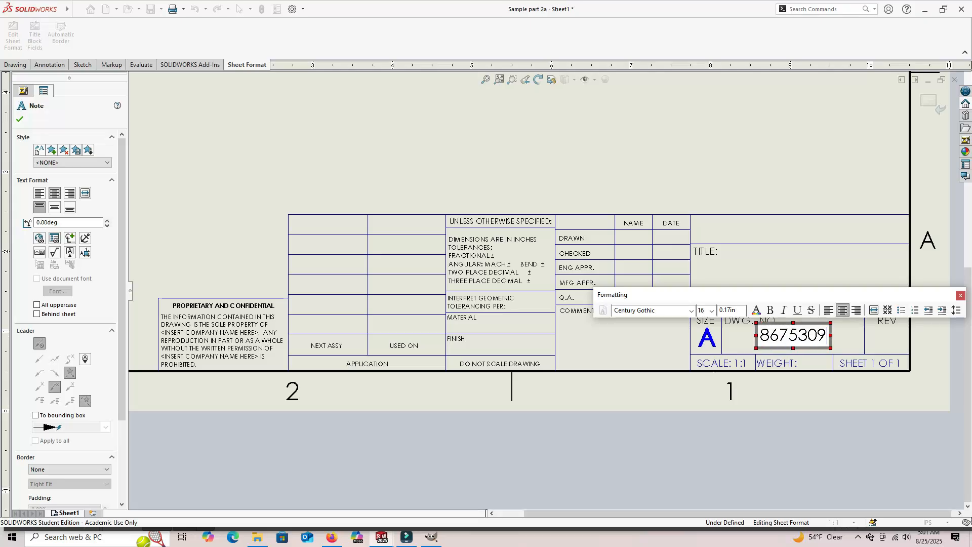
{"action": "left_click", "coordinate": [756, 269]}
Enter "Stub Shaft" in the title block's empty TITLE note.
{"action": "left_click", "coordinate": [785, 279]}
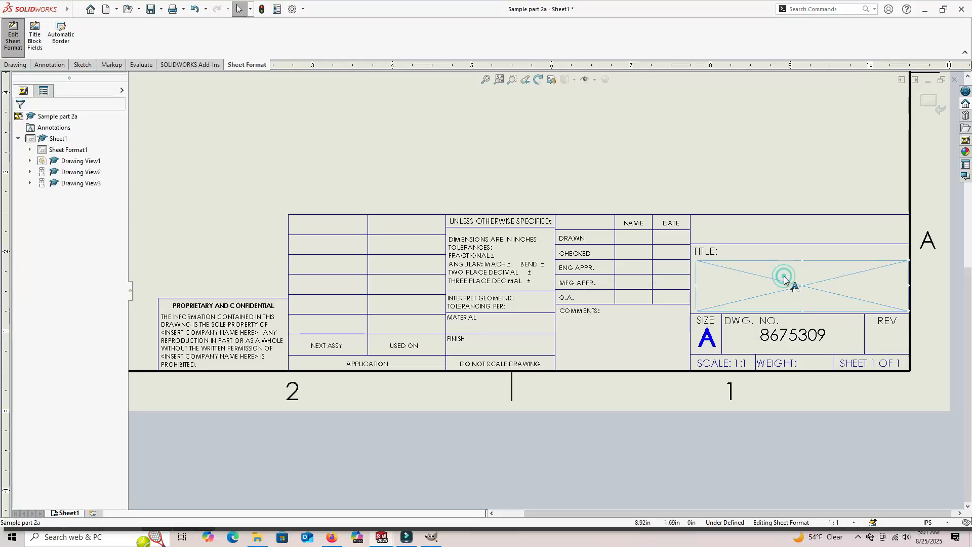
{"action": "double_click", "coordinate": [784, 279]}
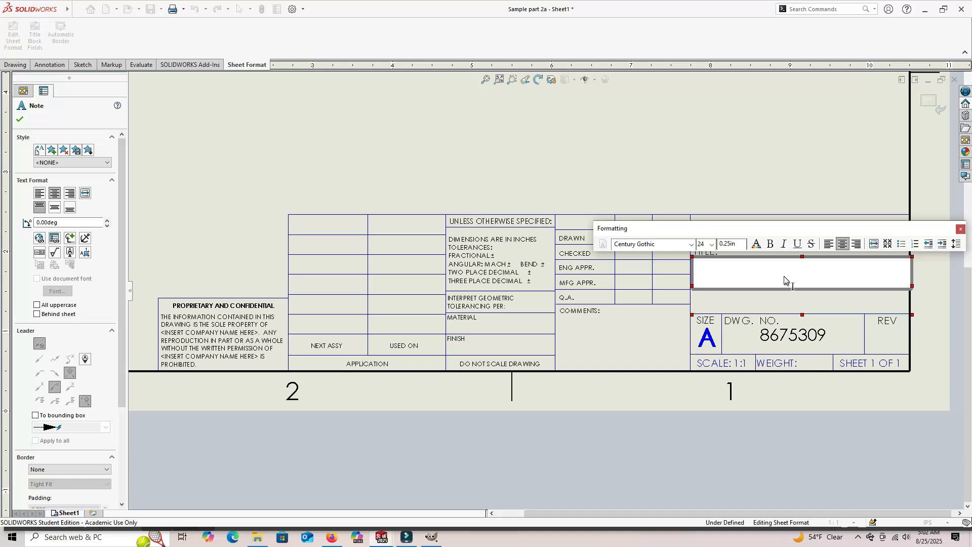
{"action": "type", "text": "Stub Shaft"}
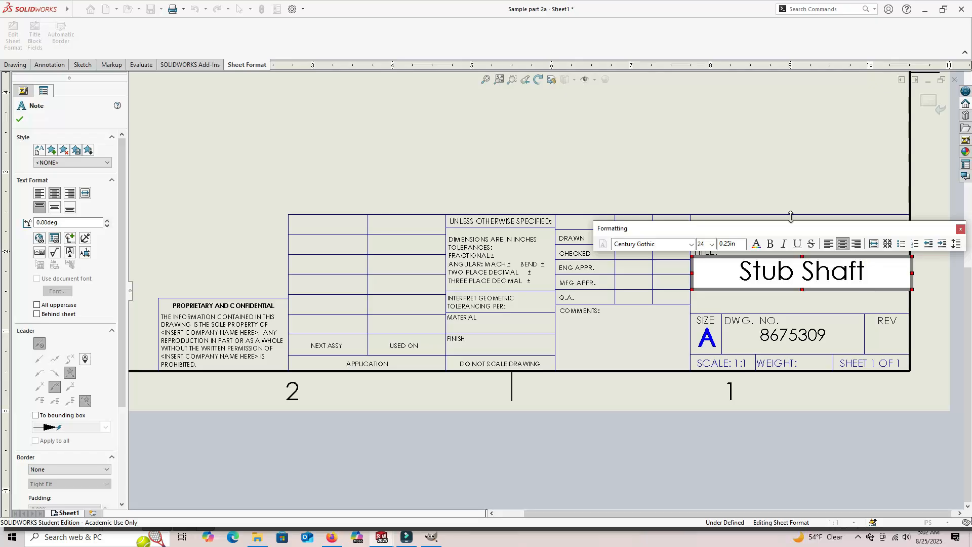
{"action": "left_click", "coordinate": [788, 162]}
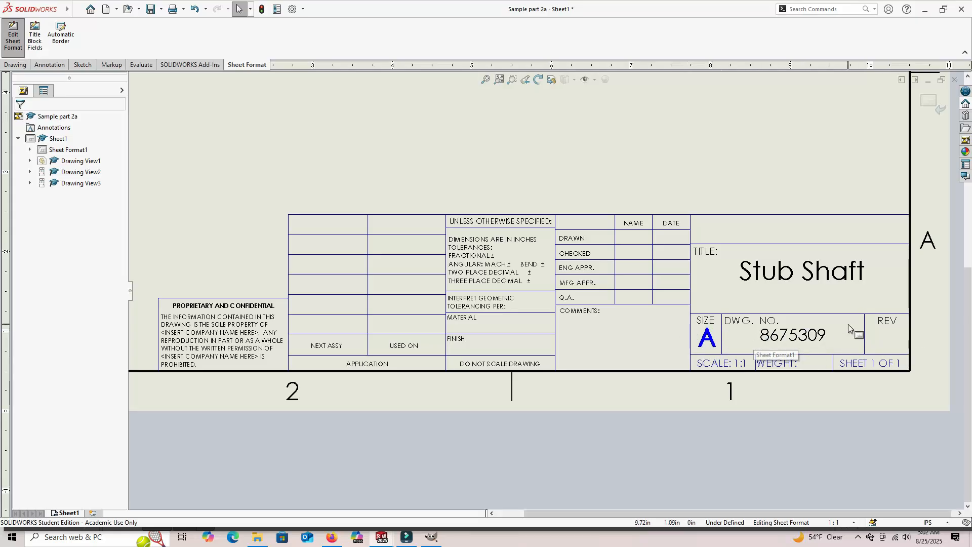
Enter revision C in the title block's REV field.
{"action": "double_click", "coordinate": [889, 336]}
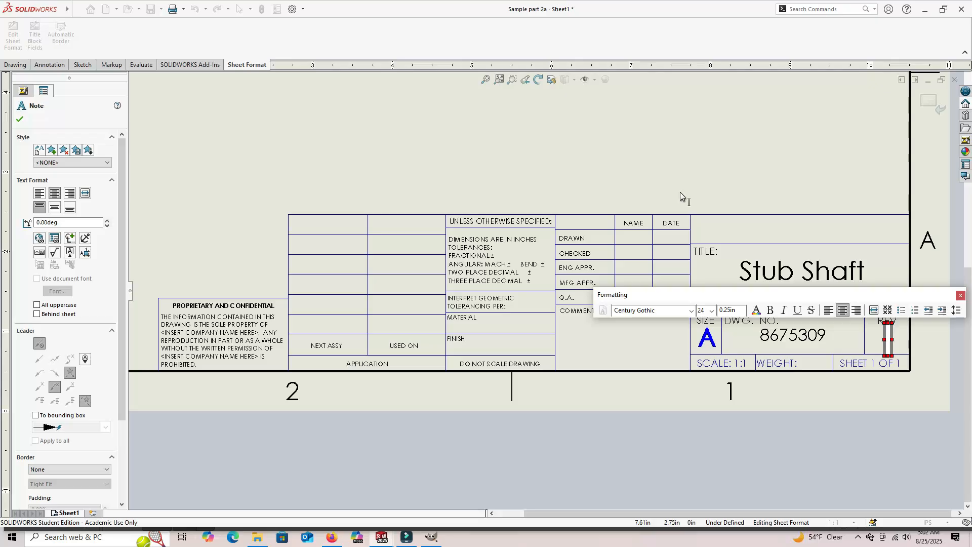
{"action": "type", "text": "C"}
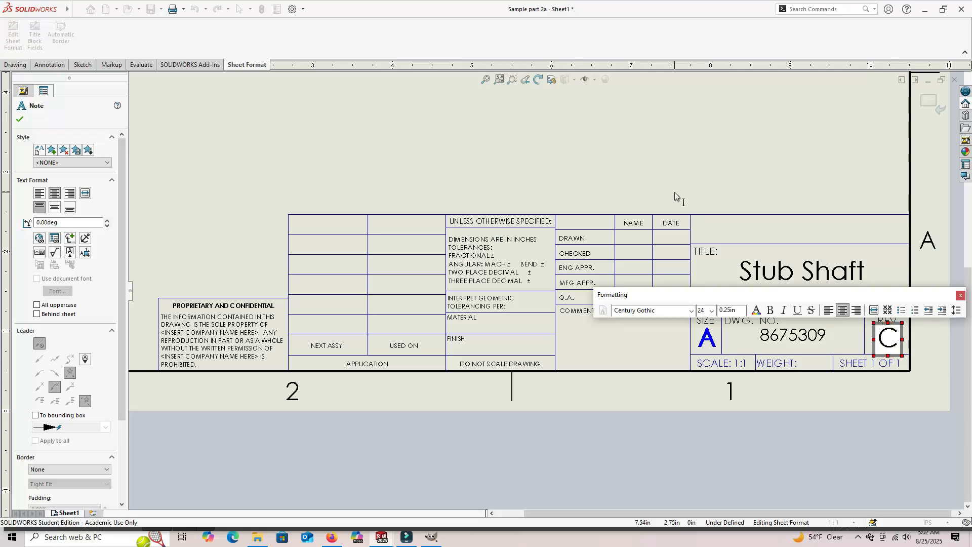
{"action": "left_click", "coordinate": [674, 192]}
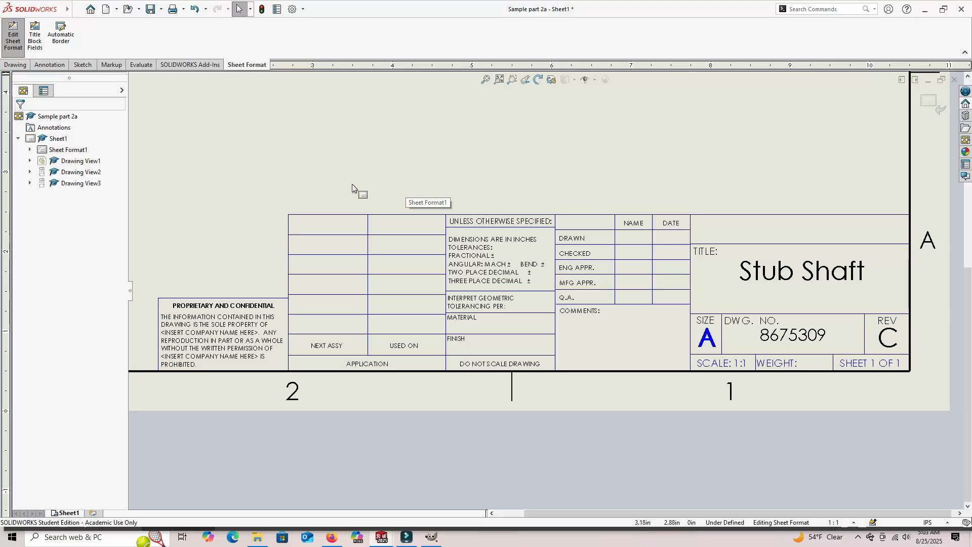
Replace the first company name placeholder in the Proprietary and Confidential note with TOMMY TUTONE INC.
{"action": "double_click", "coordinate": [218, 335]}
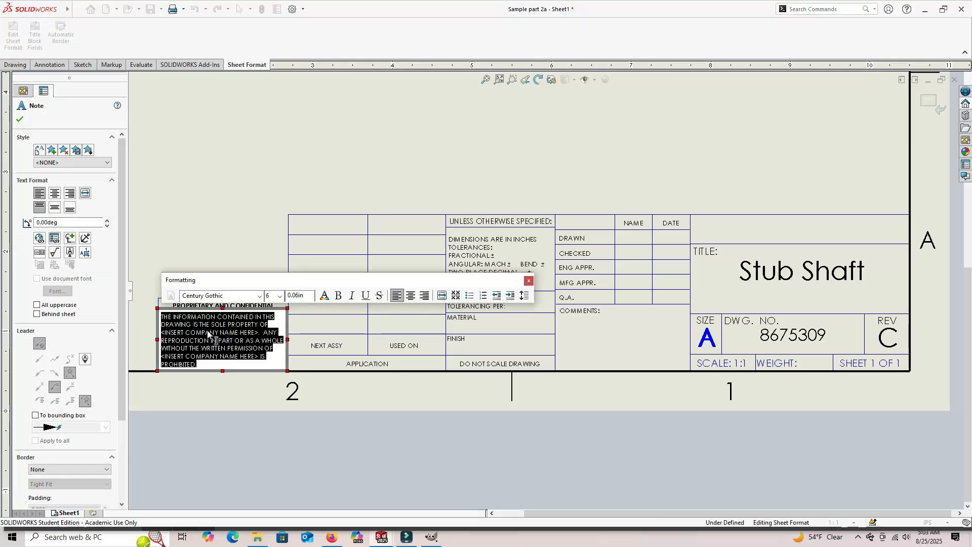
{"action": "left_click", "coordinate": [194, 338]}
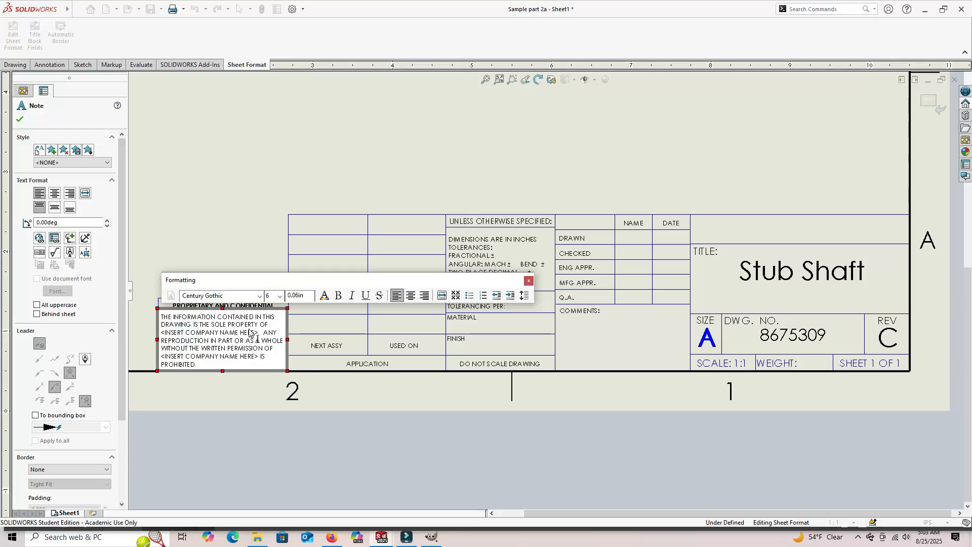
{"action": "left_click_drag", "start_coordinate": [259, 333], "coordinate": [162, 334]}
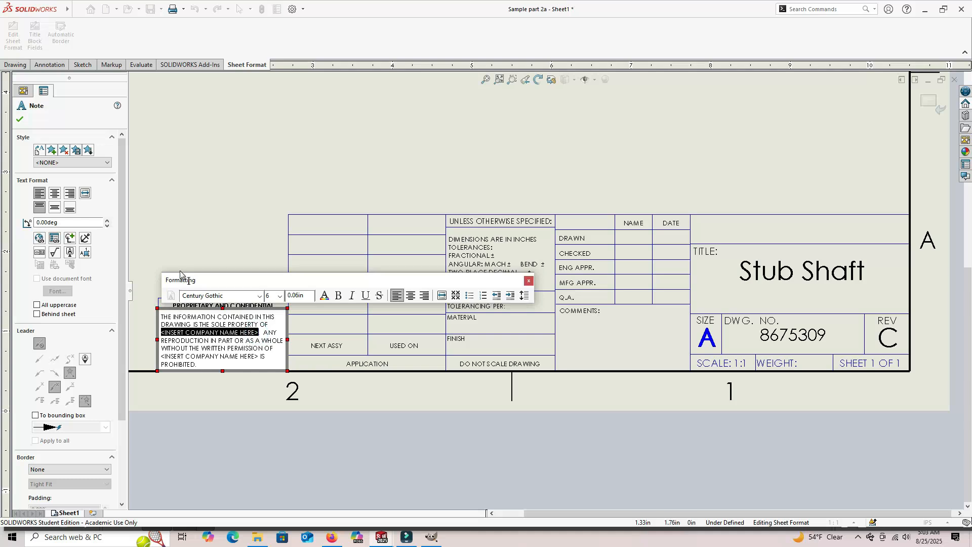
{"action": "type", "text": "TOMMY"}
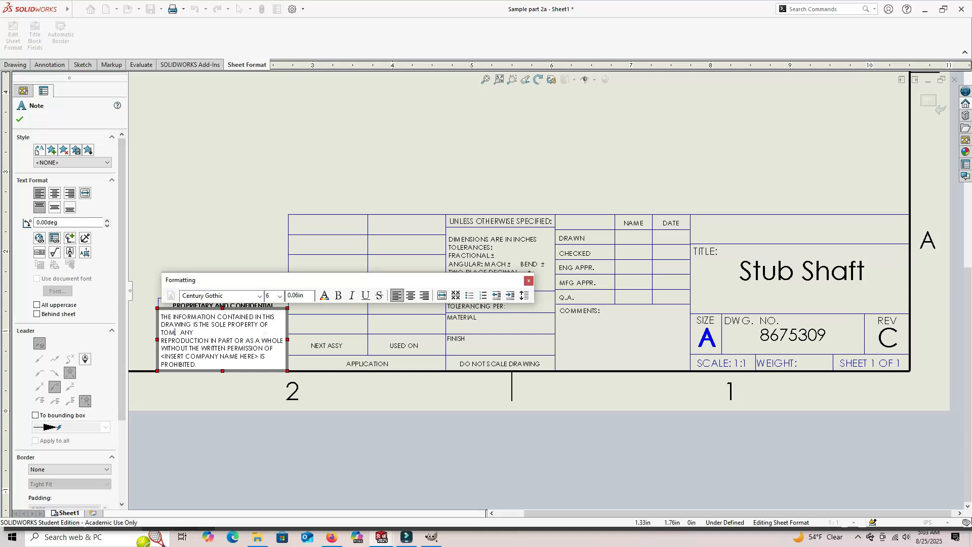
{"action": "type", "text": " TUTONE INC"}
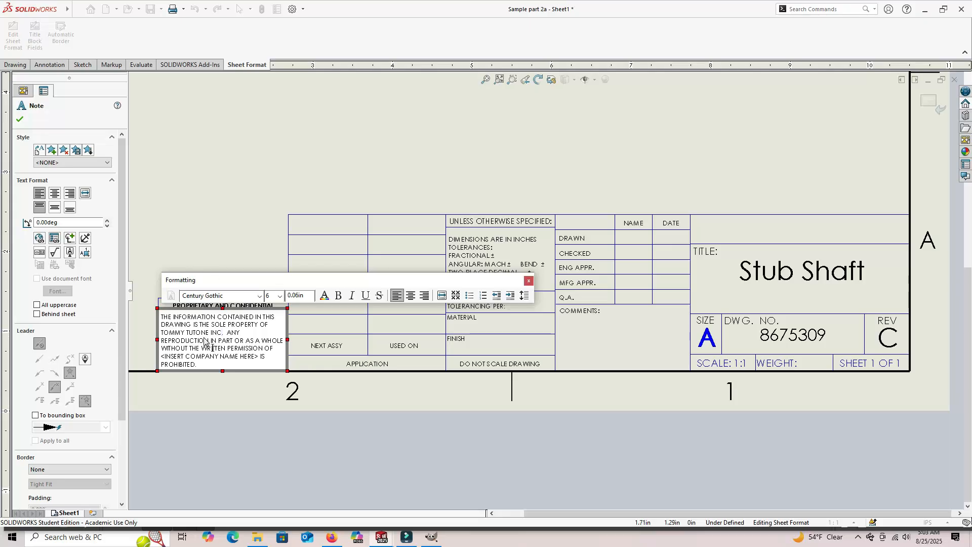
Replace the remaining company name placeholder, in the note's written permission clause, with TOMMY TUTONE INC and close the note.
{"action": "double_click", "coordinate": [178, 356]}
{"action": "left_click", "coordinate": [162, 357]}
{"action": "left_click_drag", "start_coordinate": [162, 359], "coordinate": [260, 360]}
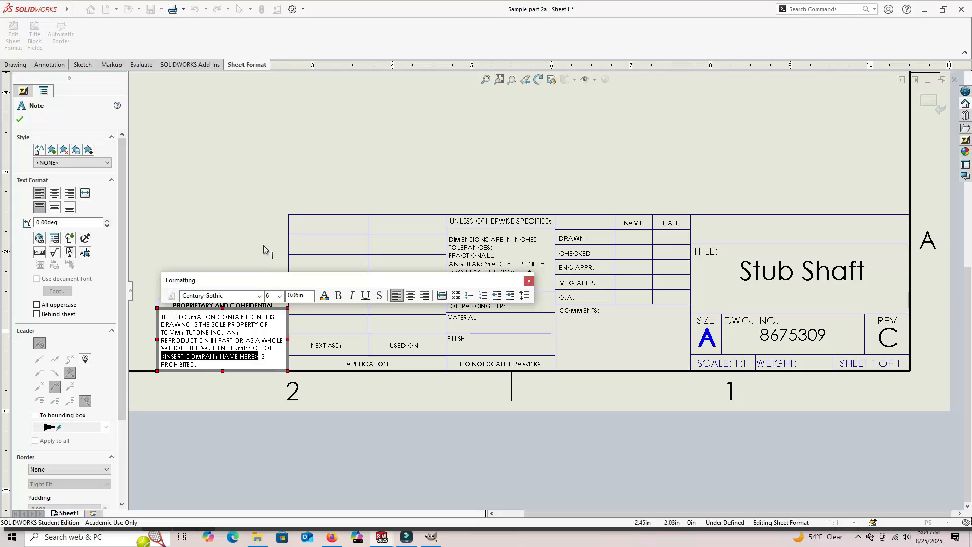
{"action": "type", "text": "TOMMY"}
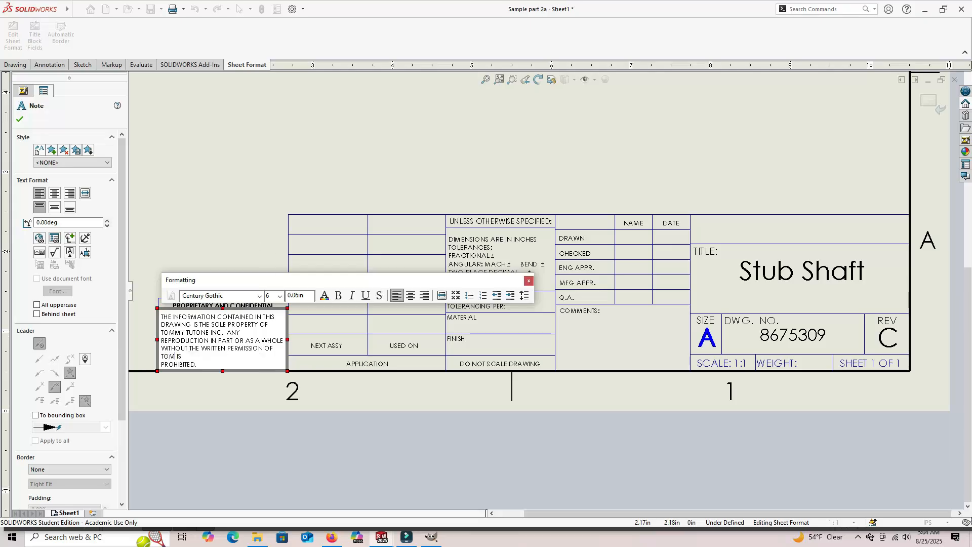
{"action": "type", "text": " TUTONE INC"}
{"action": "left_click", "coordinate": [238, 236]}
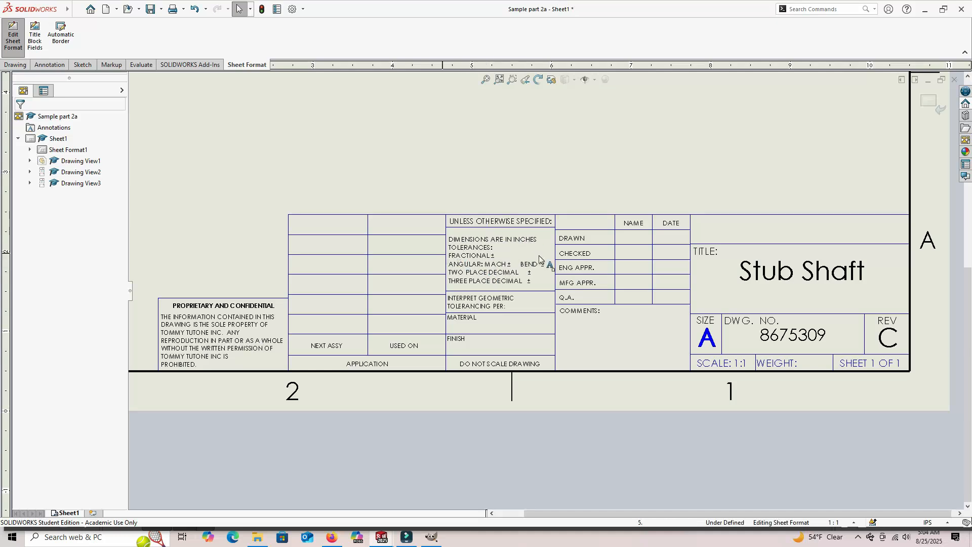
Switch the document units to MMGS and change INCHES to MM in the title block's tolerance note.
{"action": "left_click", "coordinate": [926, 526]}
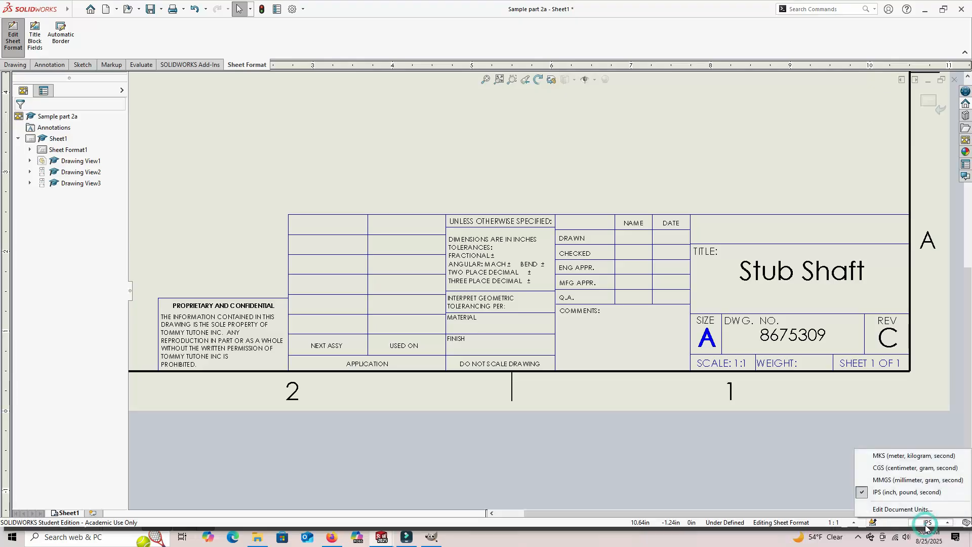
{"action": "left_click", "coordinate": [917, 481]}
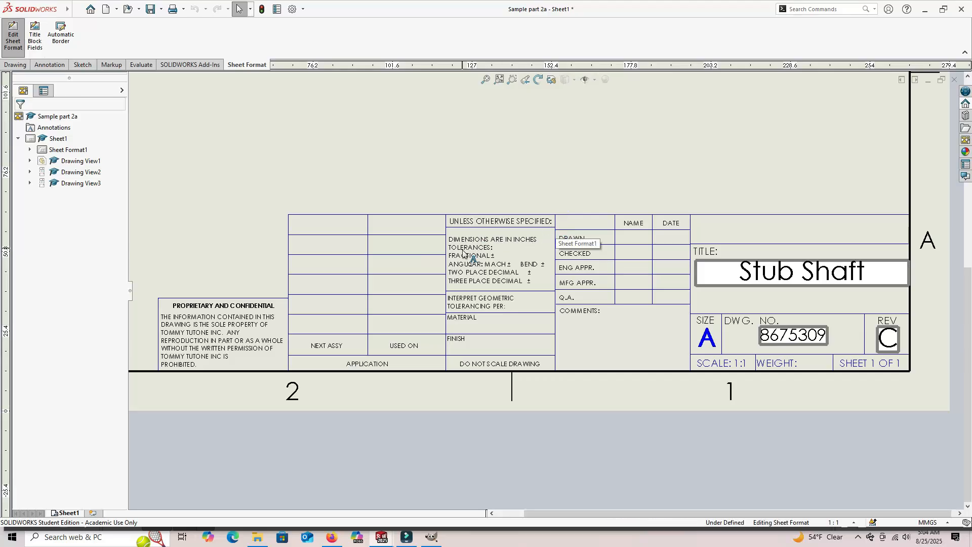
{"action": "double_click", "coordinate": [528, 244]}
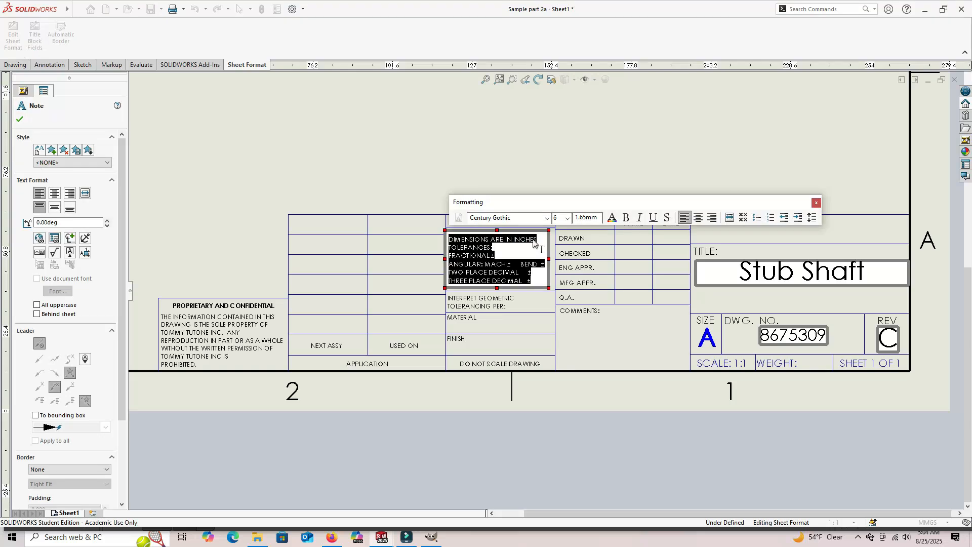
{"action": "left_click", "coordinate": [533, 243]}
{"action": "left_click_drag", "start_coordinate": [538, 240], "coordinate": [515, 243]}
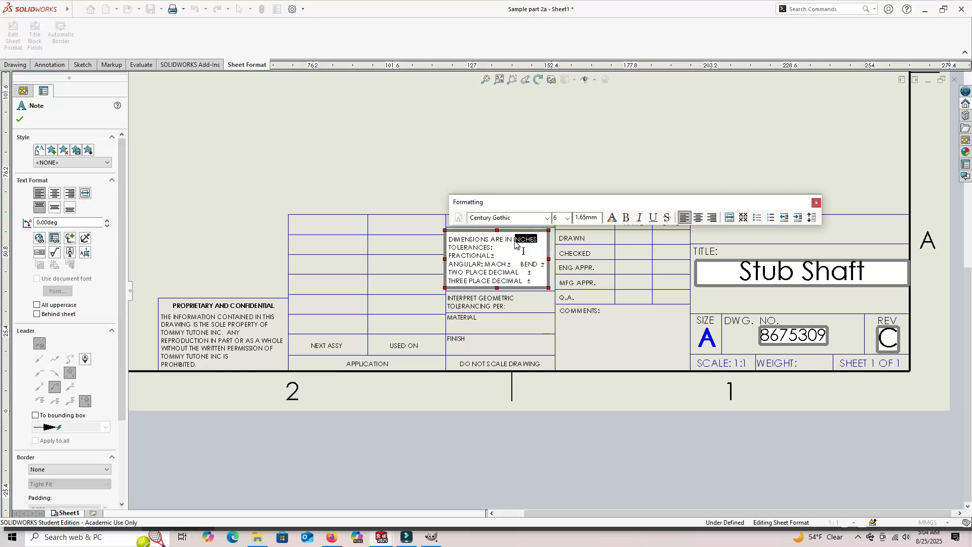
{"action": "type", "text": "MM"}
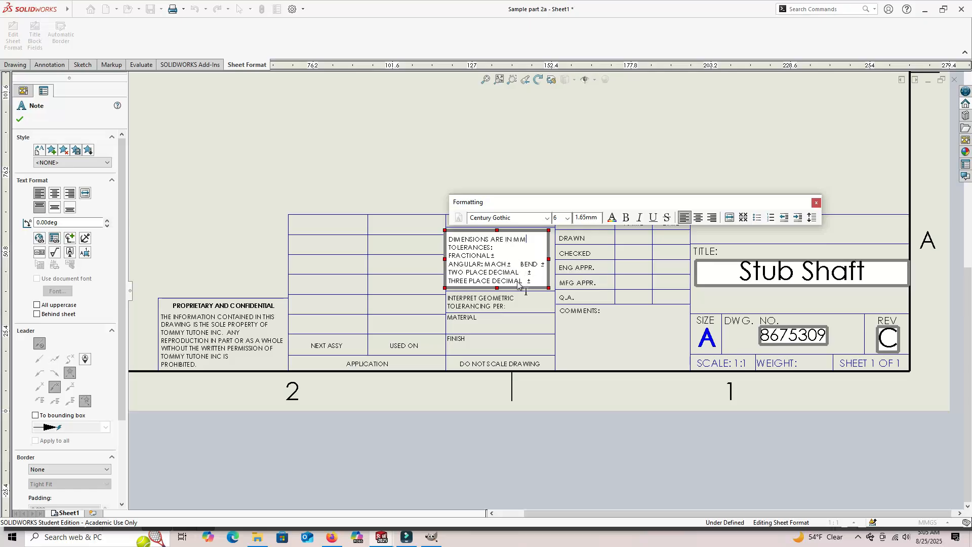
Delete the FRACTIONAL and ANGULAR lines from the title block's tolerance note and widen its text box.
{"action": "left_click", "coordinate": [451, 258]}
{"action": "left_click_drag", "start_coordinate": [449, 257], "coordinate": [498, 258]}
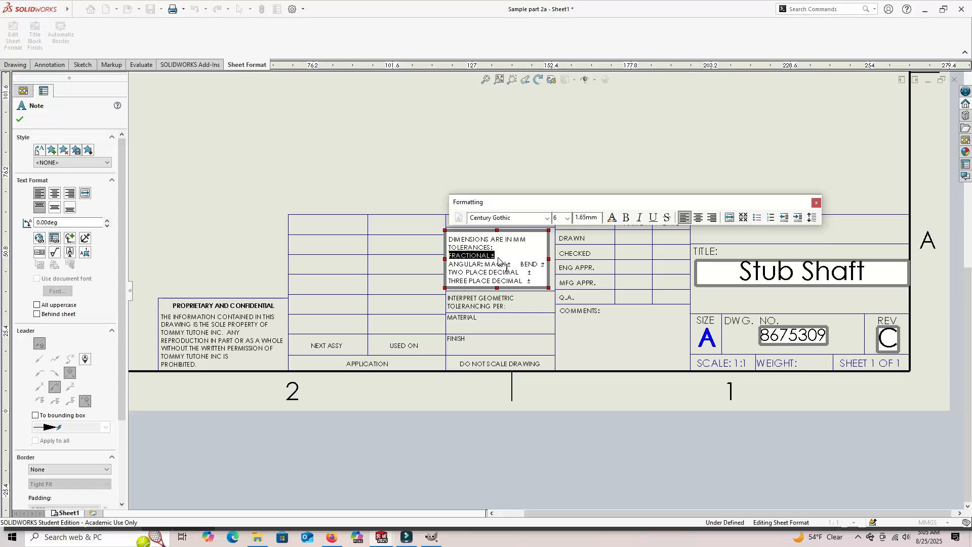
{"action": "key", "text": "Delete"}
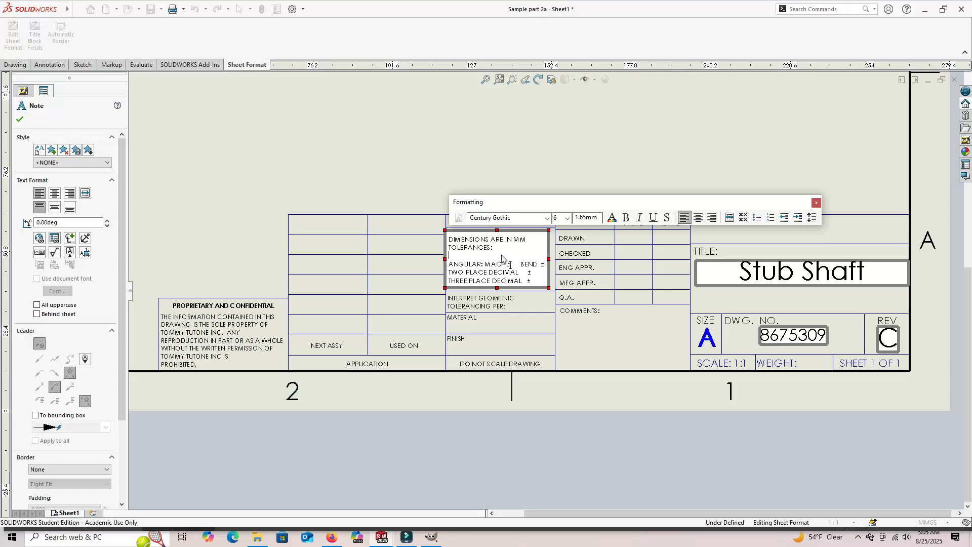
{"action": "left_click_drag", "start_coordinate": [450, 266], "coordinate": [546, 266]}
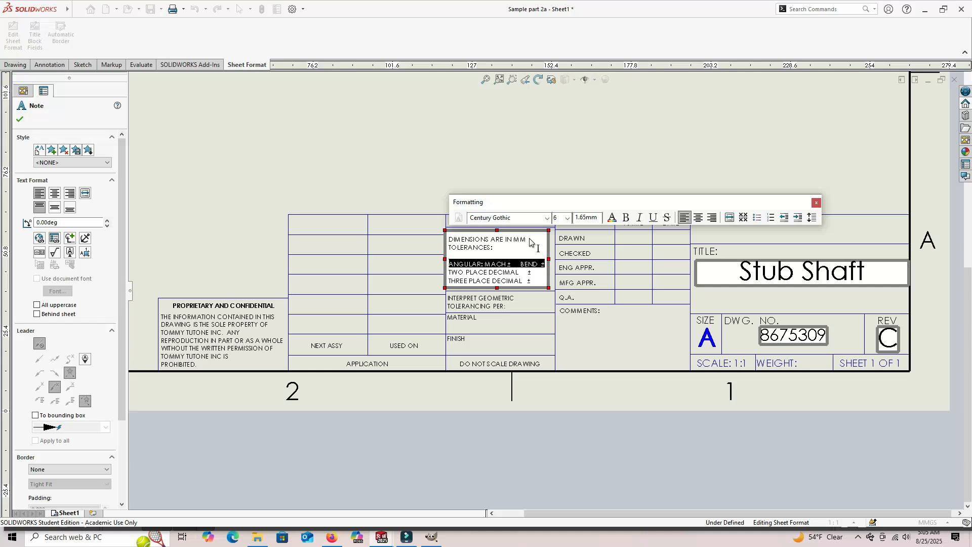
{"action": "key", "text": "Delete"}
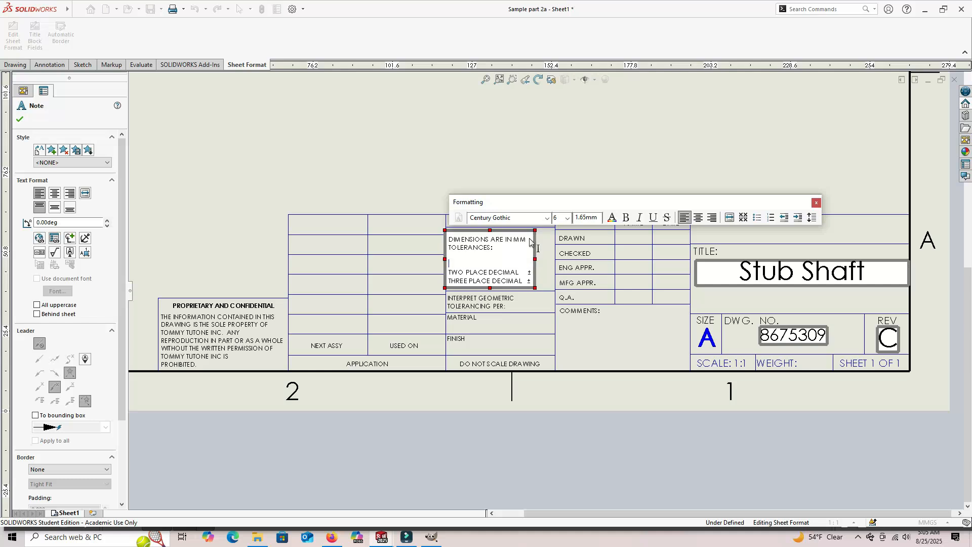
{"action": "left_click_drag", "start_coordinate": [535, 259], "coordinate": [551, 259]}
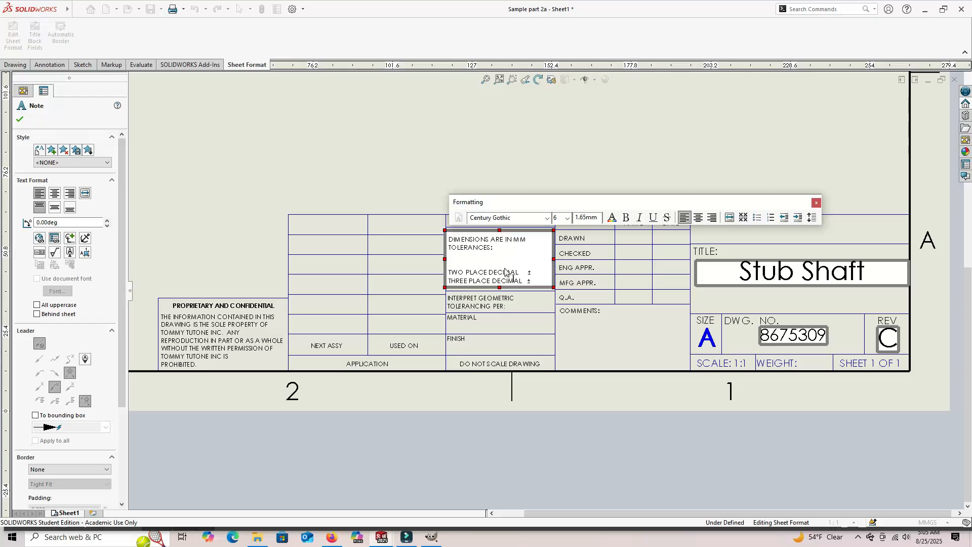
Add NO PLACE DECIMAL and ONE PLACE DECIMAL lines above the TWO PLACE DECIMAL line, reusing that line's wording.
{"action": "left_click_drag", "start_coordinate": [449, 272], "coordinate": [519, 277]}
{"action": "key", "text": "ctrl+c"}
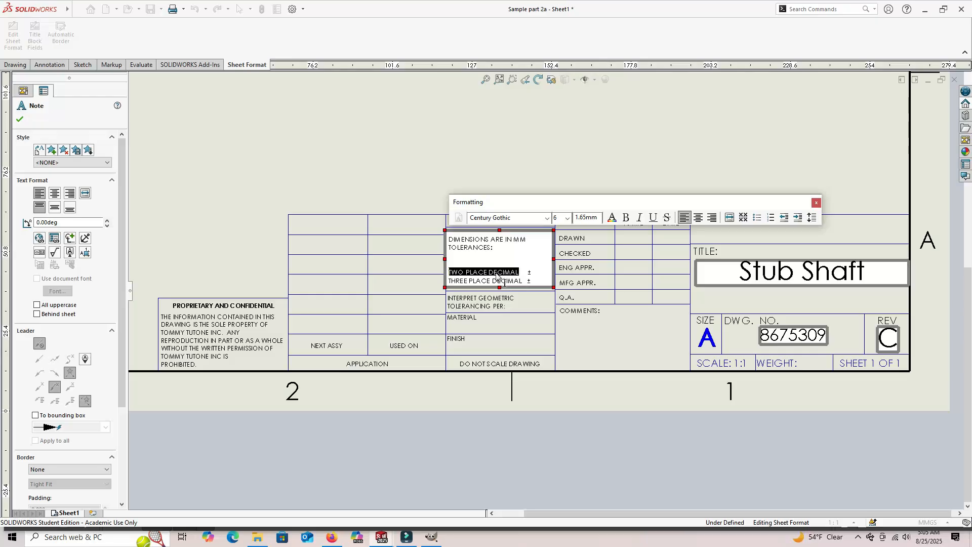
{"action": "left_click", "coordinate": [457, 265]}
{"action": "key", "text": "ctrl+v"}
{"action": "left_click", "coordinate": [453, 256]}
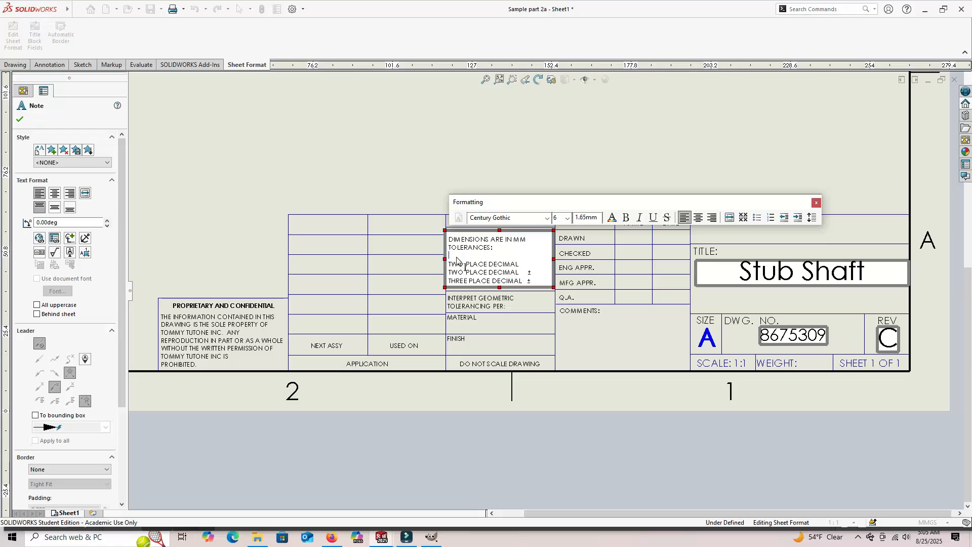
{"action": "key", "text": "ctrl+v"}
{"action": "double_click", "coordinate": [456, 255]}
{"action": "type", "text": "NO"}
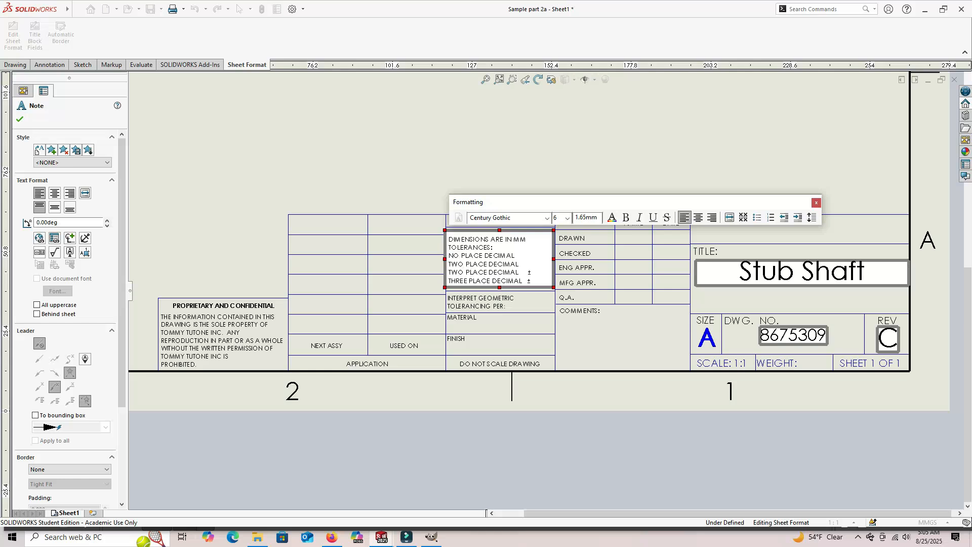
{"action": "double_click", "coordinate": [455, 264]}
{"action": "type", "text": "ONE"}
Copy the ± symbol from the TWO PLACE DECIMAL line to the ends of the no-place and one-place decimal lines.
{"action": "double_click", "coordinate": [529, 272]}
{"action": "key", "text": "ctrl+c"}
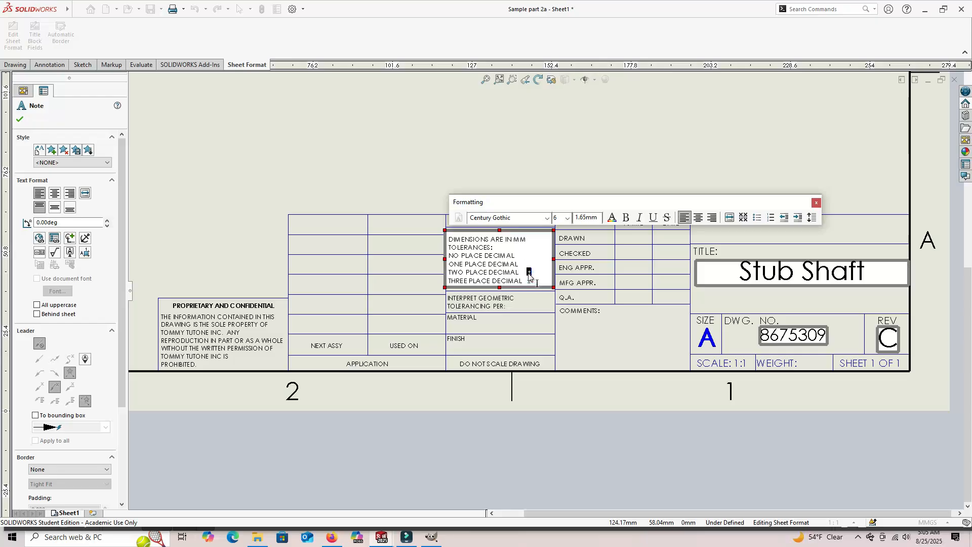
{"action": "left_click", "coordinate": [522, 255]}
{"action": "key", "text": "ctrl+v"}
{"action": "left_click", "coordinate": [526, 266]}
{"action": "key", "text": "ctrl+v"}
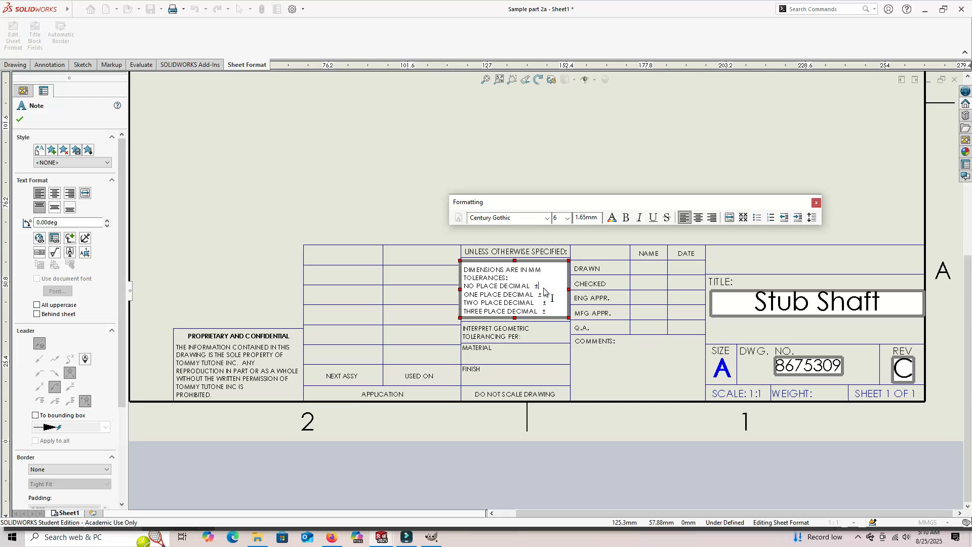
Enter tolerances of ±0.5mm, ±0.2mm, ±0.1mm and ±0.02mm for no, one, two and three decimal places, widening the note to fit.
{"action": "type", "text": "0."}
{"action": "key", "text": "BackSpace"}
{"action": "key", "text": "BackSpace"}
{"action": "left_click", "coordinate": [547, 296]}
{"action": "type", "text": "0.2"}
{"action": "left_click", "coordinate": [550, 304]}
{"action": "type", "text": "0.1mm"}
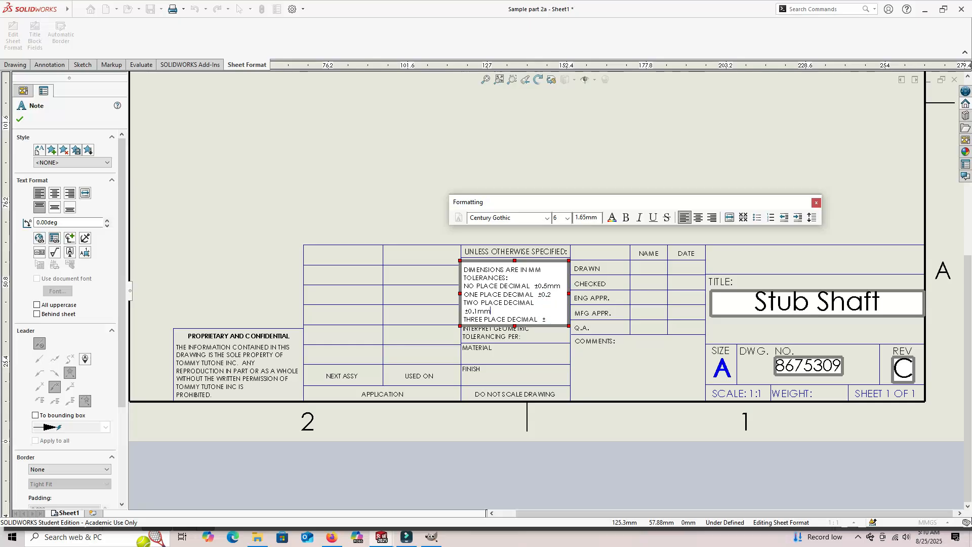
{"action": "left_click", "coordinate": [558, 298]}
{"action": "type", "text": "mm"}
{"action": "left_click_drag", "start_coordinate": [571, 292], "coordinate": [576, 284]}
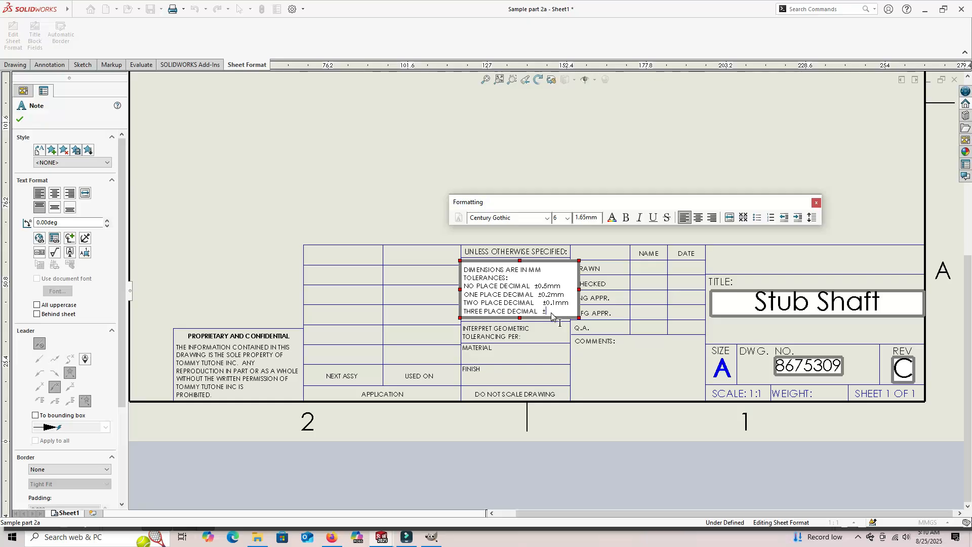
{"action": "type", "text": "0.02"}
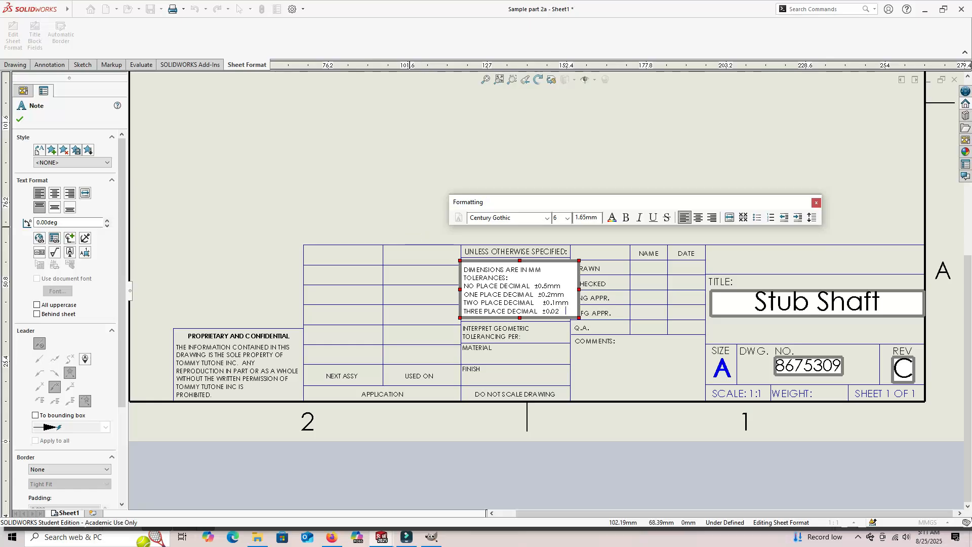
{"action": "left_click", "coordinate": [383, 229]}
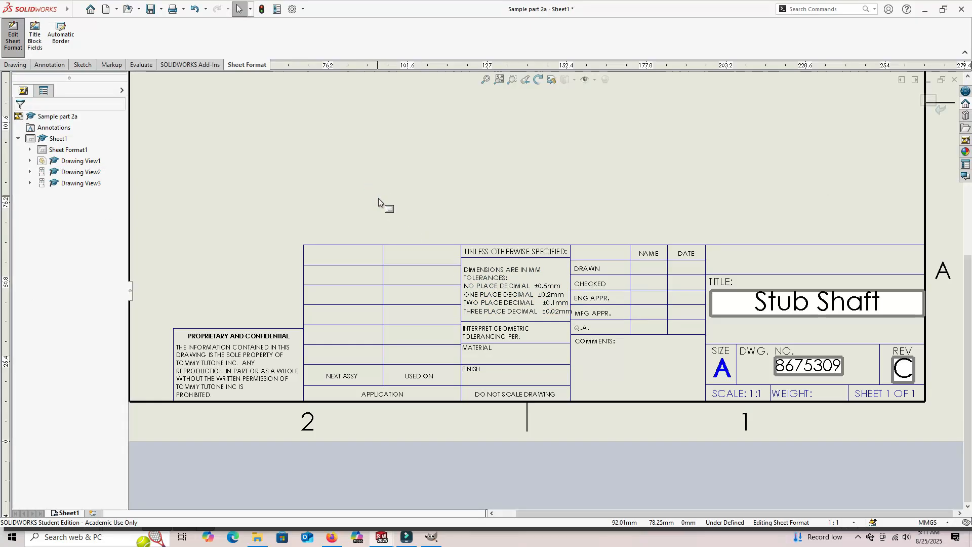
Reduce the whole tolerance note's font size to 5 and close the note.
{"action": "left_click", "coordinate": [515, 294]}
{"action": "double_click", "coordinate": [516, 294]}
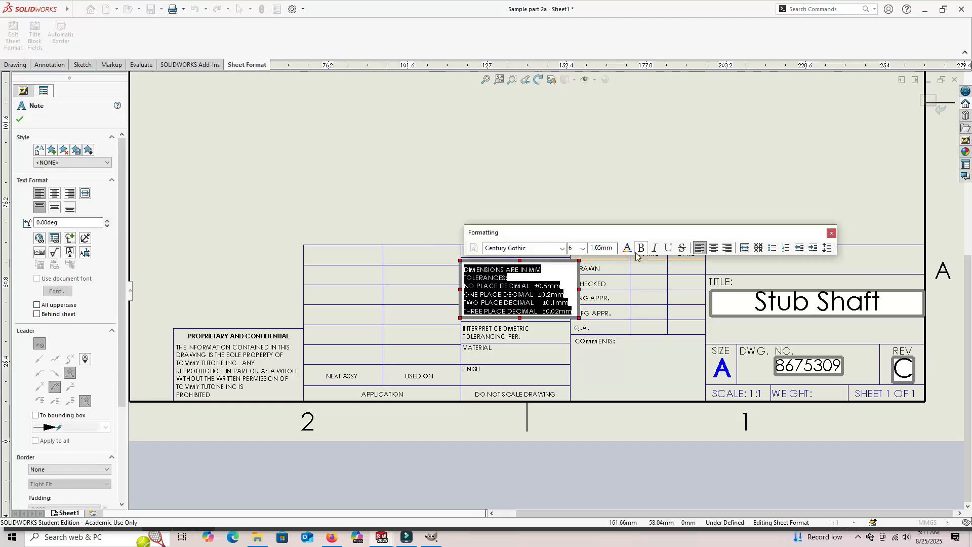
{"action": "left_click", "coordinate": [584, 249]}
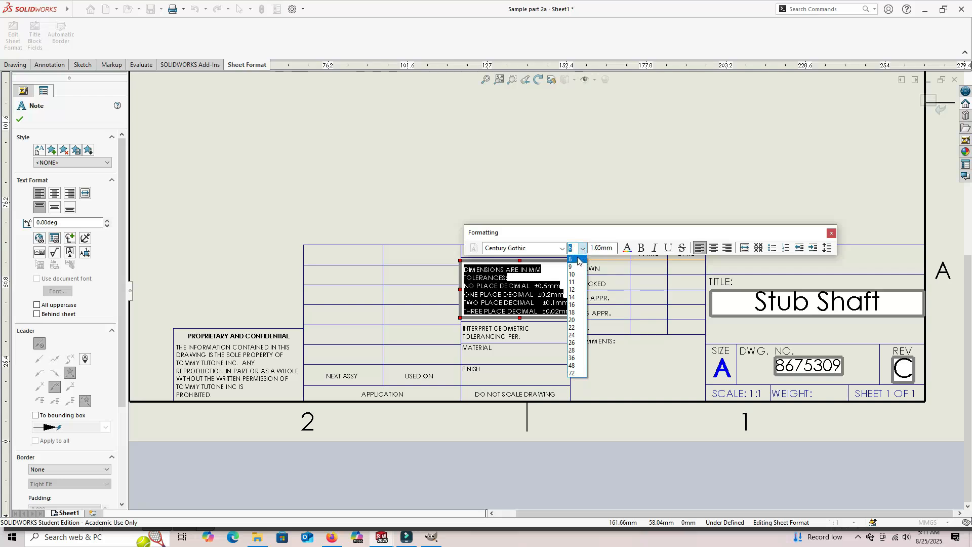
{"action": "type", "text": "5"}
{"action": "key", "text": "Return"}
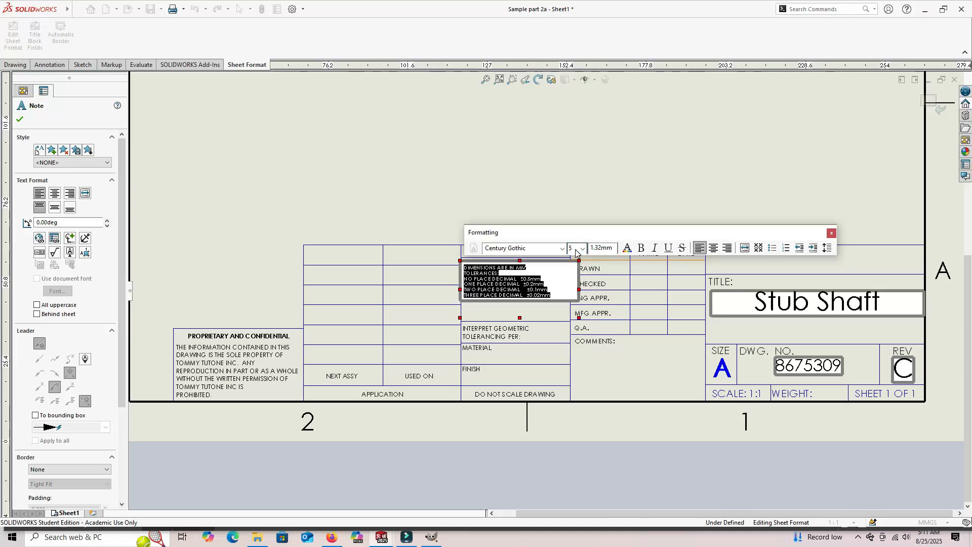
{"action": "left_click", "coordinate": [559, 179]}
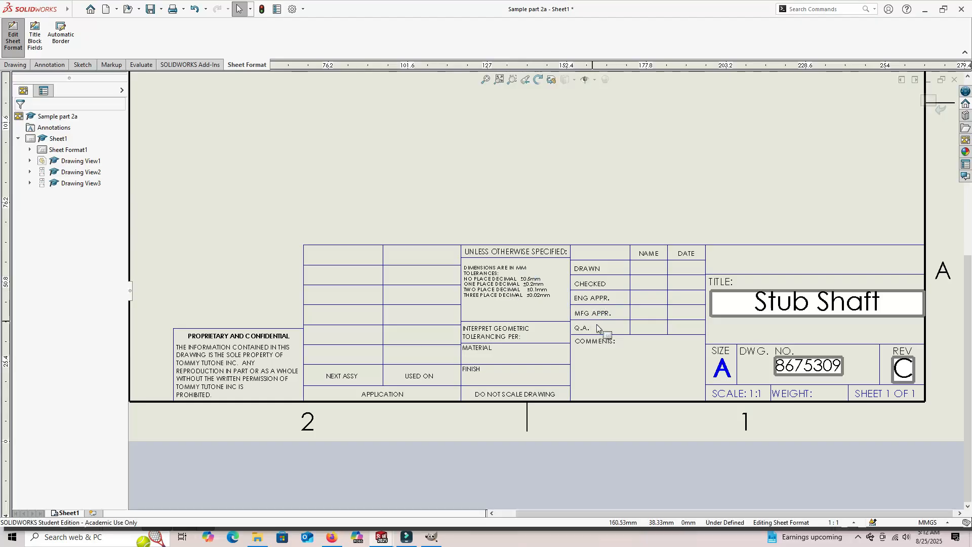
Extend the title block's material note to read MATERIAL: 304 STAINLESS.
{"action": "left_click", "coordinate": [477, 348]}
{"action": "double_click", "coordinate": [490, 349]}
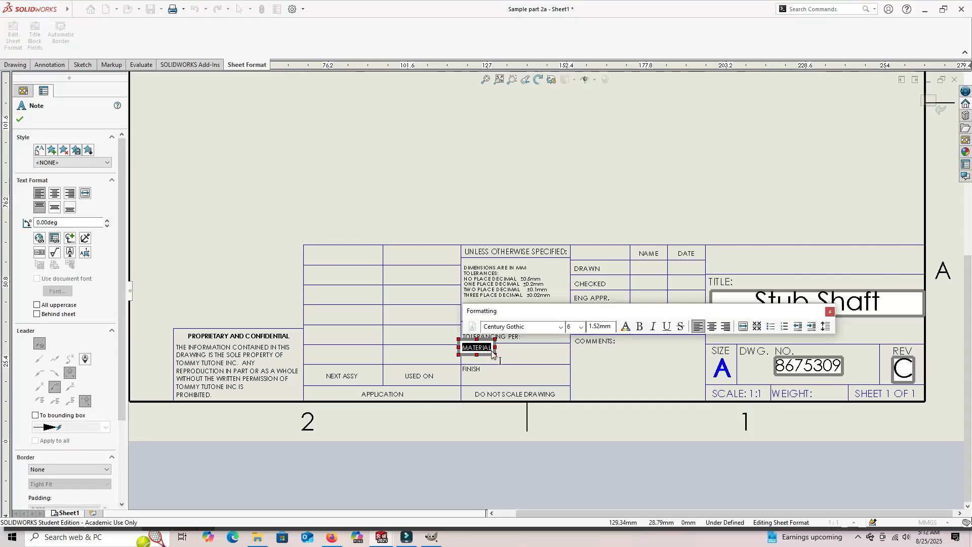
{"action": "left_click", "coordinate": [496, 351]}
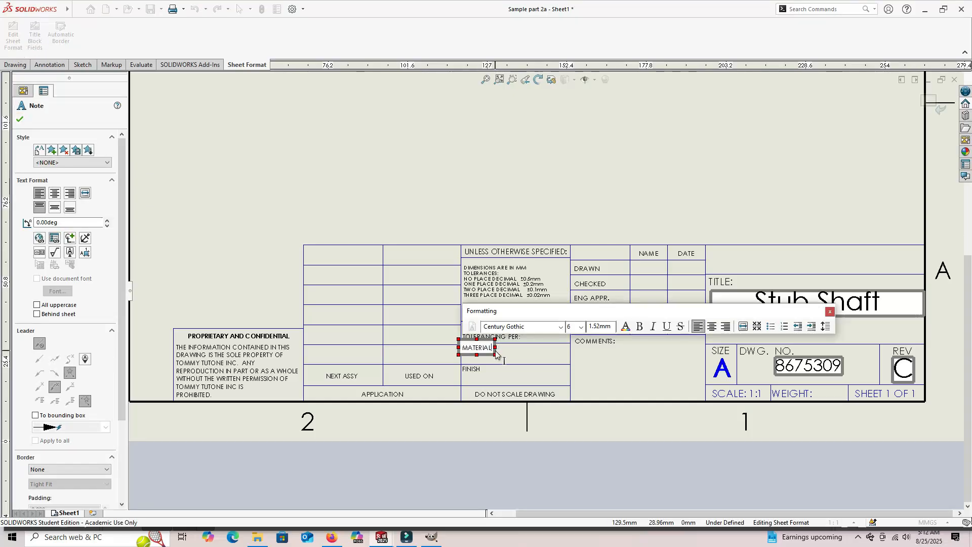
{"action": "type", "text": ": 304"}
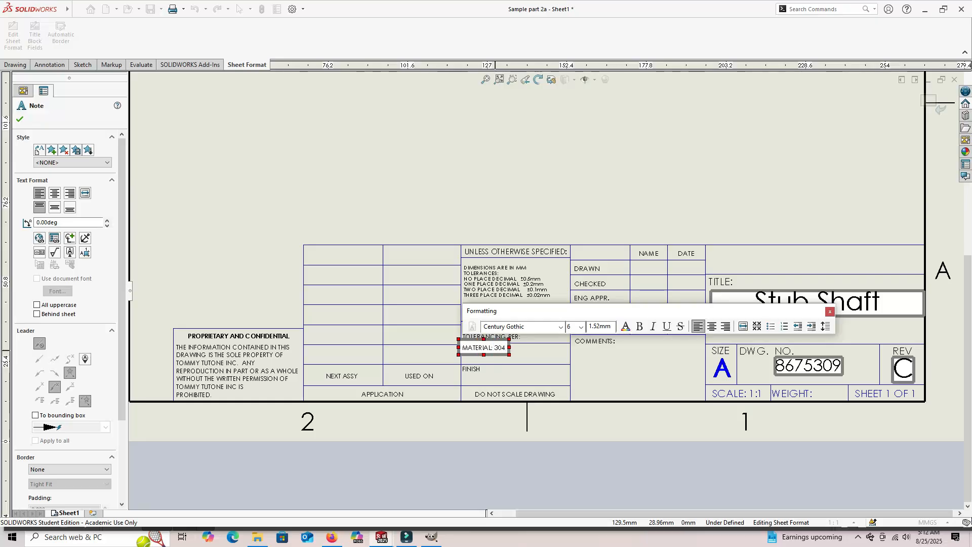
{"action": "type", "text": " STAINLESS"}
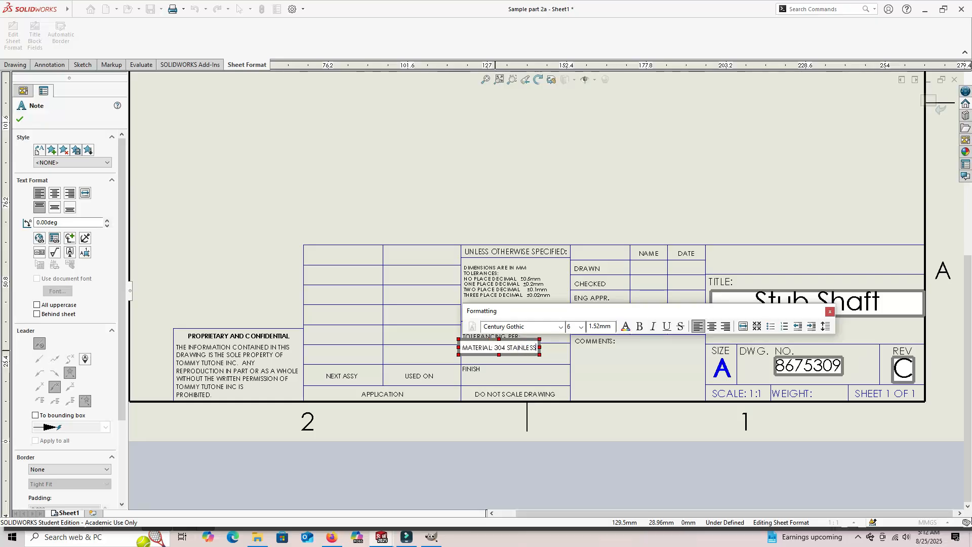
{"action": "left_click", "coordinate": [499, 372]}
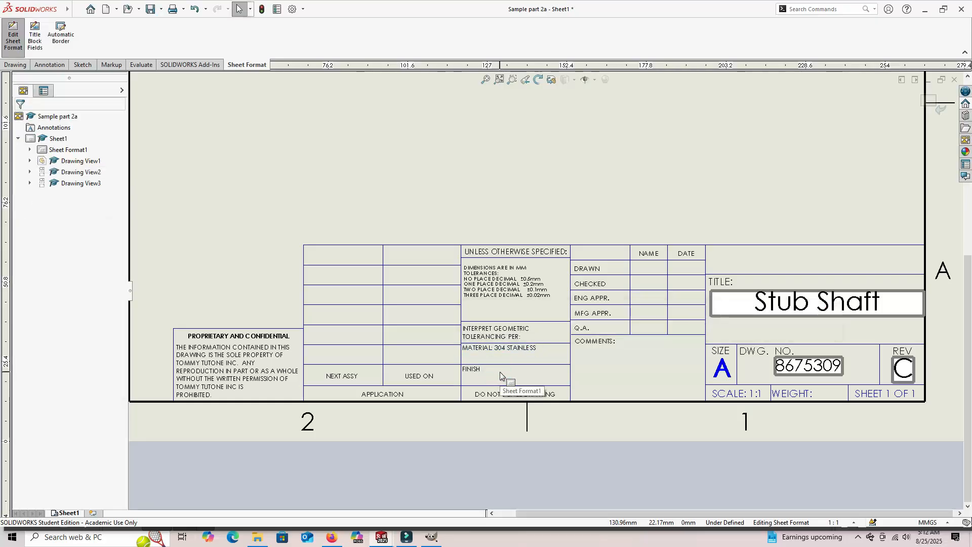
{"action": "left_click", "coordinate": [486, 372]}
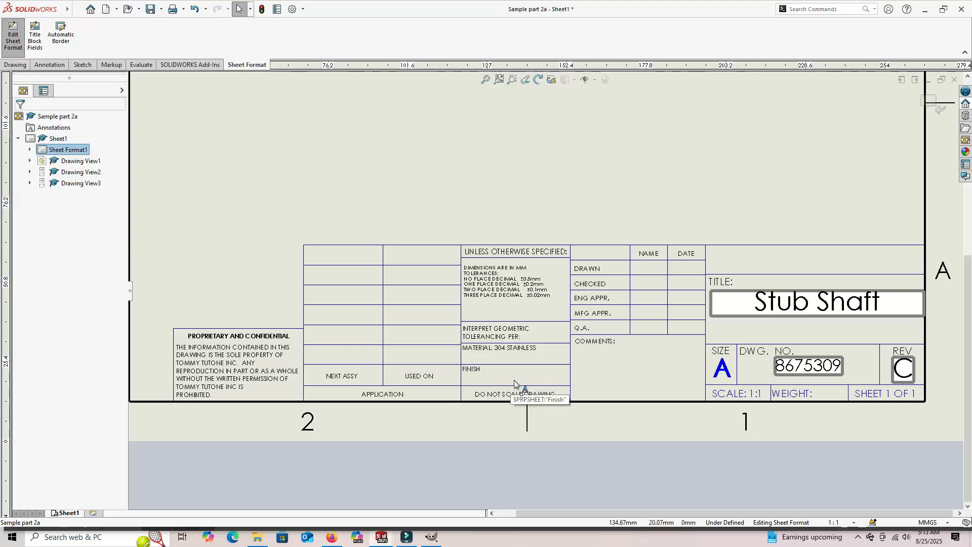
Fill in the DRAWN row with the drafter's initials as the name and 082025 as the date.
{"action": "left_click", "coordinate": [649, 268]}
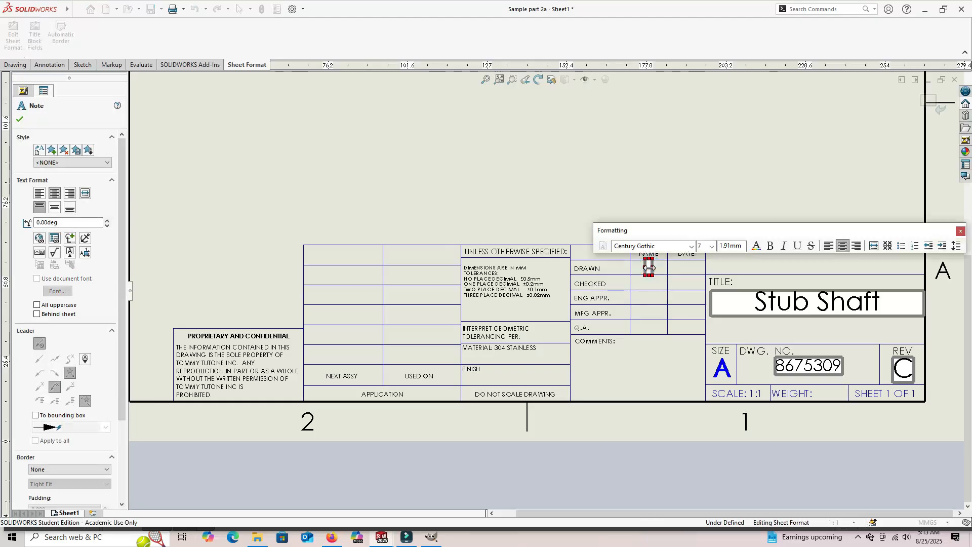
{"action": "type", "text": "SD"}
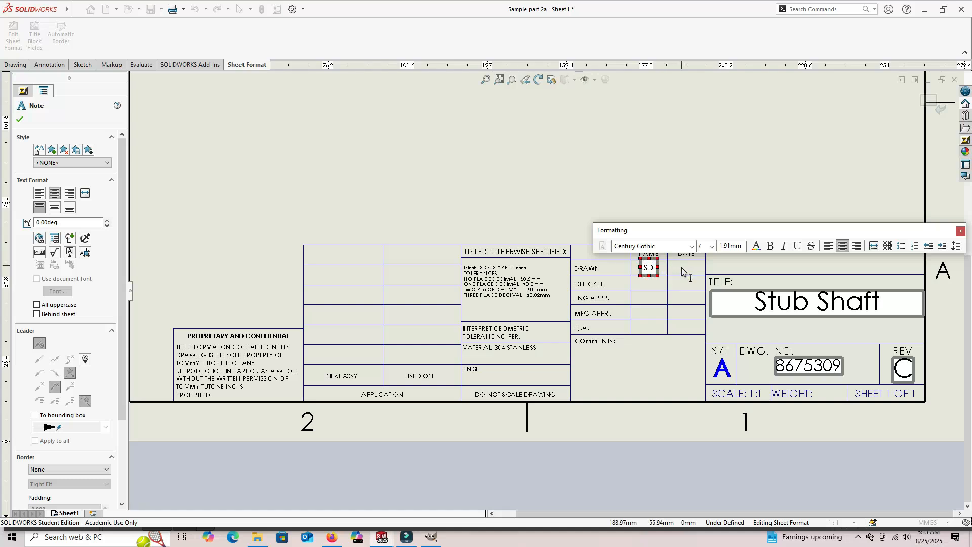
{"action": "left_click", "coordinate": [685, 271]}
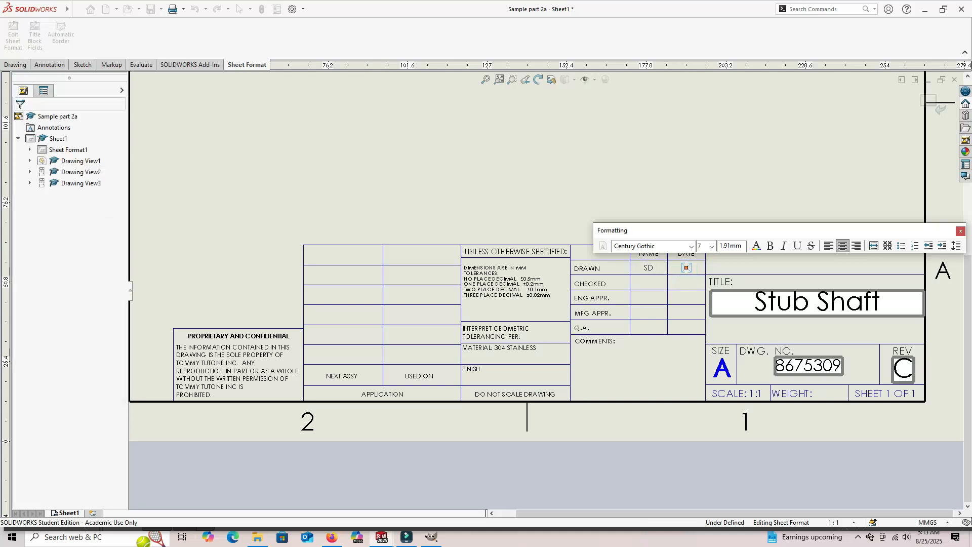
{"action": "left_click", "coordinate": [686, 269]}
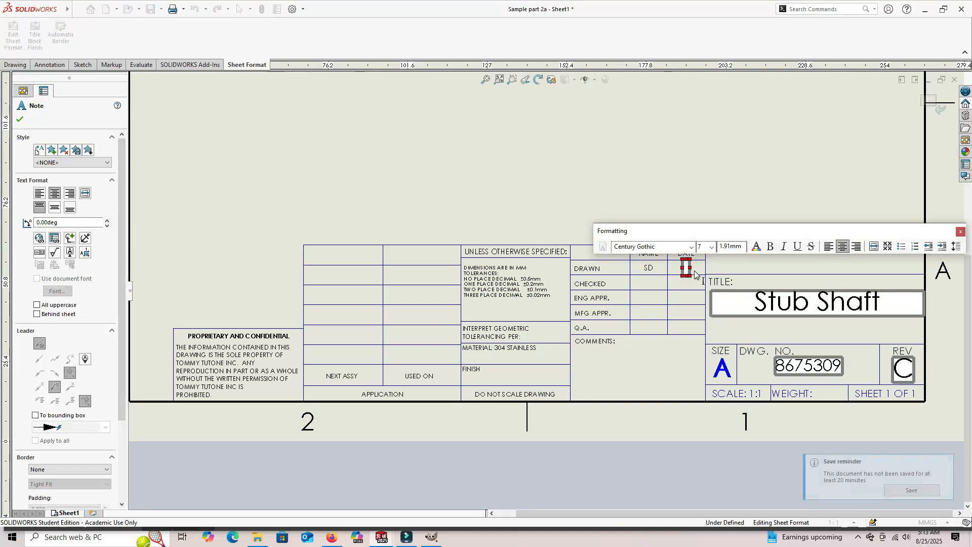
{"action": "type", "text": "082025"}
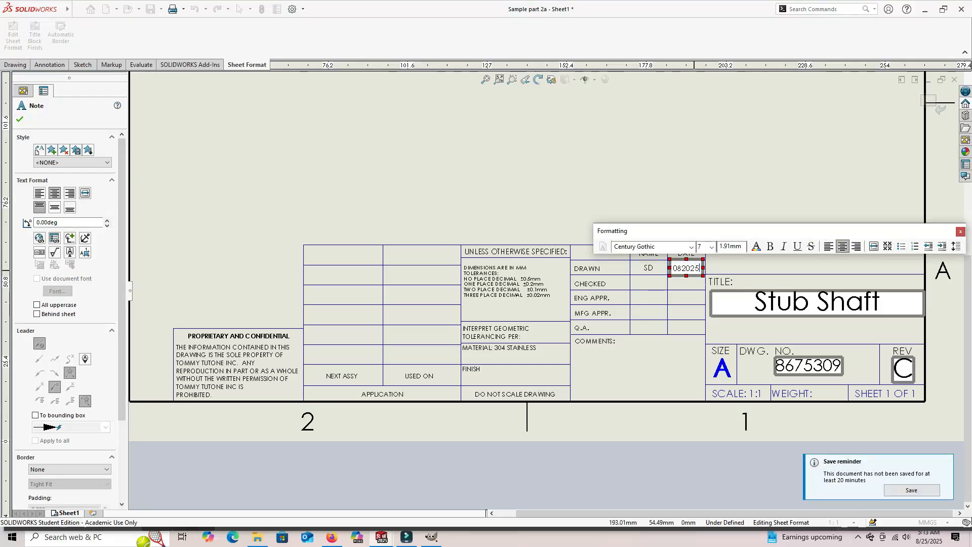
{"action": "left_click", "coordinate": [652, 282]}
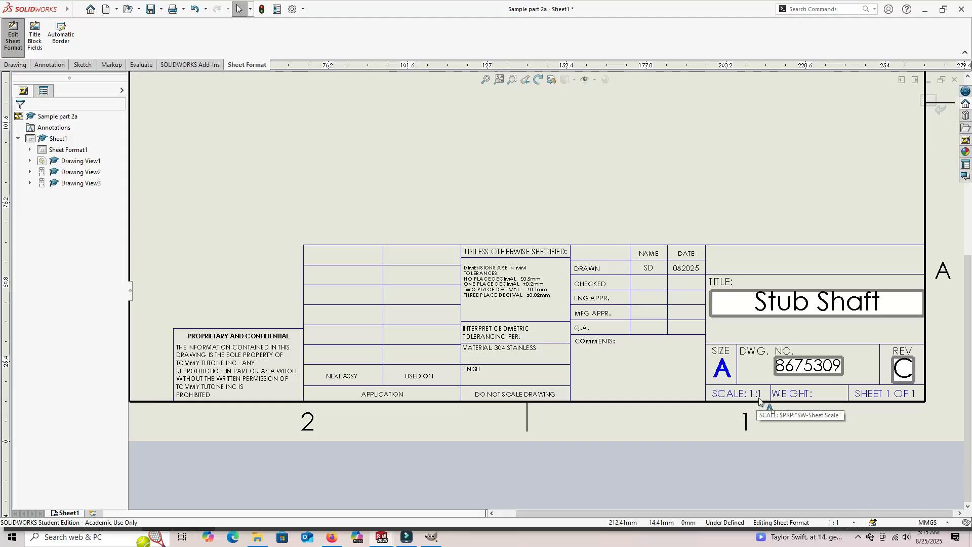
Try a sheet scale of 1:2 and return the sheet scale to 1:1.
{"action": "left_click", "coordinate": [834, 522]}
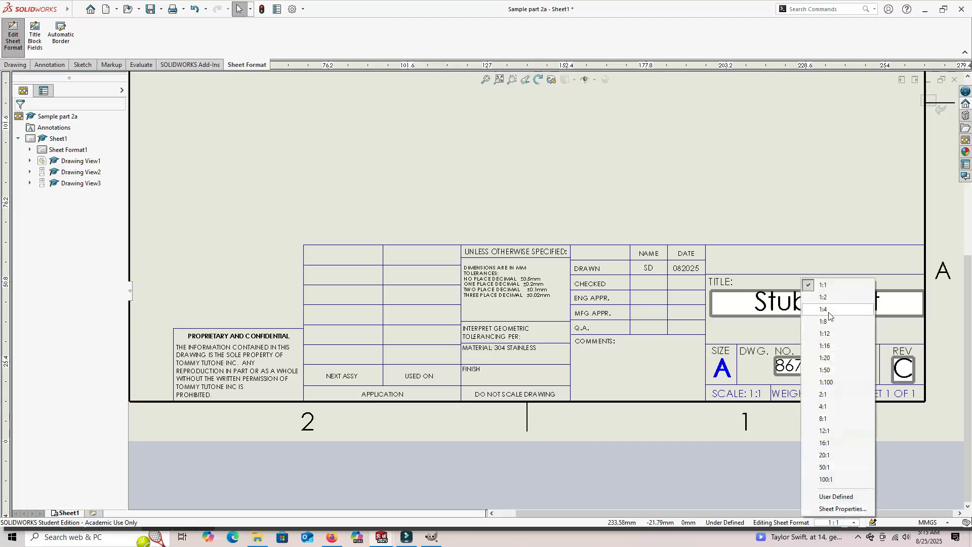
{"action": "left_click", "coordinate": [824, 297]}
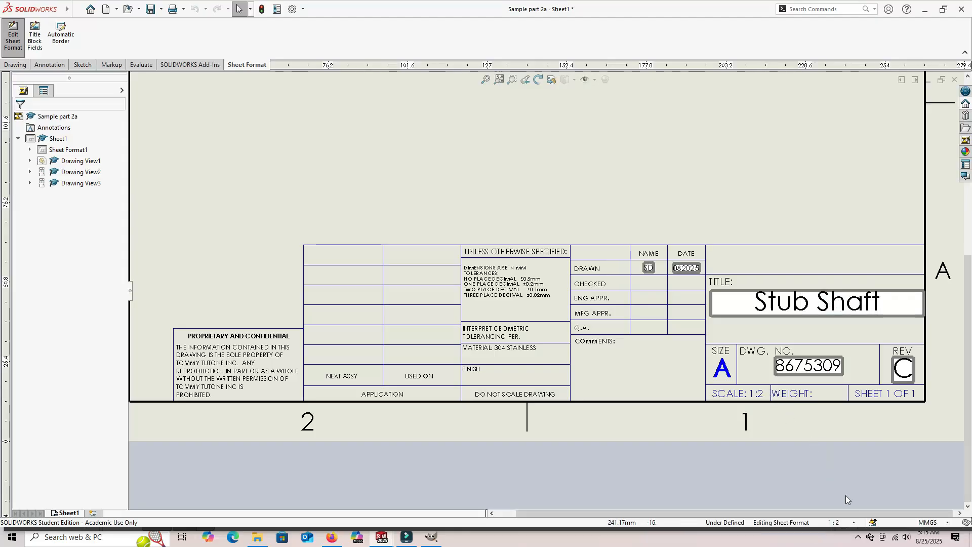
{"action": "left_click", "coordinate": [843, 523]}
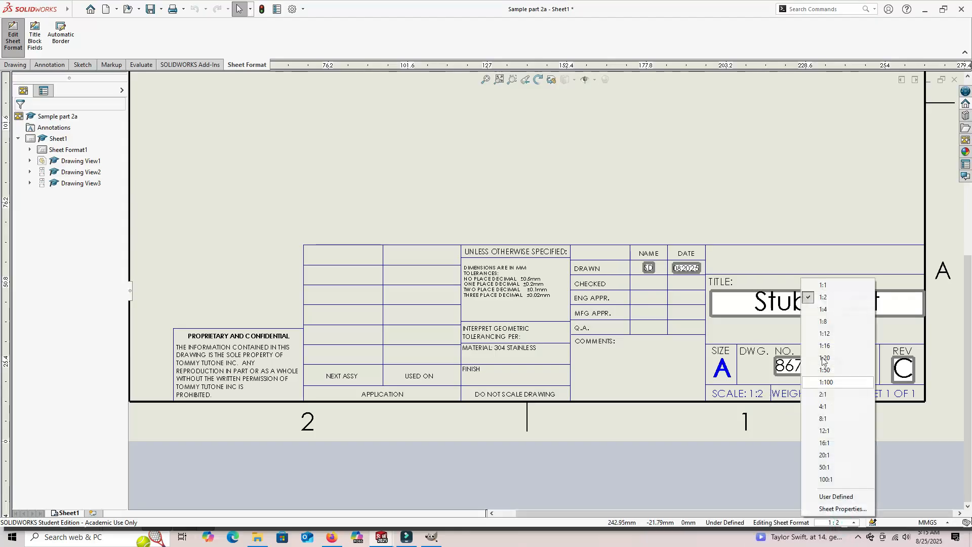
{"action": "left_click", "coordinate": [822, 283]}
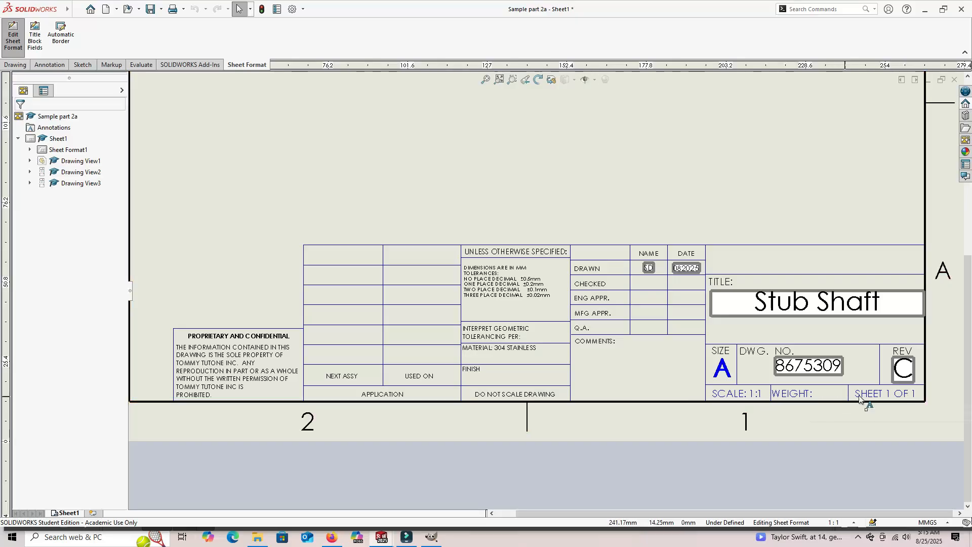
Inspect the title block's sheet-number note without altering it, and exit sheet format editing.
{"action": "left_click", "coordinate": [907, 395]}
{"action": "double_click", "coordinate": [906, 394]}
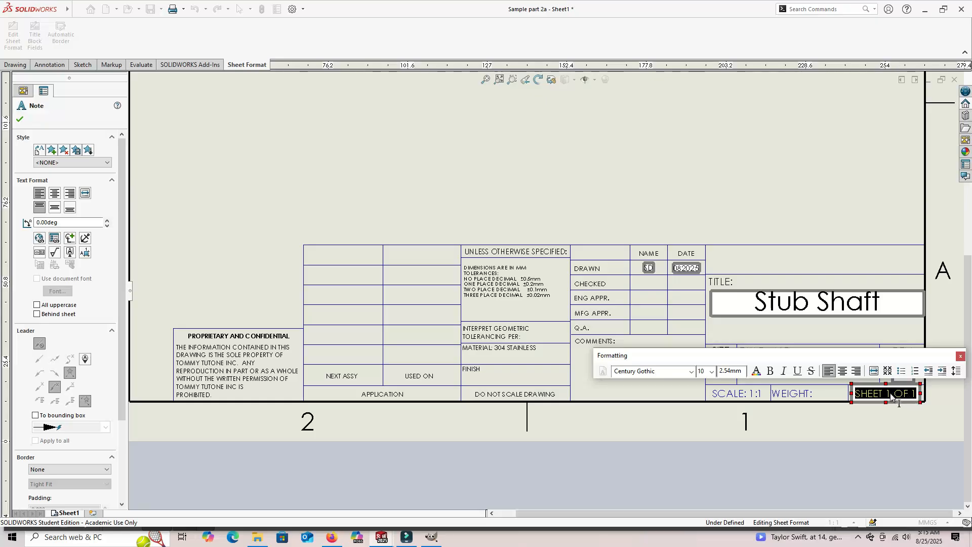
{"action": "left_click", "coordinate": [893, 397]}
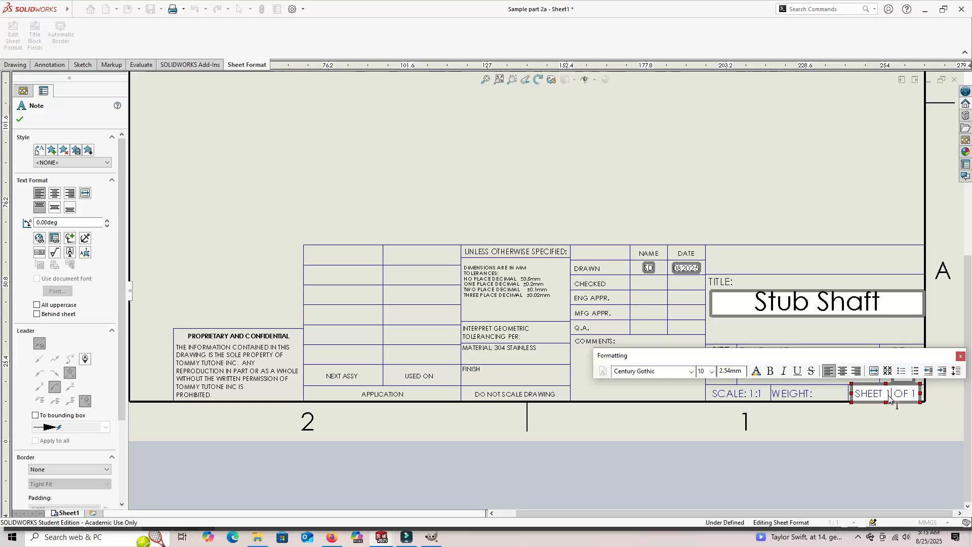
{"action": "left_click", "coordinate": [673, 391]}
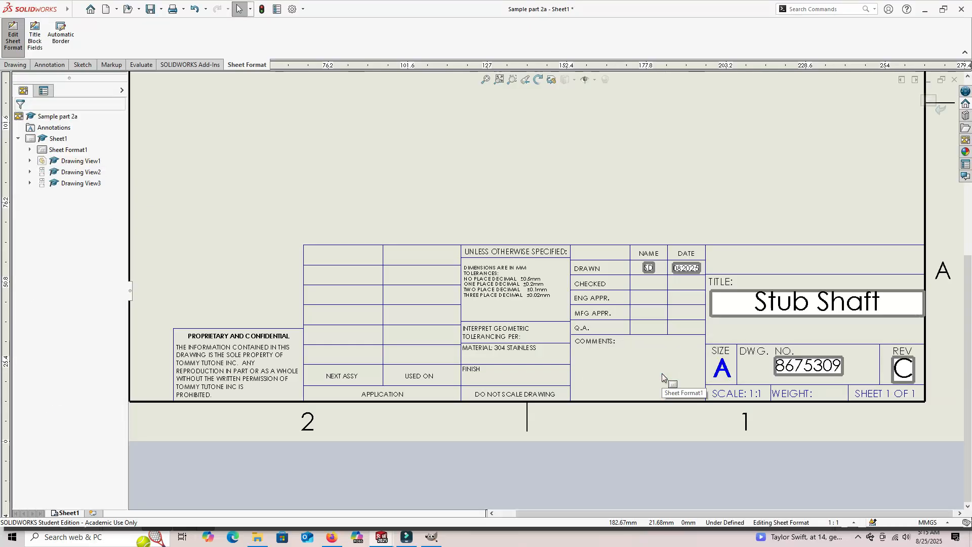
{"action": "left_click", "coordinate": [13, 37]}
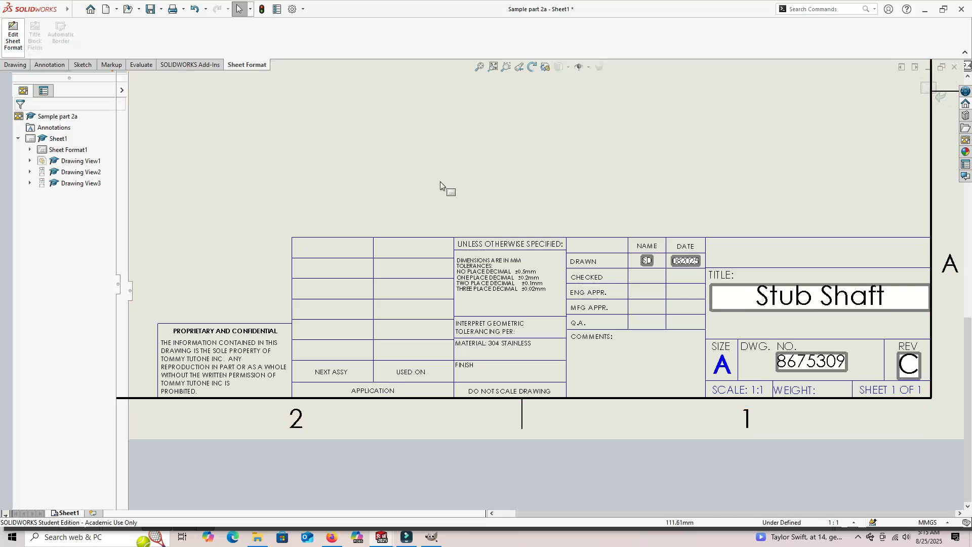
{"action": "mouse_move", "coordinate": [570, 150]}
{"action": "middle_mouse_down"}
{"action": "mouse_move", "coordinate": [591, 305]}
{"action": "mouse_move", "coordinate": [583, 345]}
{"action": "middle_mouse_up"}
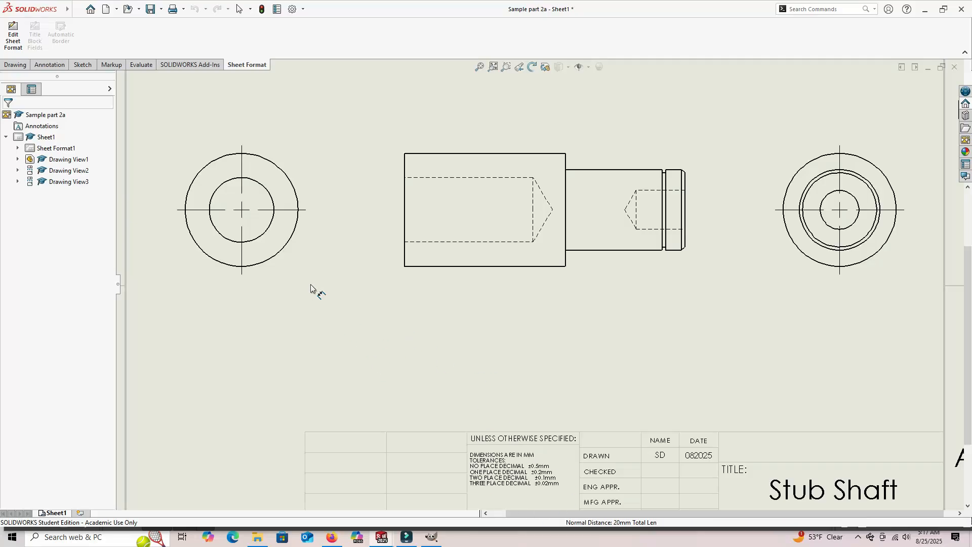
Add a Smart Dimension for the larger blind bore's depth from the shaft's left end face, placed below the front view.
{"action": "left_click", "coordinate": [44, 66]}
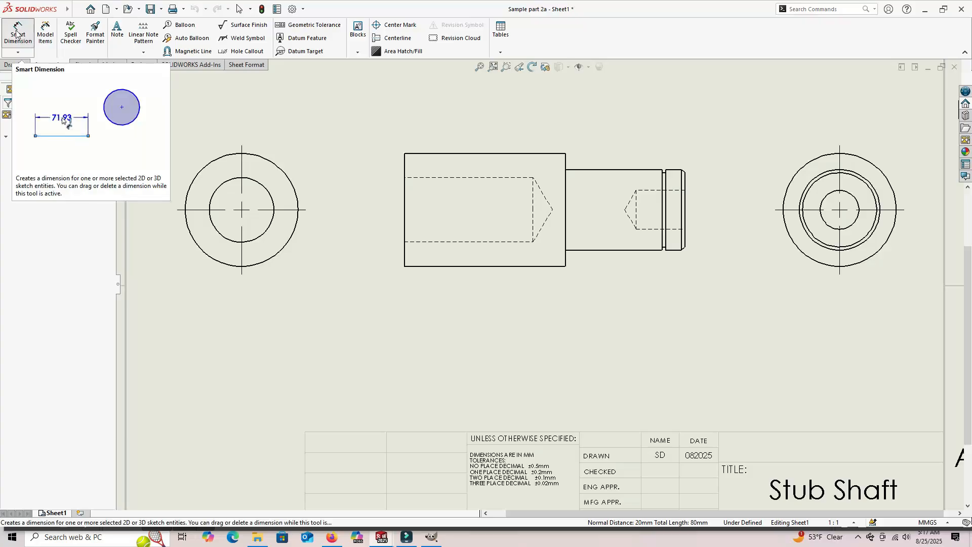
{"action": "left_click", "coordinate": [17, 32]}
{"action": "left_click", "coordinate": [406, 237]}
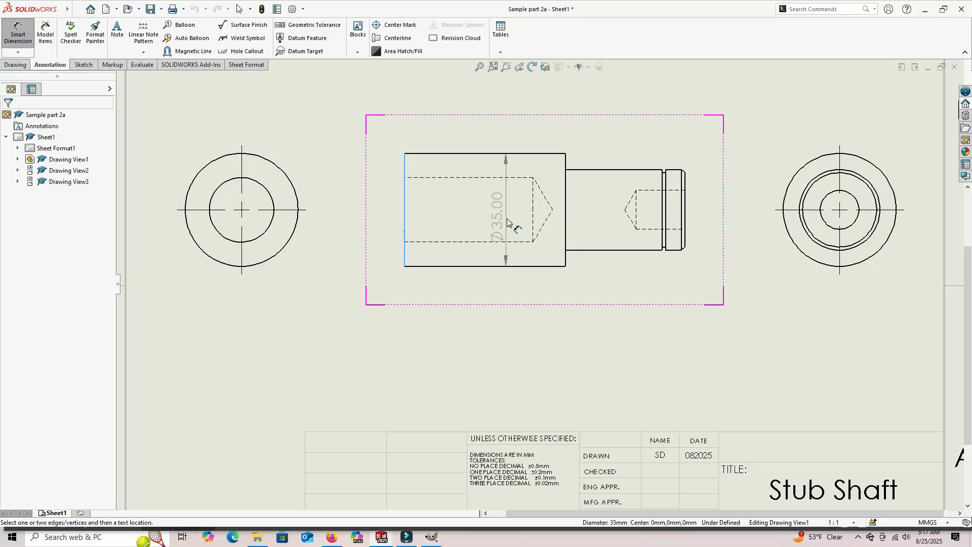
{"action": "left_click", "coordinate": [533, 211]}
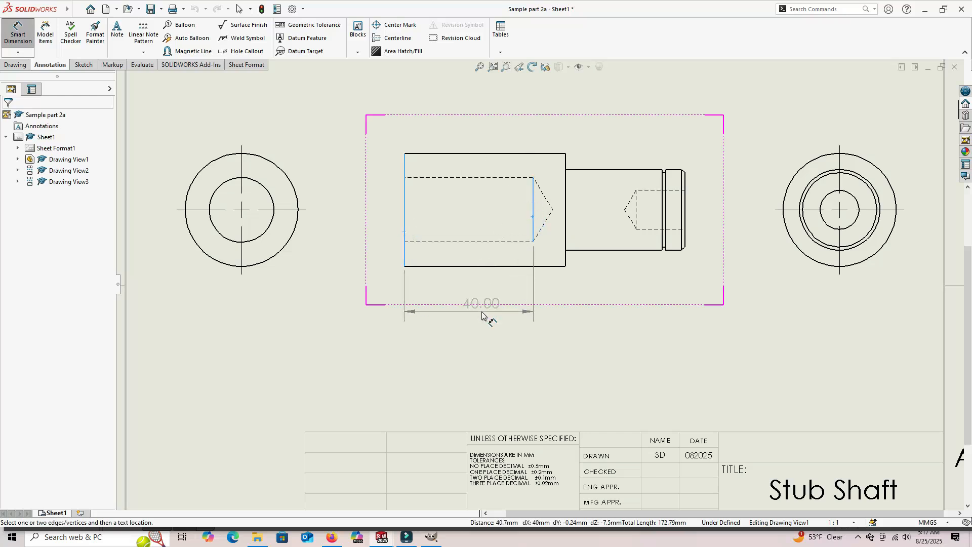
{"action": "left_click", "coordinate": [470, 318]}
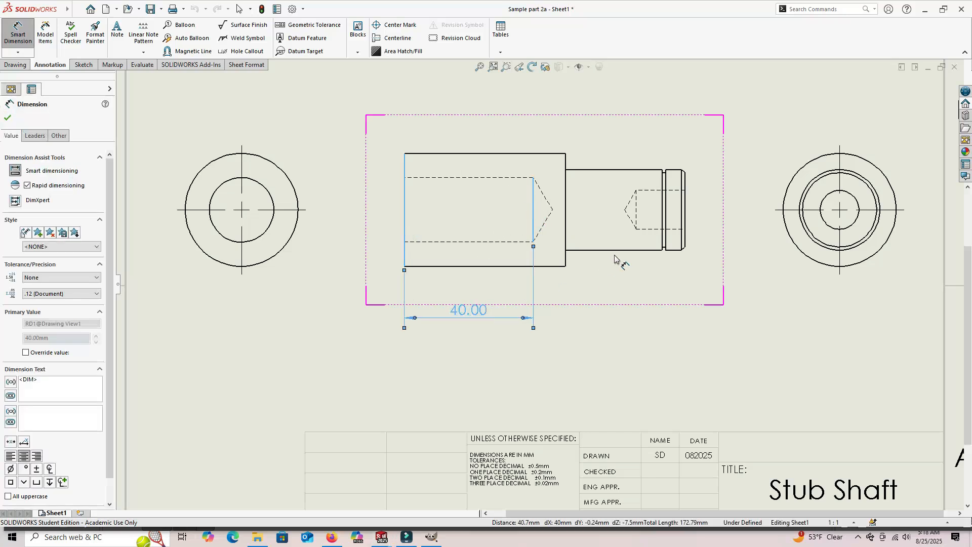
Dimension the smaller blind hole's depth below the front view and the bore circle's diameter in the left end view.
{"action": "left_click", "coordinate": [685, 221]}
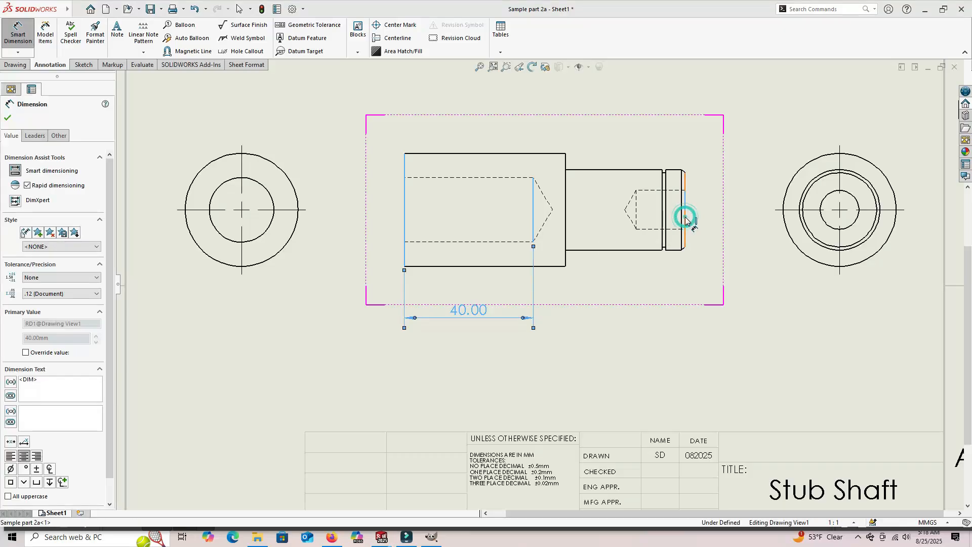
{"action": "left_click", "coordinate": [637, 213]}
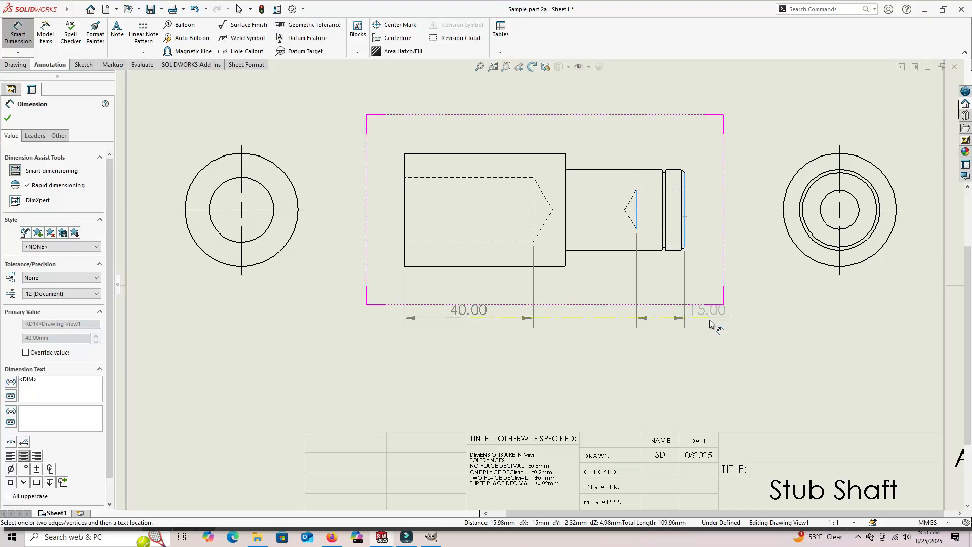
{"action": "left_click", "coordinate": [718, 324]}
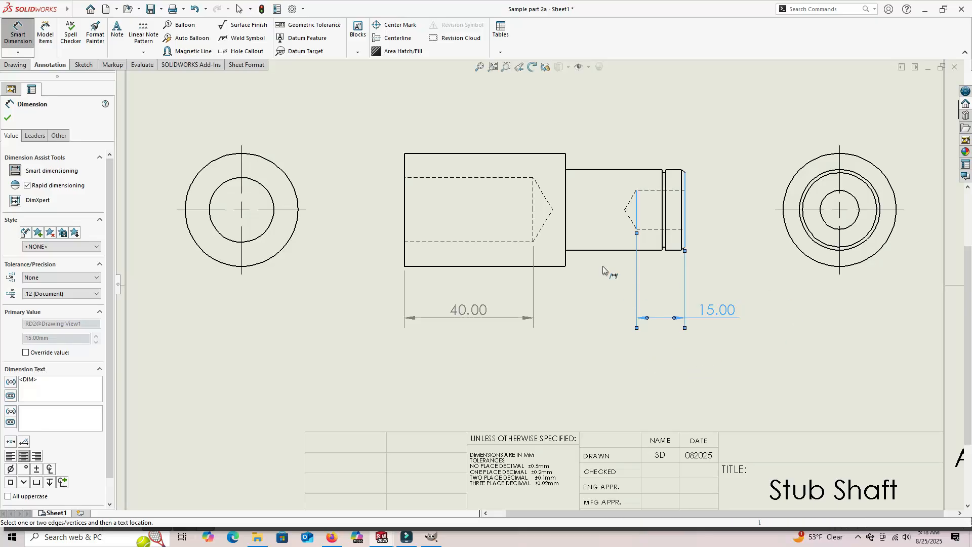
{"action": "left_click", "coordinate": [262, 186]}
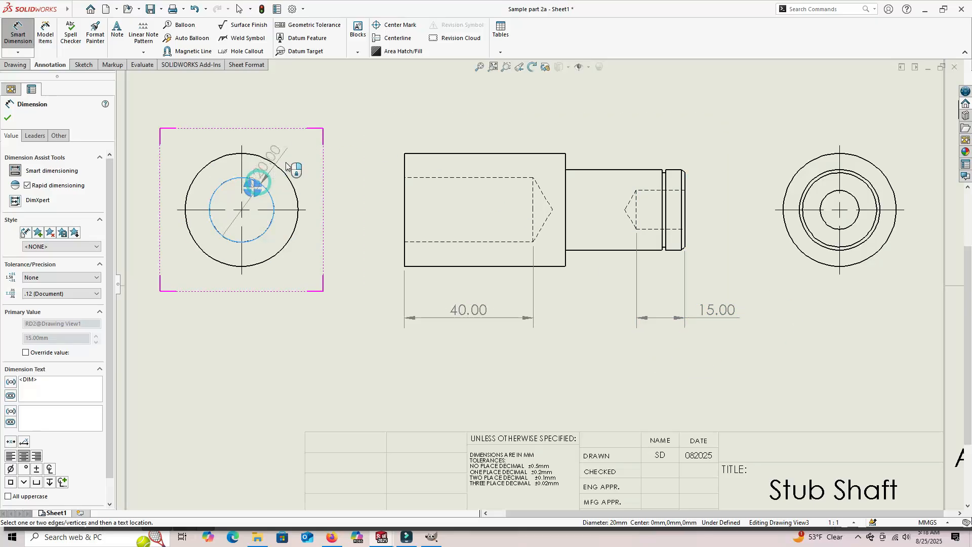
{"action": "left_click", "coordinate": [332, 116]}
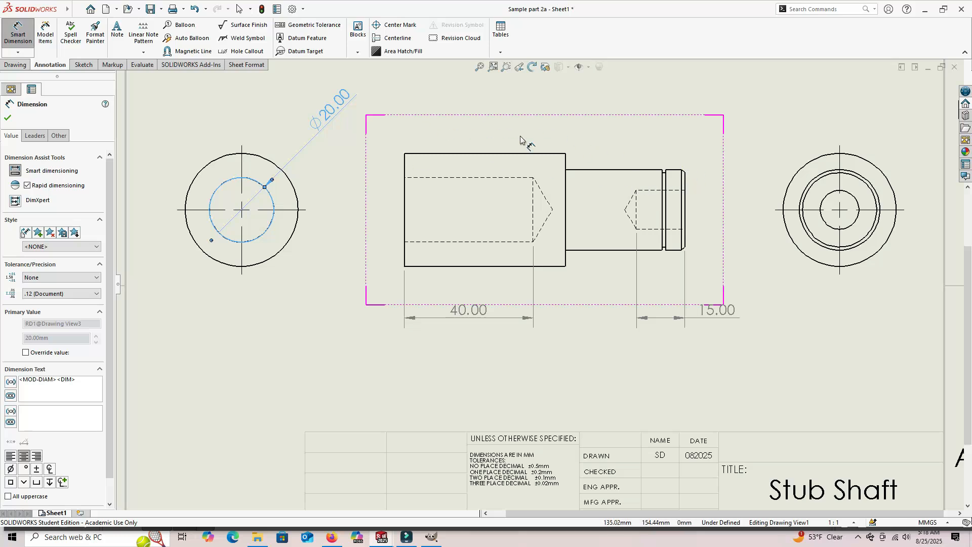
Add ordinate dimensions above the front view from the shaft's right end to the chamfer, both groove edges, shoulder and left end.
{"action": "left_click", "coordinate": [18, 52]}
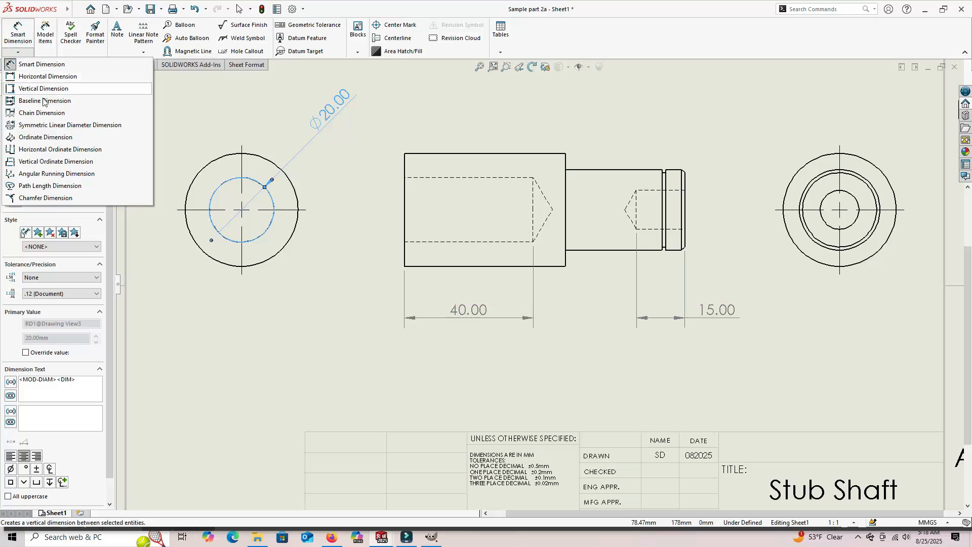
{"action": "left_click", "coordinate": [41, 137]}
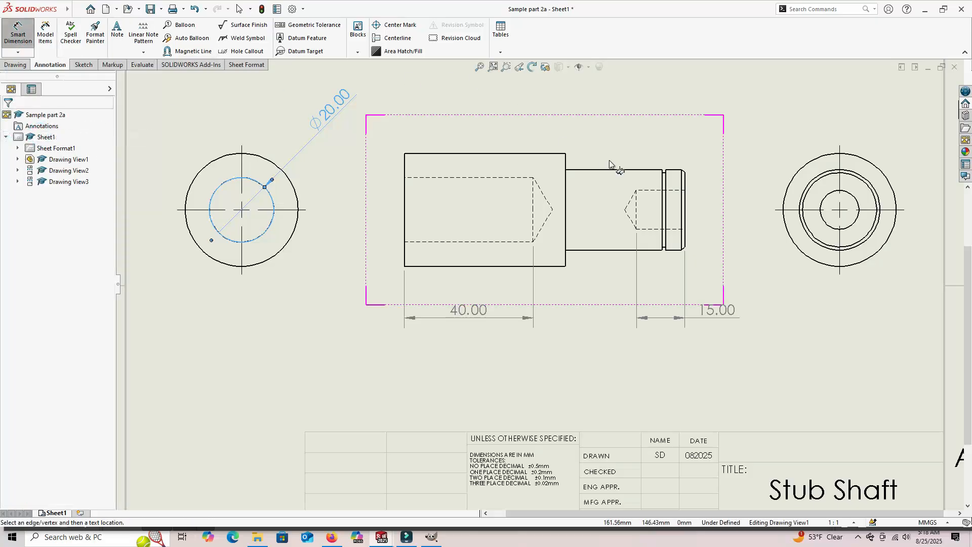
{"action": "left_click", "coordinate": [687, 173]}
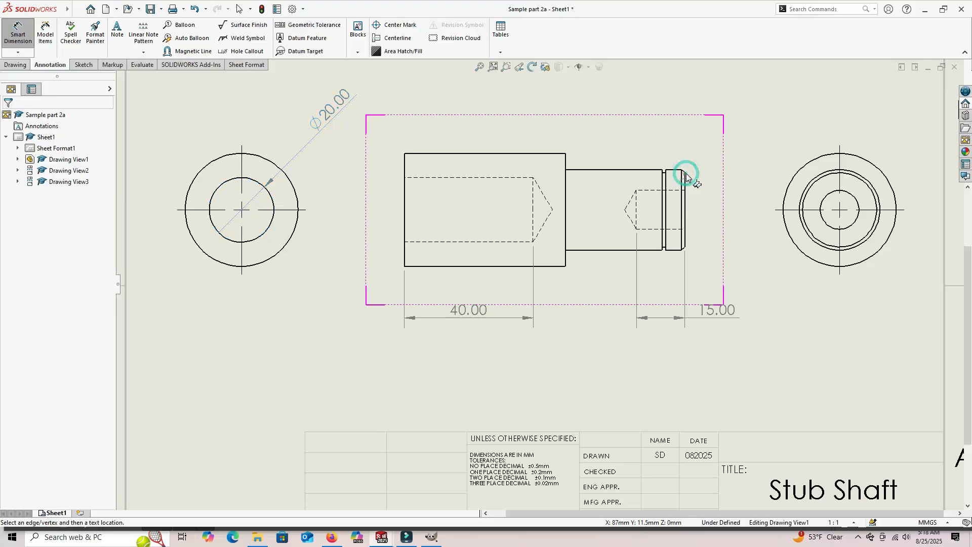
{"action": "left_click", "coordinate": [724, 87]}
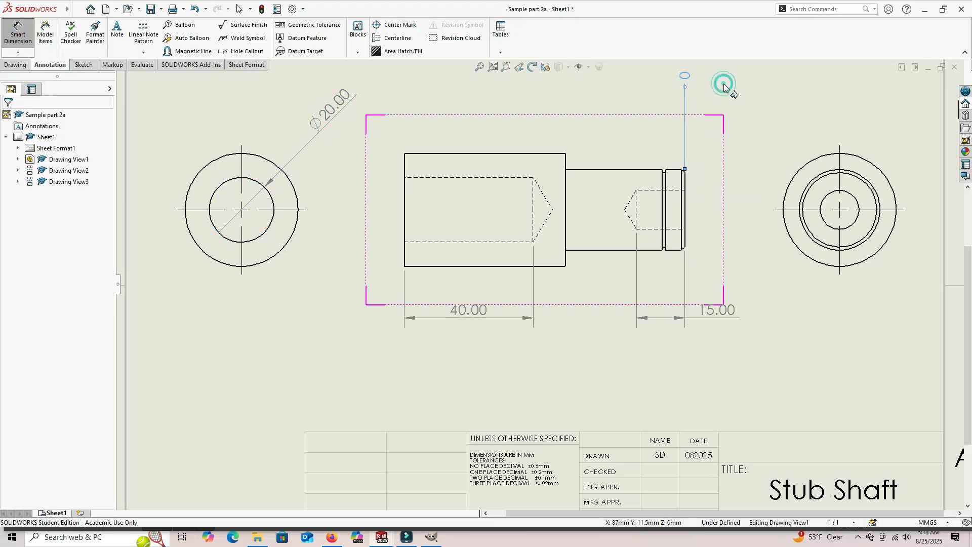
{"action": "left_click", "coordinate": [683, 171]}
{"action": "left_click", "coordinate": [664, 171]}
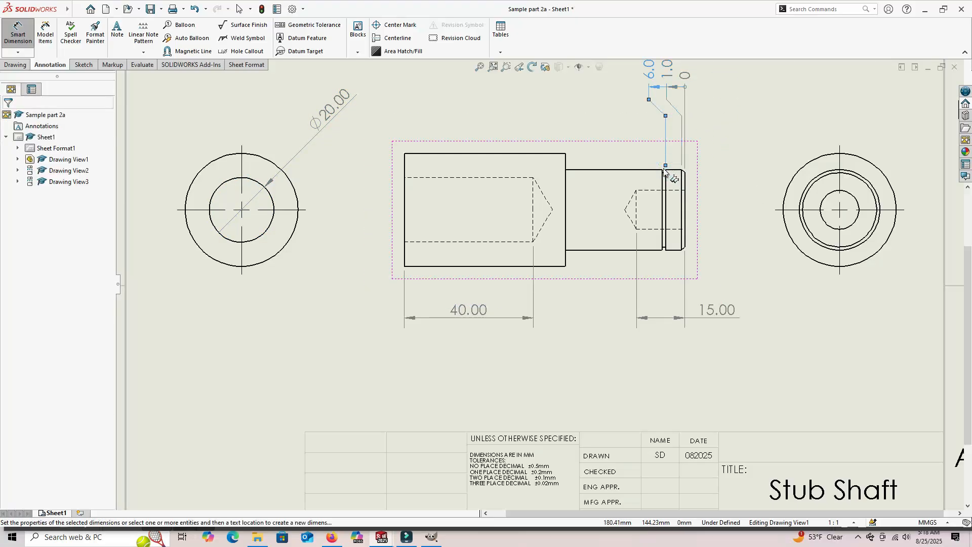
{"action": "left_click", "coordinate": [664, 170]}
{"action": "left_click", "coordinate": [566, 150]}
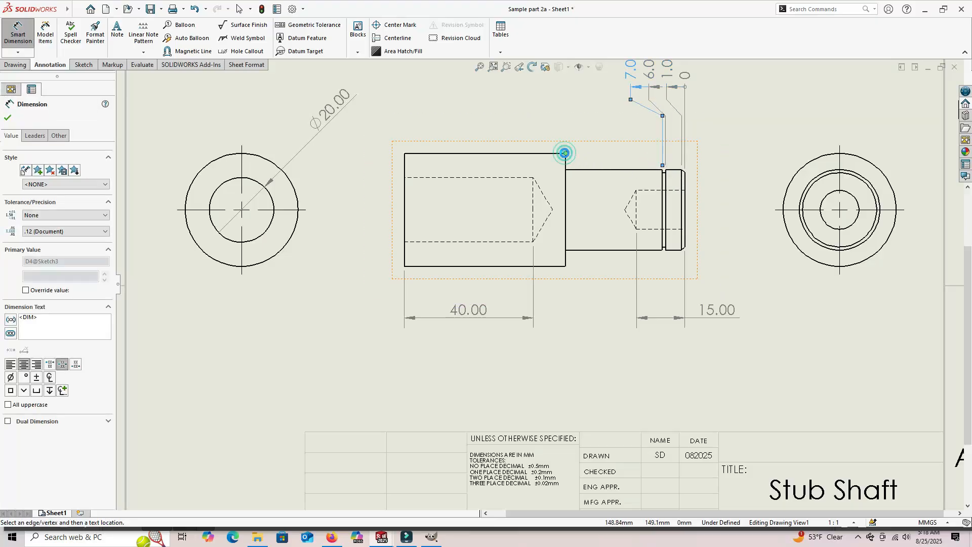
{"action": "left_click", "coordinate": [404, 152]}
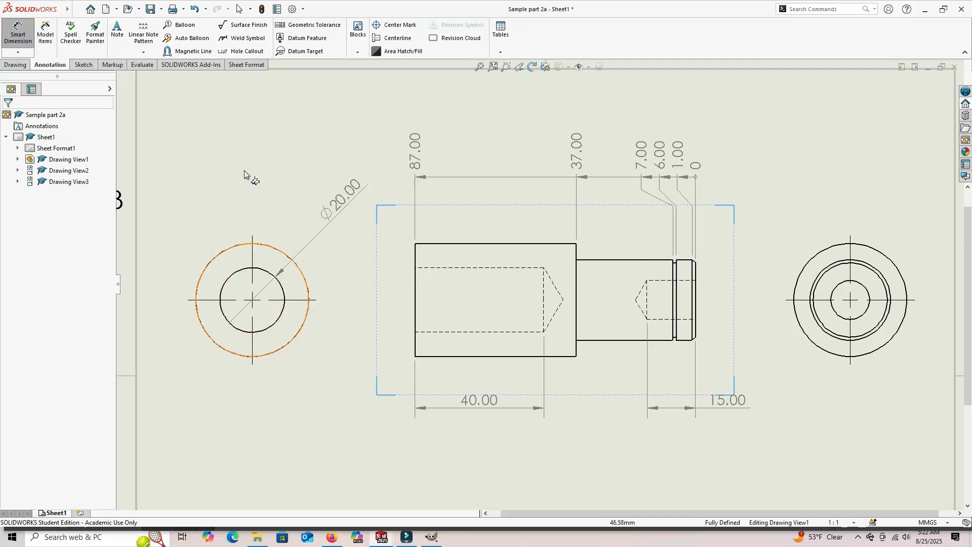
Set the primary dimension precision in the document properties to three decimals (.123).
{"action": "left_click", "coordinate": [293, 10]}
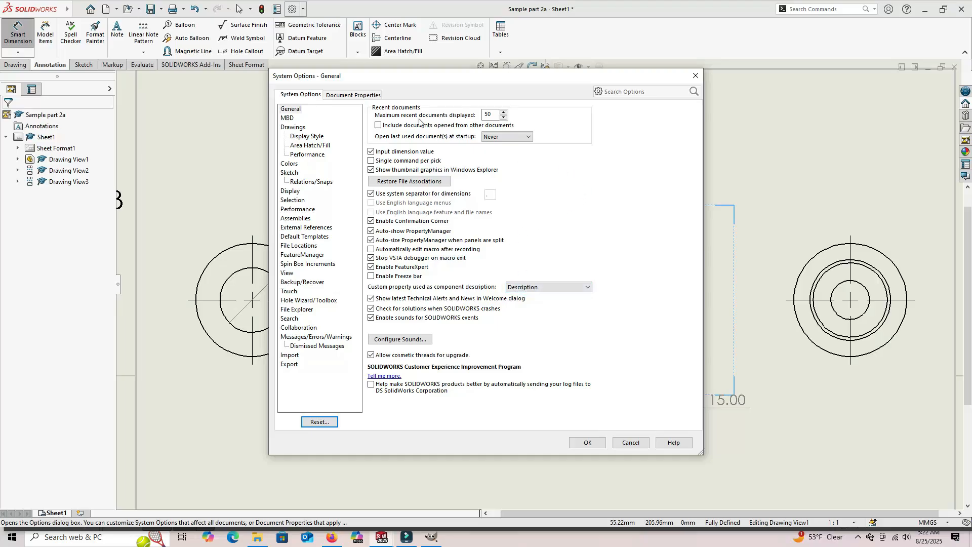
{"action": "left_click", "coordinate": [359, 97]}
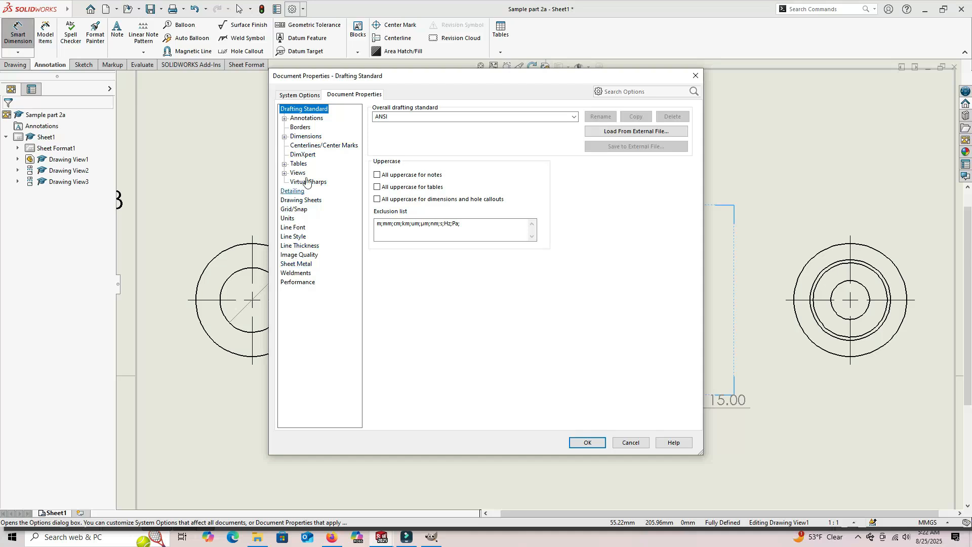
{"action": "left_click", "coordinate": [305, 137]}
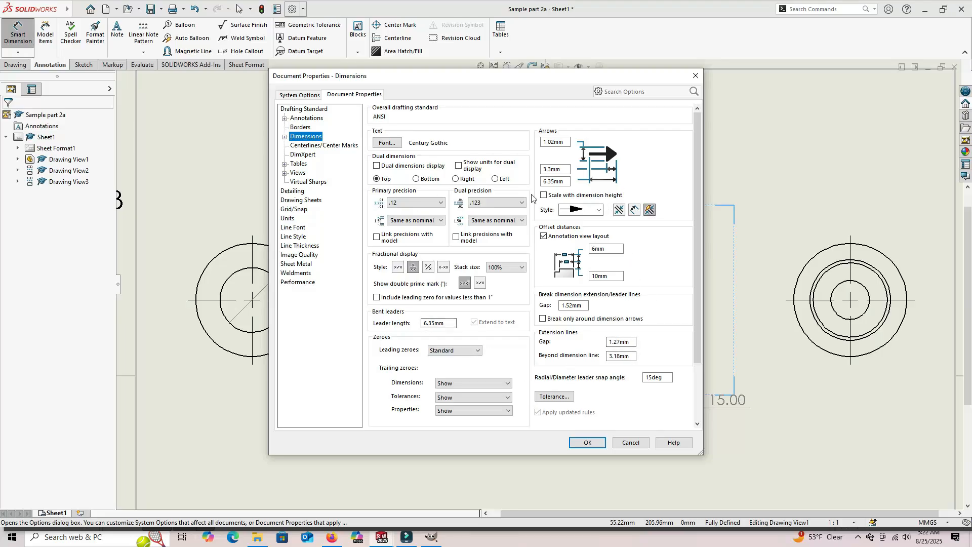
{"action": "left_click", "coordinate": [442, 203]}
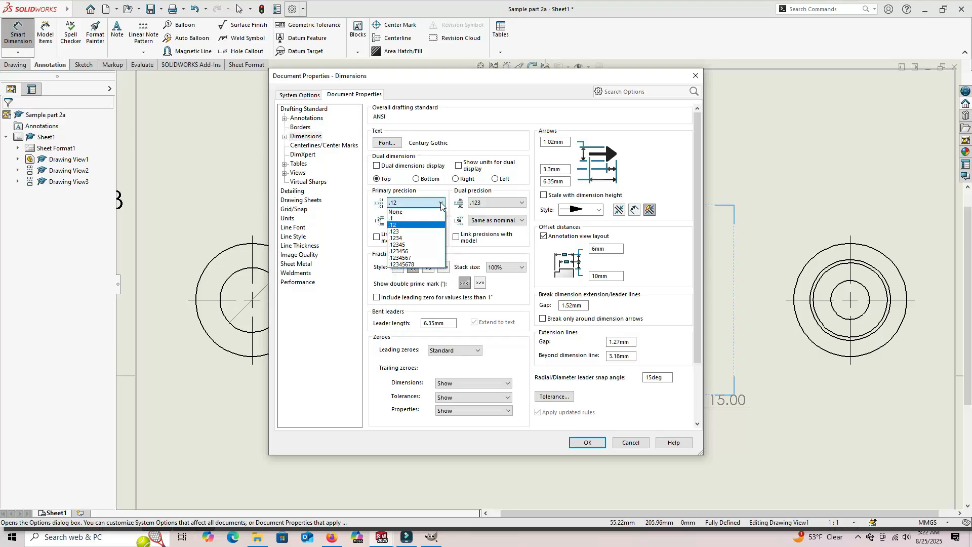
{"action": "left_click", "coordinate": [410, 232]}
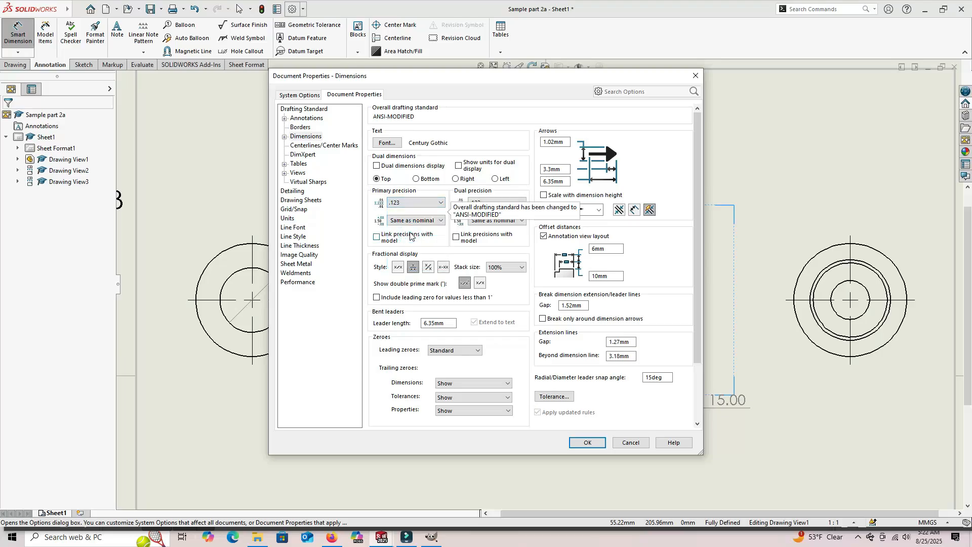
{"action": "left_click", "coordinate": [571, 441]}
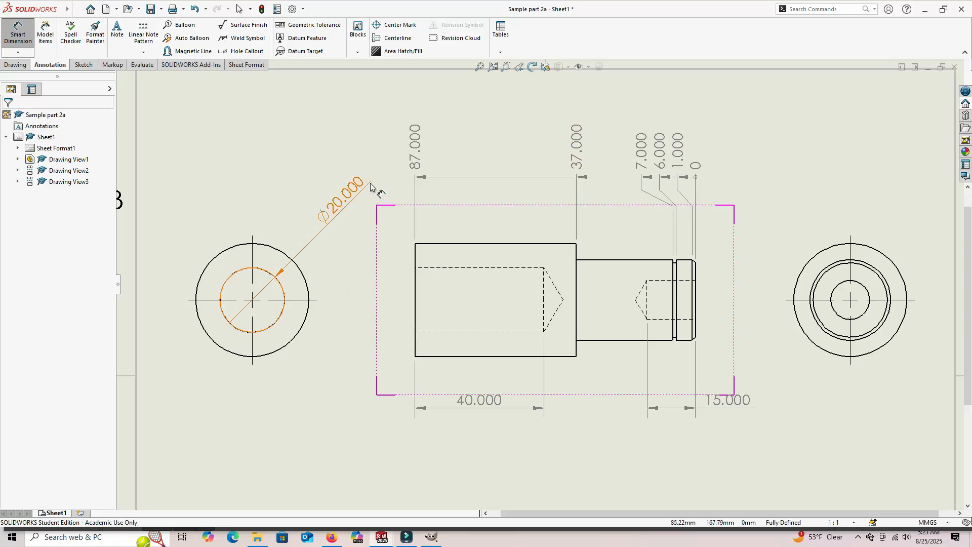
Return the document's primary dimension precision to two decimals (.12).
{"action": "left_click", "coordinate": [292, 9]}
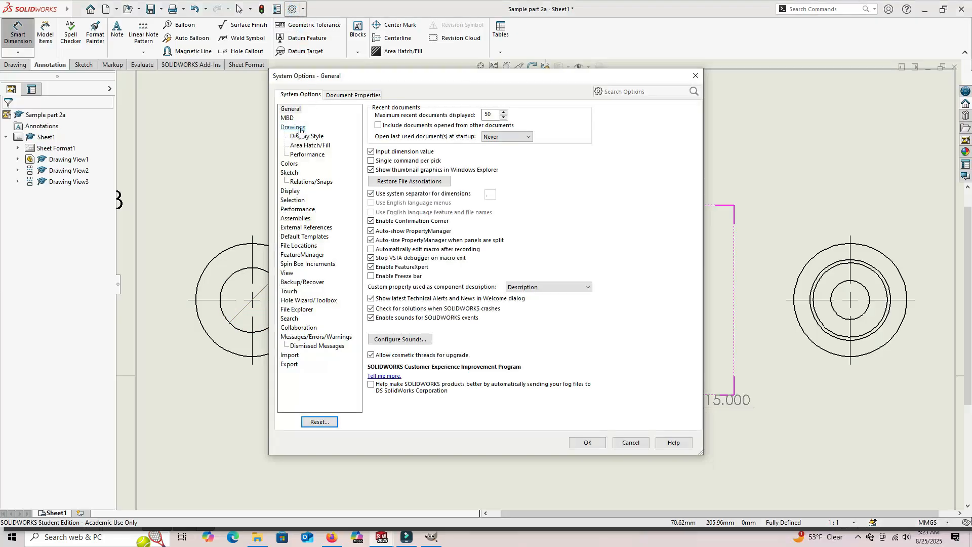
{"action": "left_click", "coordinate": [345, 96]}
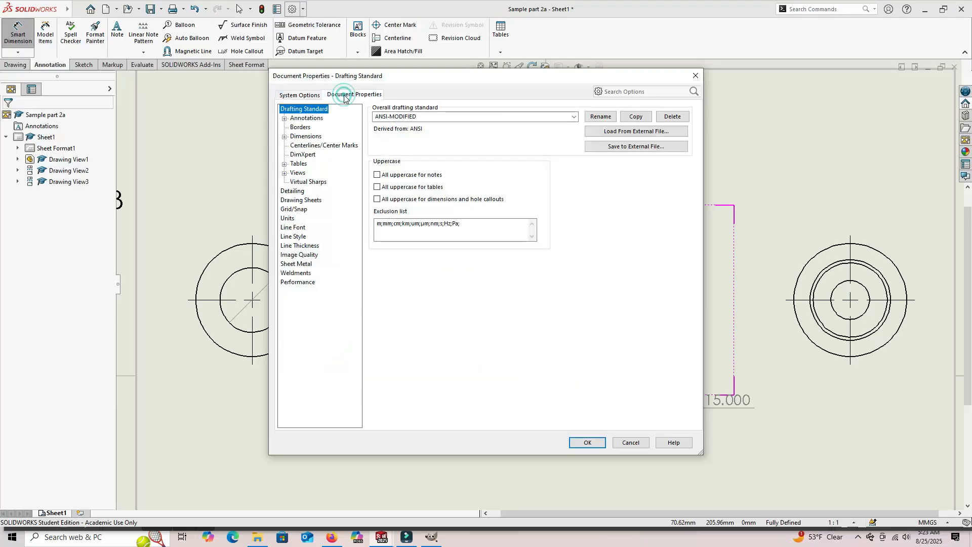
{"action": "left_click", "coordinate": [306, 137]}
{"action": "left_click", "coordinate": [415, 203]}
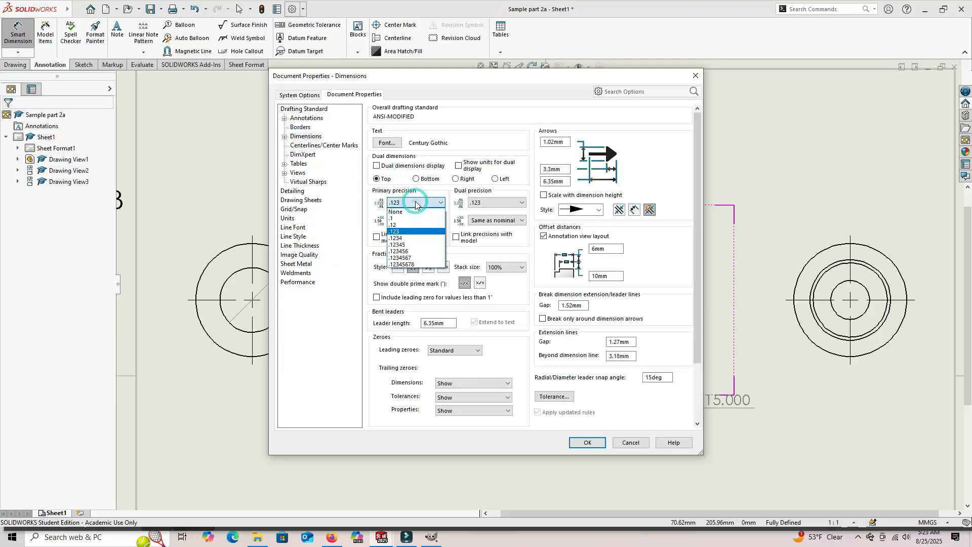
{"action": "left_click", "coordinate": [400, 225]}
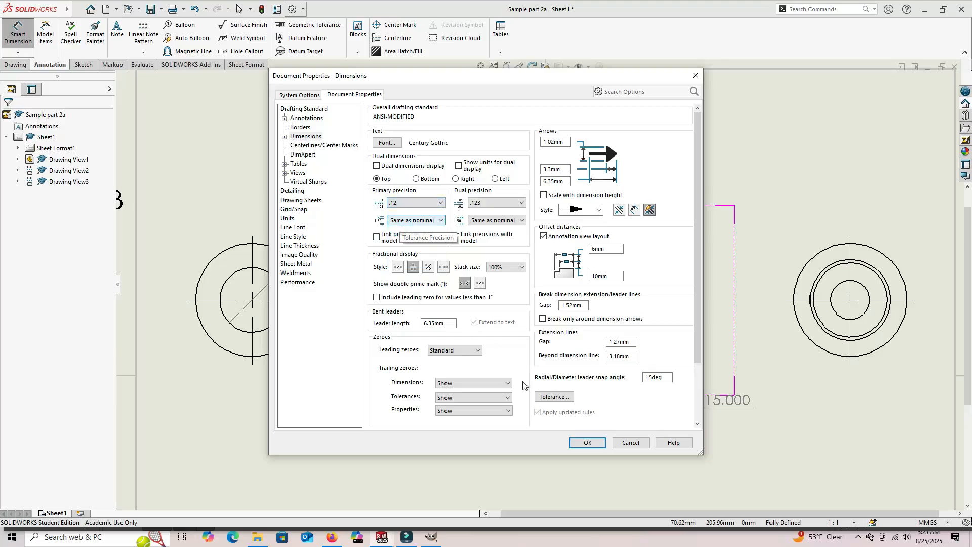
{"action": "left_click", "coordinate": [587, 443]}
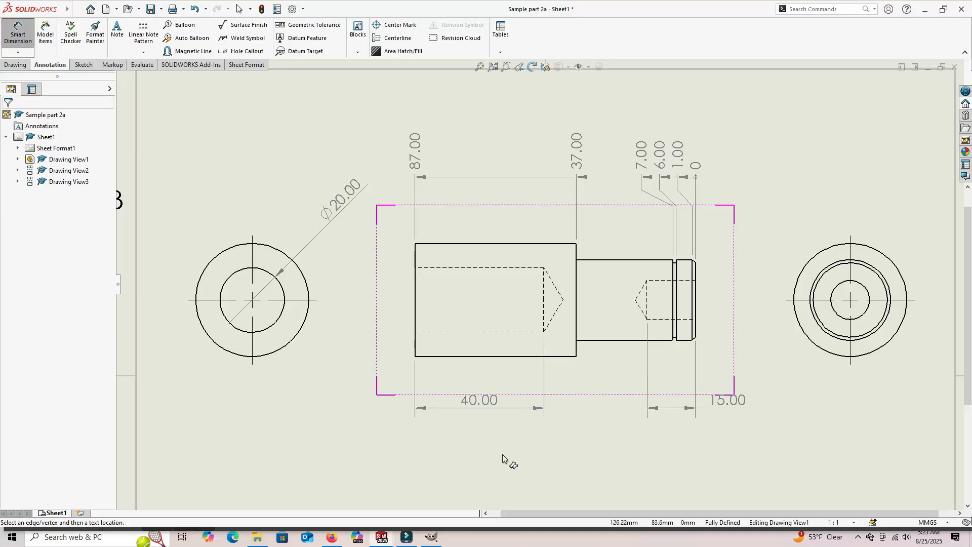
Set the precision of the larger bore's depth dimension to None.
{"action": "left_click", "coordinate": [495, 404]}
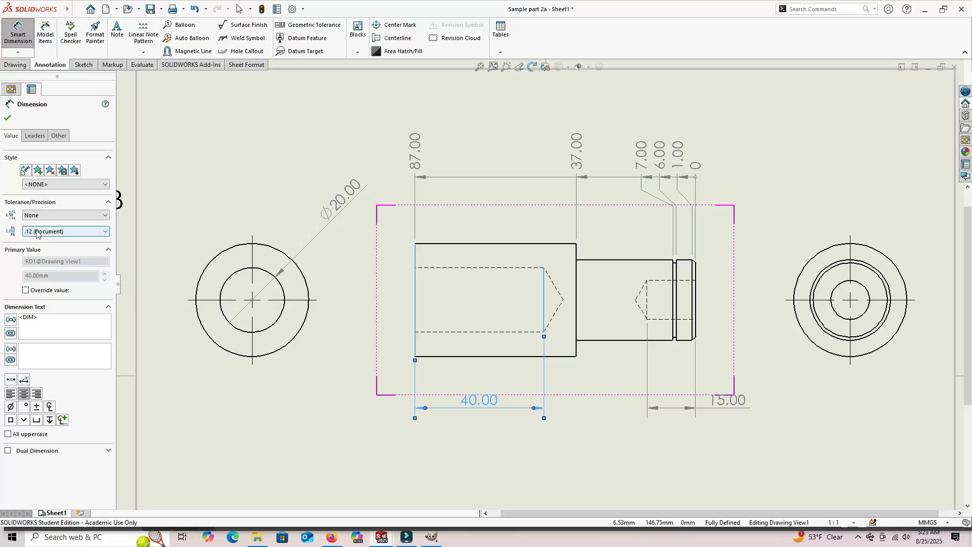
{"action": "left_click", "coordinate": [75, 234]}
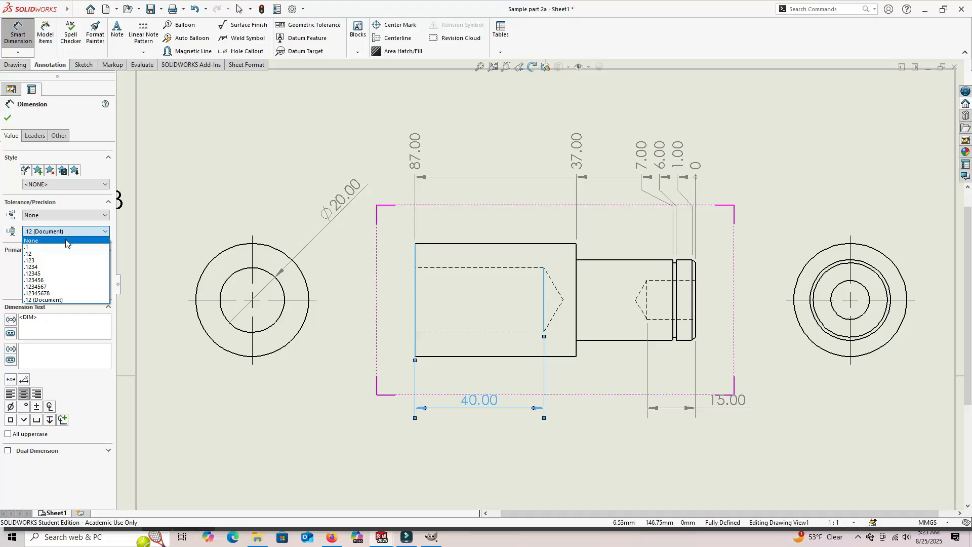
{"action": "left_click", "coordinate": [66, 241]}
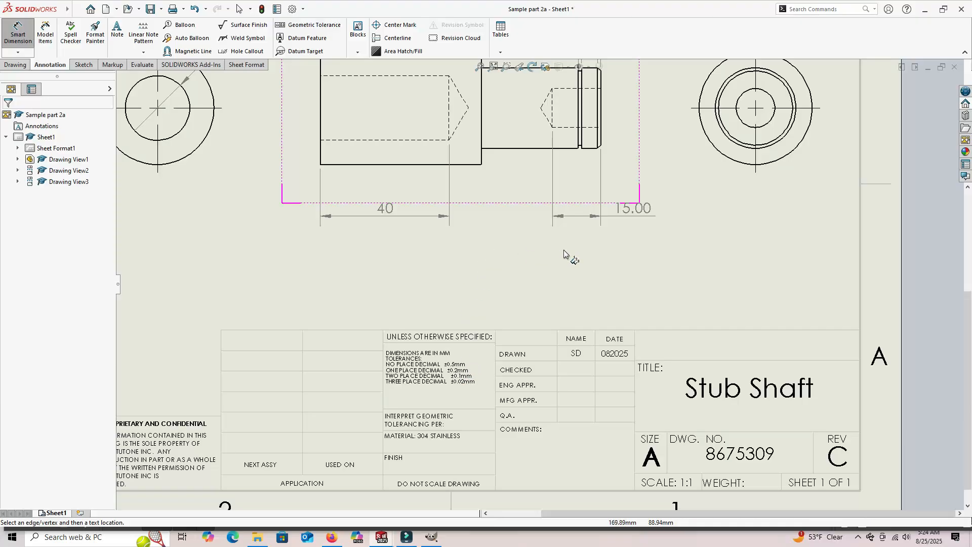
Set the precision of the smaller bore's depth dimension below the front view to None.
{"action": "left_click", "coordinate": [643, 217]}
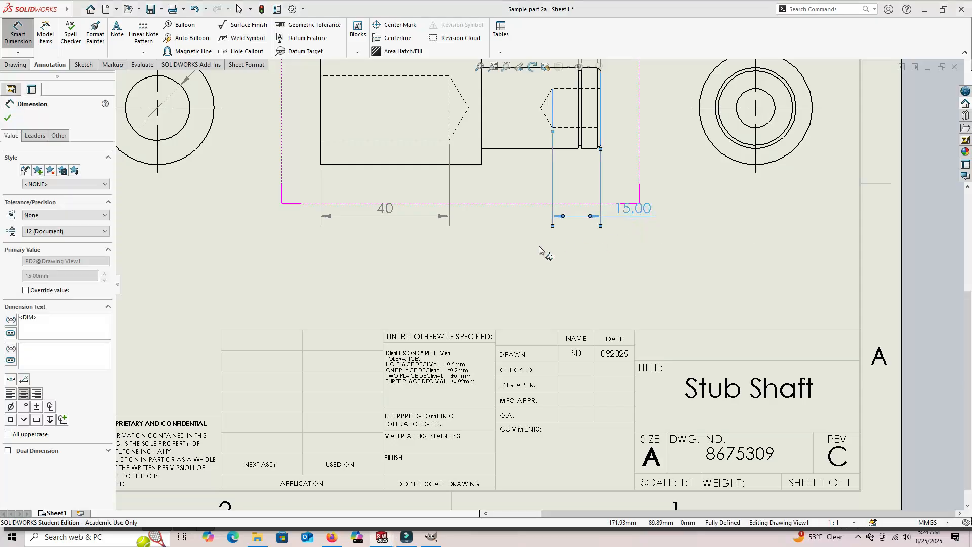
{"action": "left_click", "coordinate": [61, 231]}
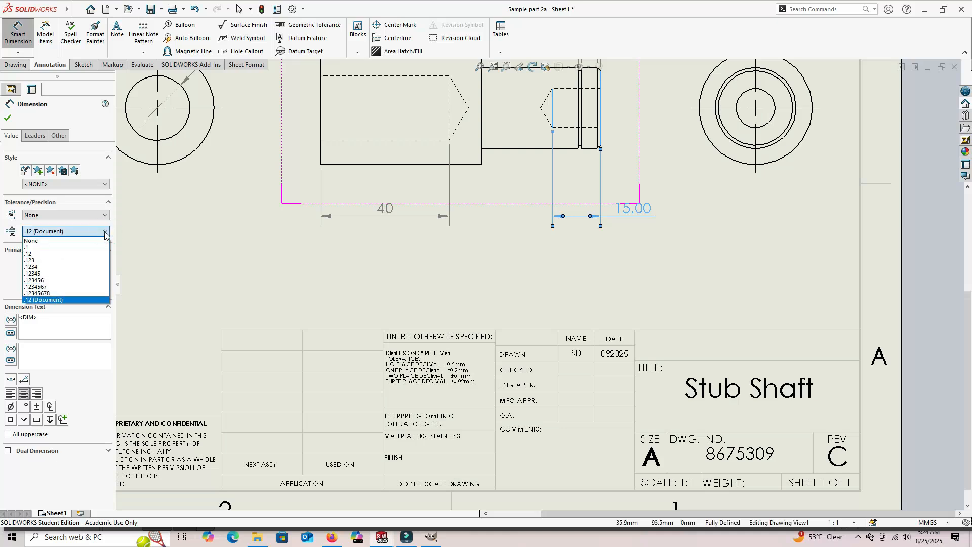
{"action": "left_click", "coordinate": [58, 248]}
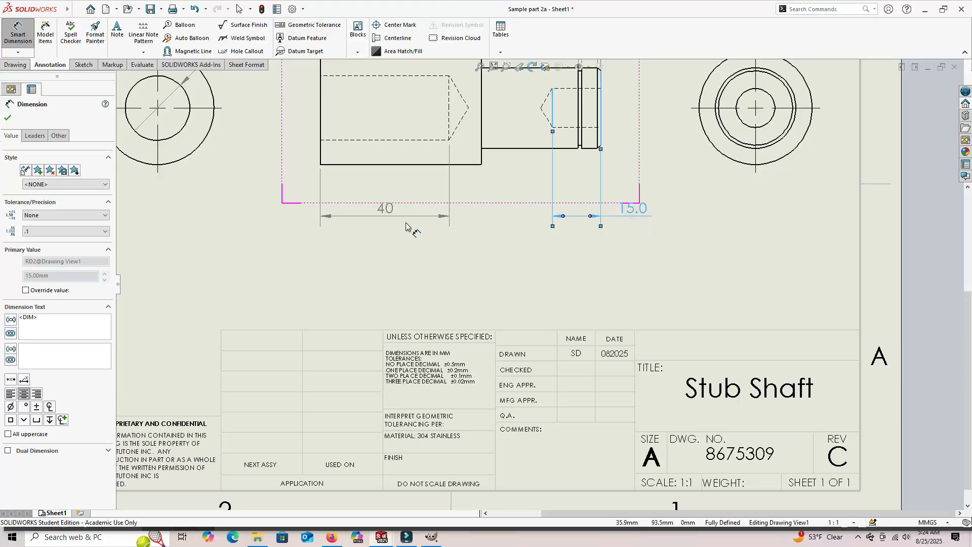
{"action": "left_click", "coordinate": [84, 233]}
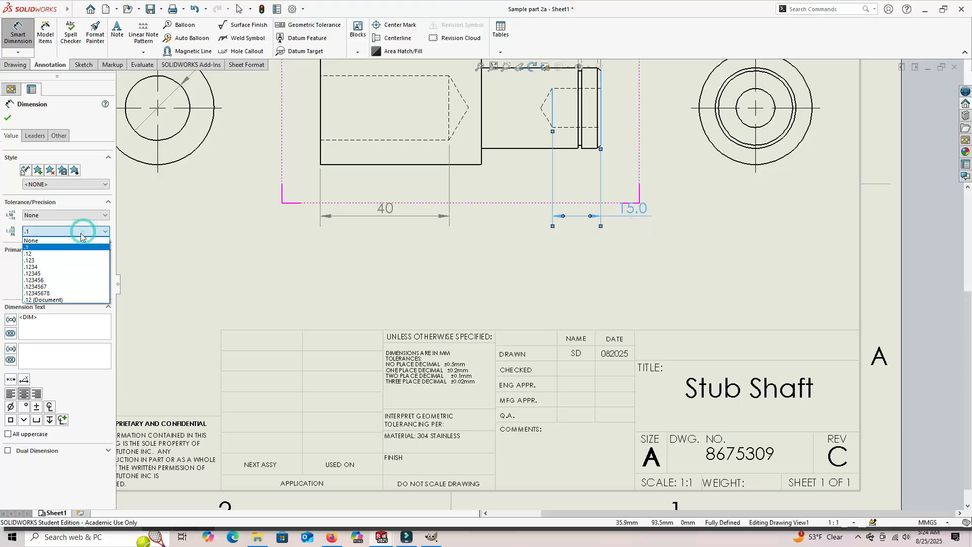
{"action": "left_click", "coordinate": [39, 242]}
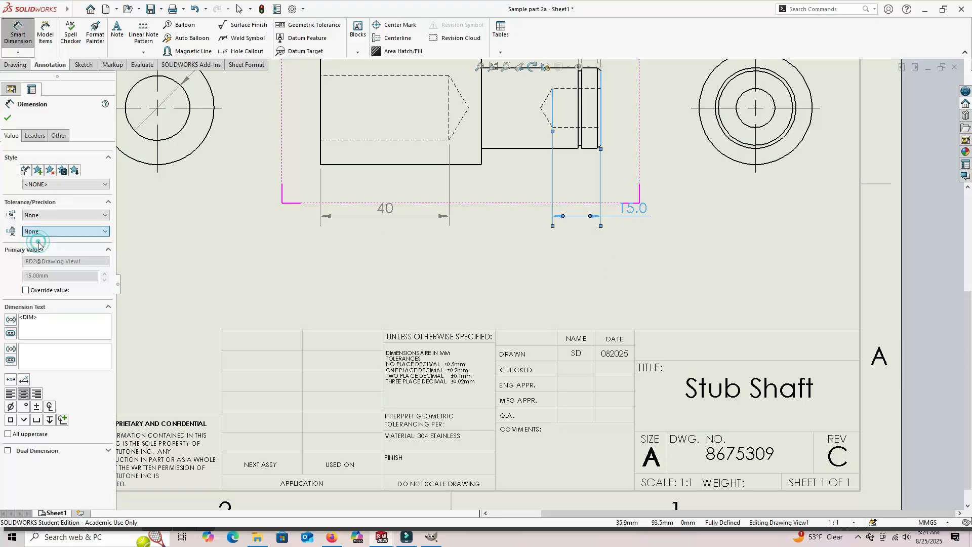
{"action": "left_click", "coordinate": [387, 262]}
{"action": "left_click_drag", "start_coordinate": [630, 190], "coordinate": [629, 209]}
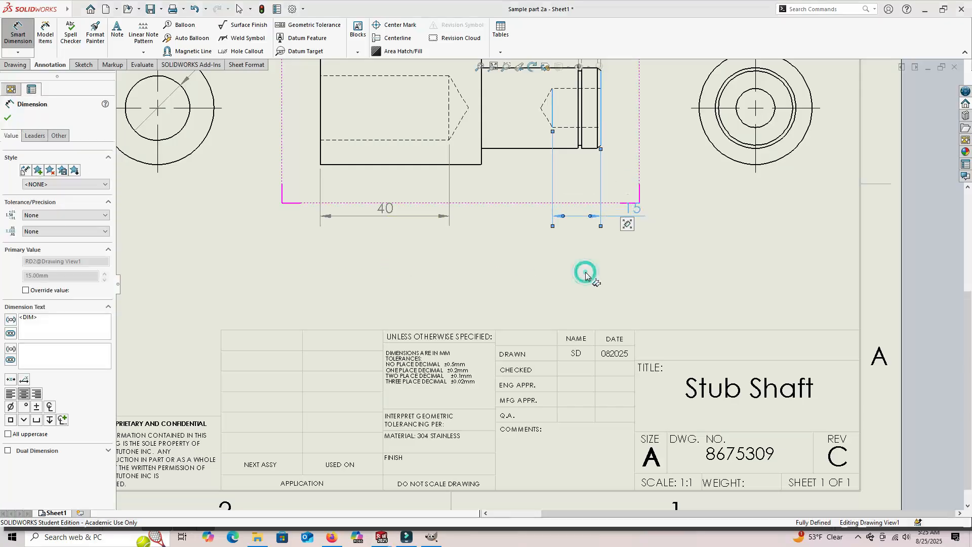
{"action": "left_click", "coordinate": [586, 274]}
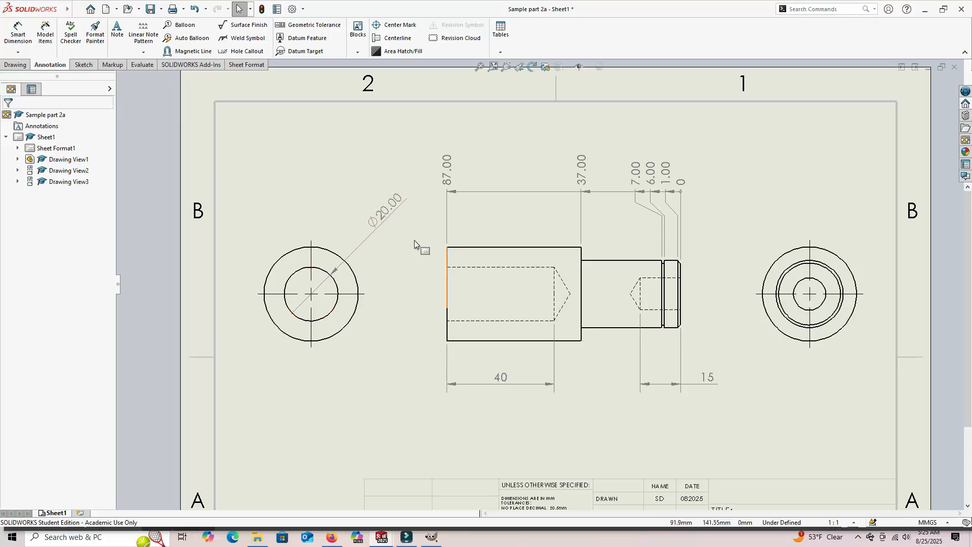
Set the precision of the larger bore's diameter dimension in the left end view to one decimal (.1).
{"action": "left_click", "coordinate": [384, 218]}
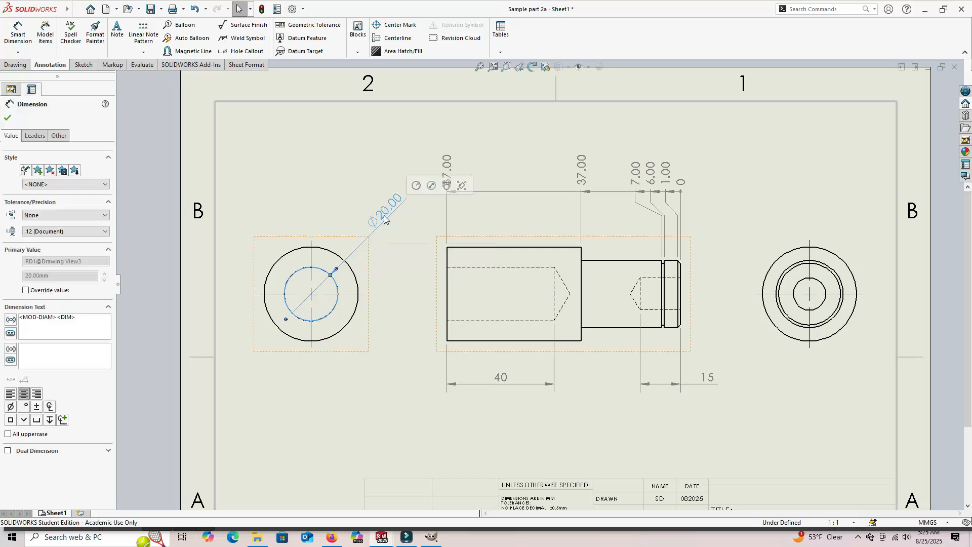
{"action": "left_click", "coordinate": [62, 231]}
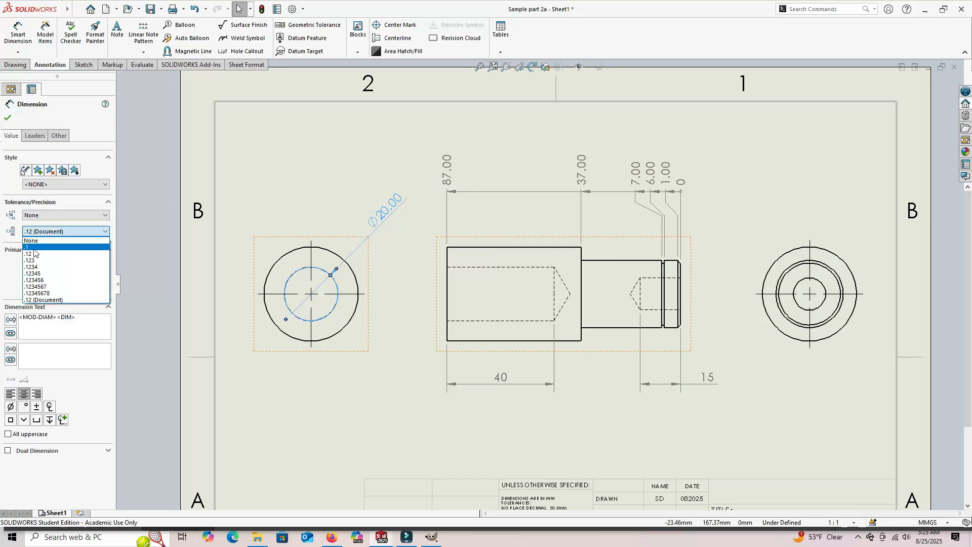
{"action": "left_click", "coordinate": [31, 247]}
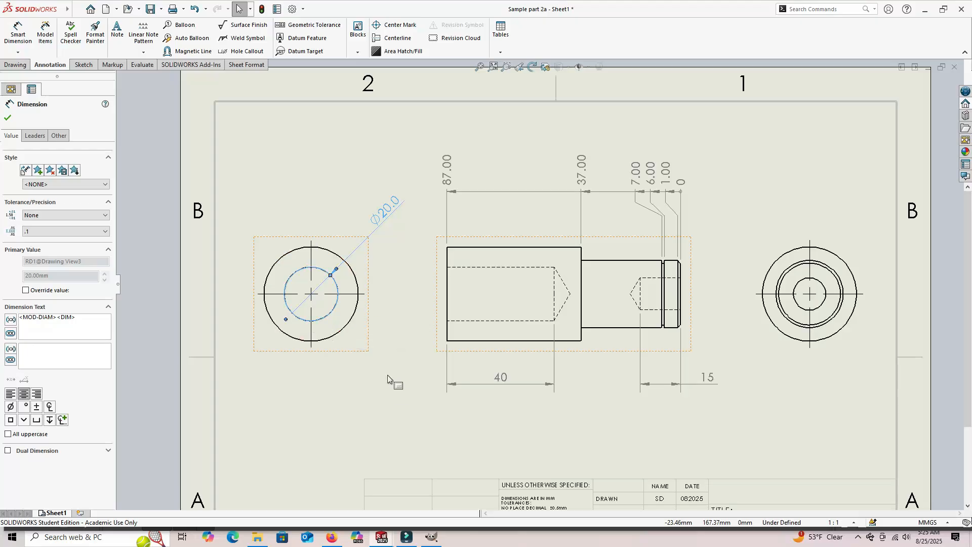
Set the precision of the overall length ordinate dimension at the shaft's left end to None.
{"action": "middle_click_drag", "start_coordinate": [389, 380], "coordinate": [364, 264]}
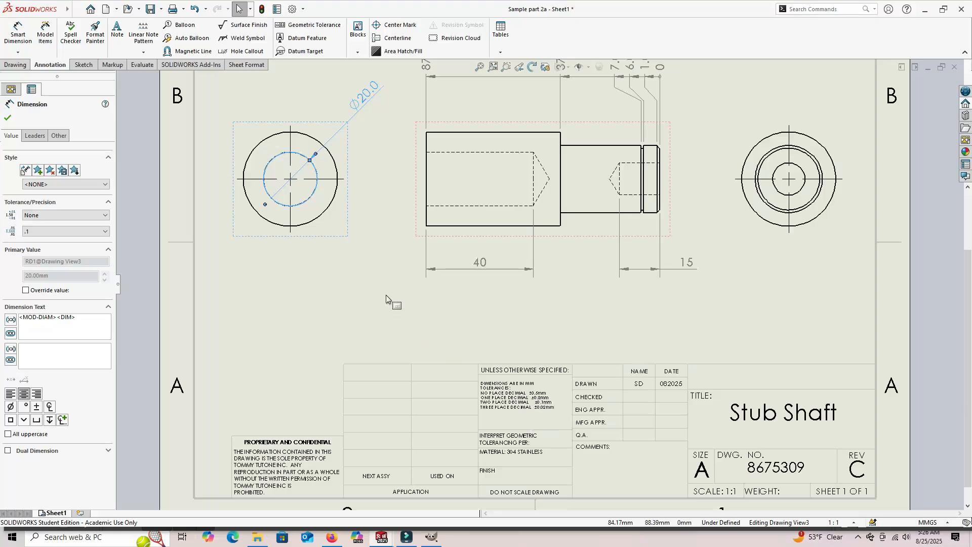
{"action": "middle_click_drag", "start_coordinate": [384, 187], "coordinate": [371, 296]}
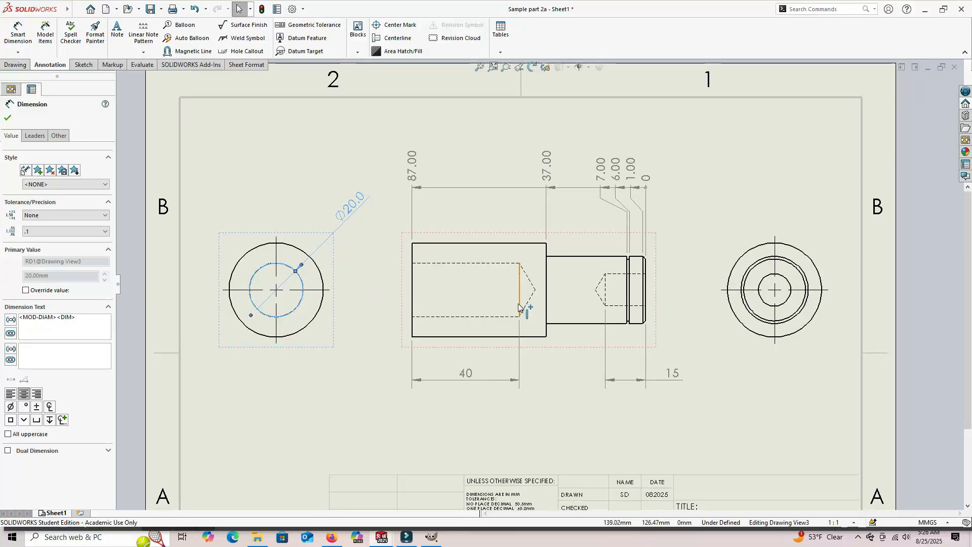
{"action": "middle_click_drag", "start_coordinate": [553, 246], "coordinate": [437, 269]}
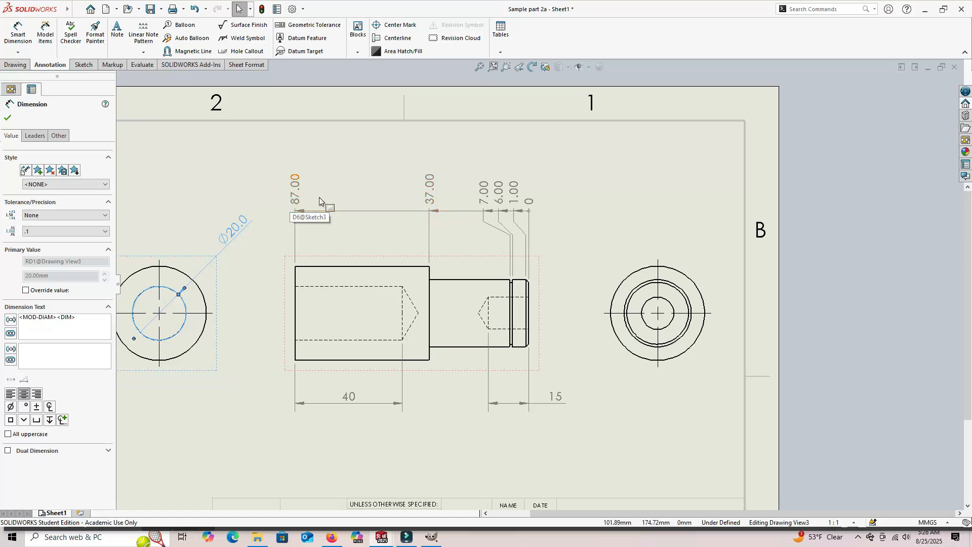
{"action": "left_click", "coordinate": [295, 182]}
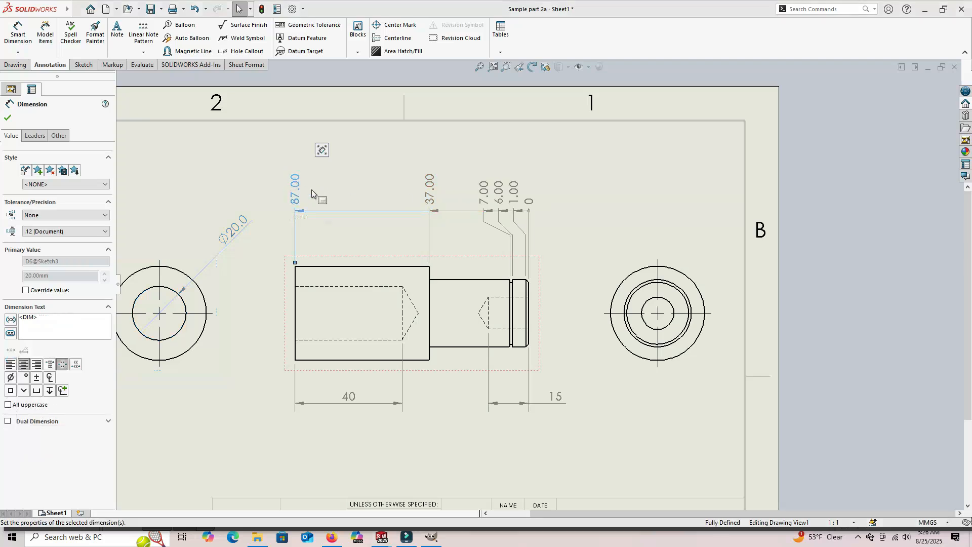
{"action": "left_click", "coordinate": [69, 230]}
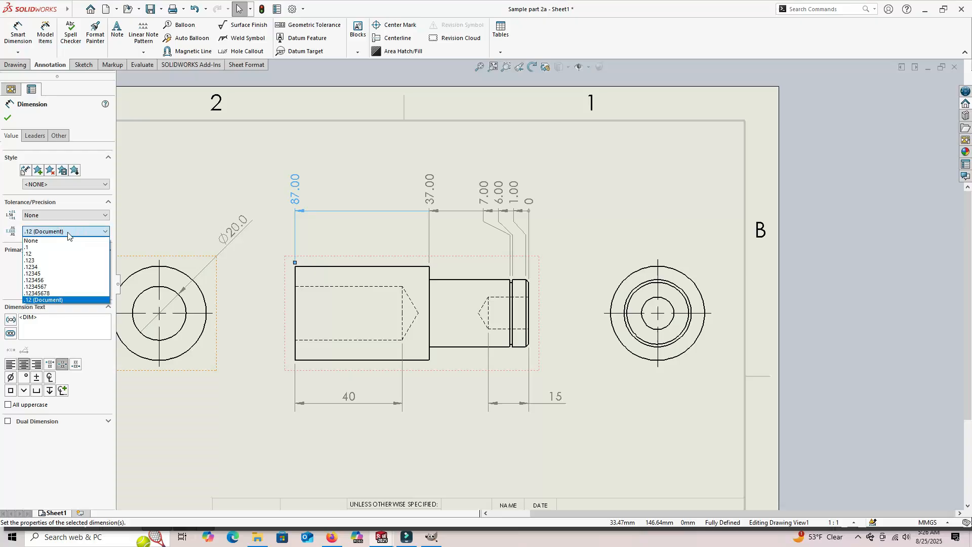
{"action": "left_click", "coordinate": [37, 241]}
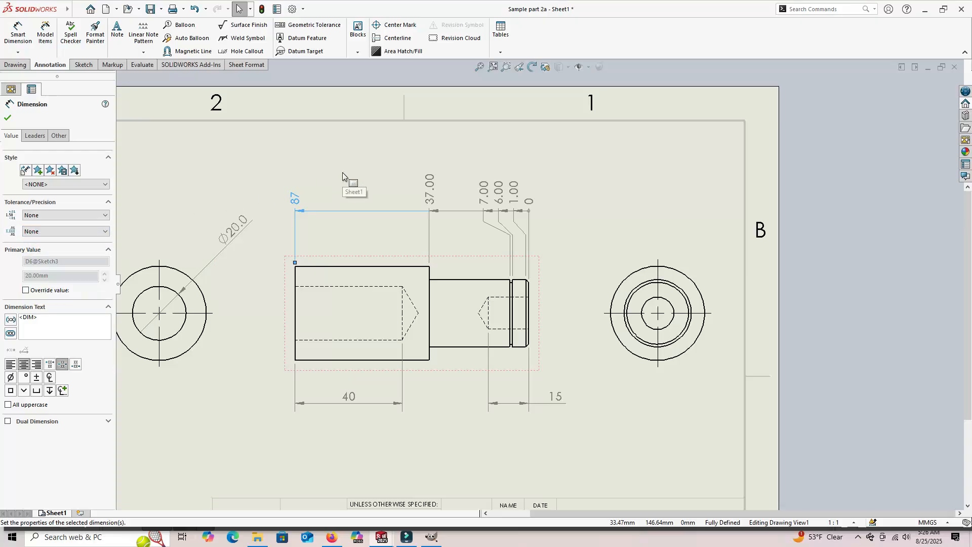
Give the shoulder's ordinate dimension a Bilateral tolerance with a maximum variation of 0.20 mm and a minimum of 0.00 mm.
{"action": "left_click", "coordinate": [429, 191]}
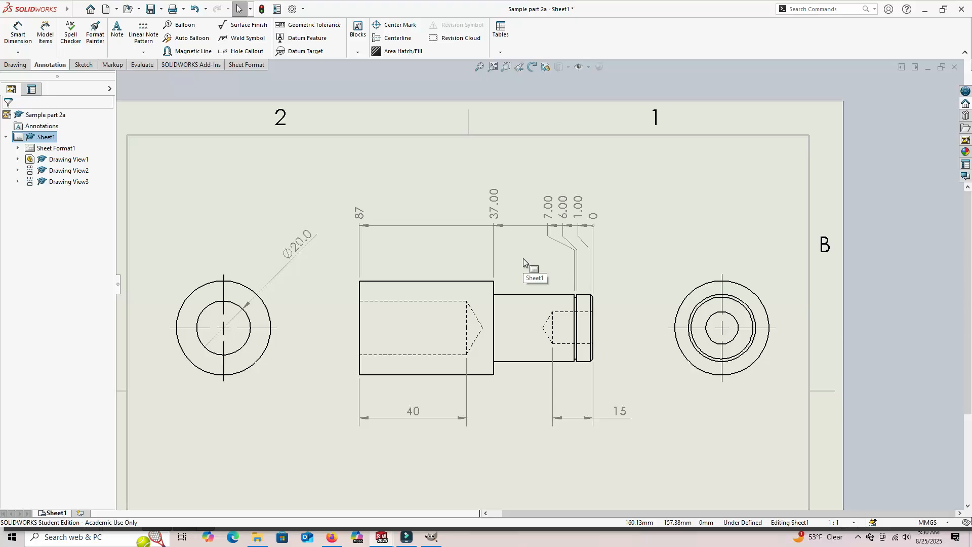
{"action": "left_click", "coordinate": [493, 205]}
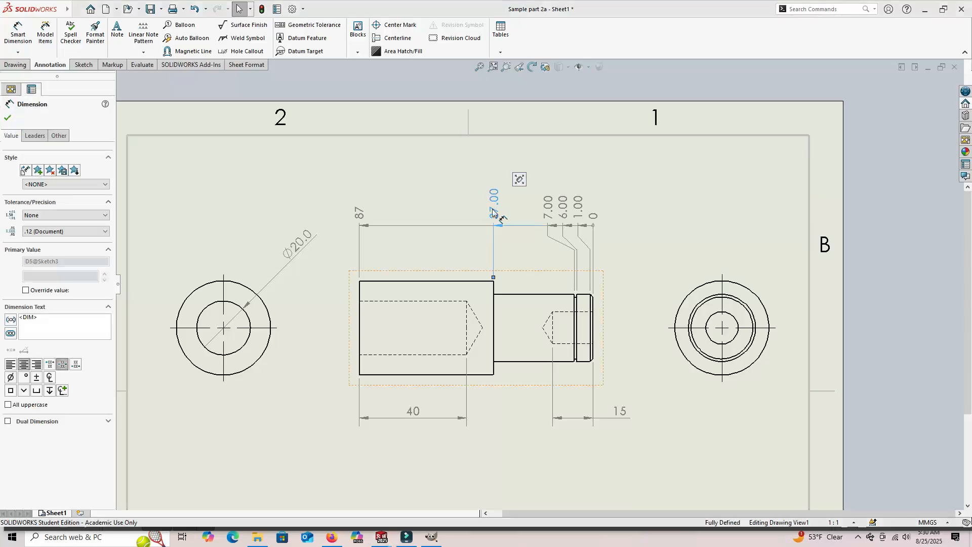
{"action": "left_click", "coordinate": [69, 216]}
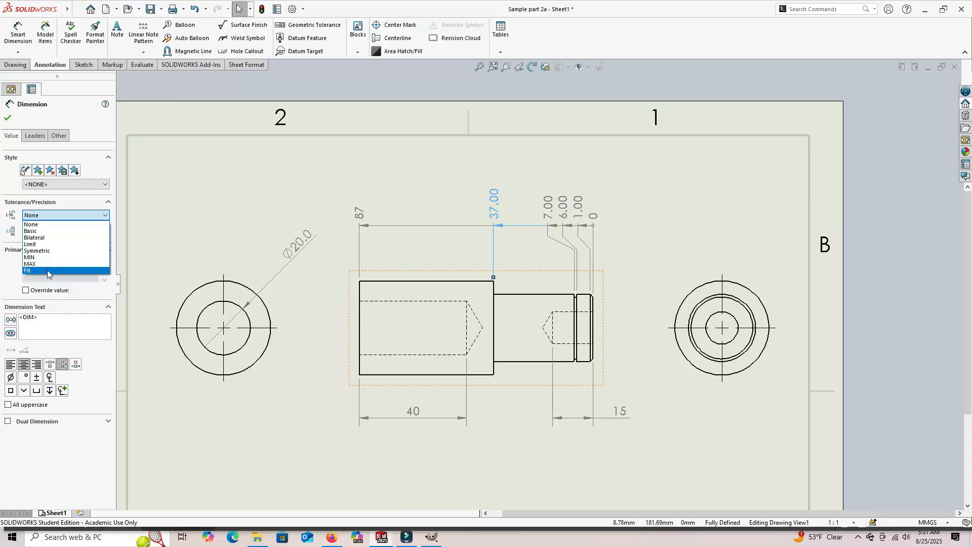
{"action": "left_click", "coordinate": [52, 239]}
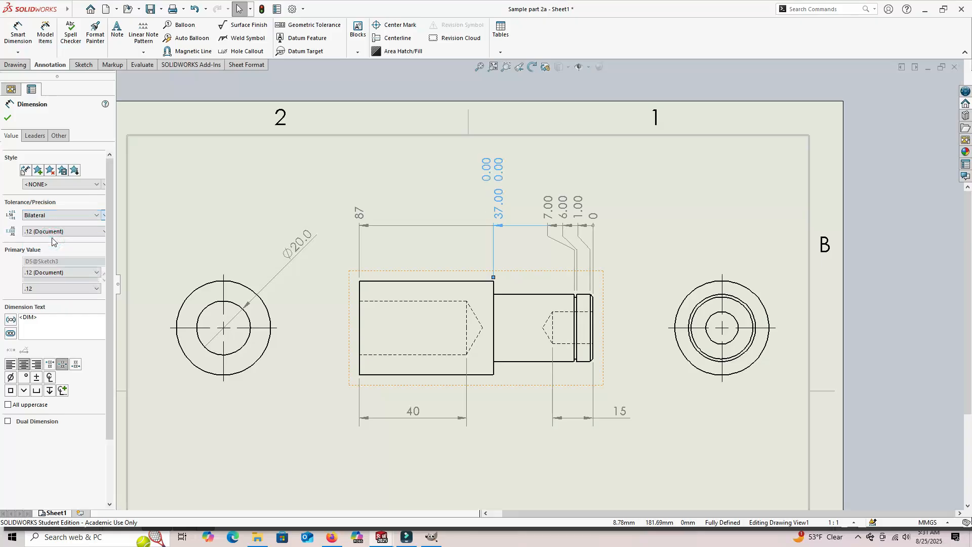
{"action": "left_click", "coordinate": [25, 246]}
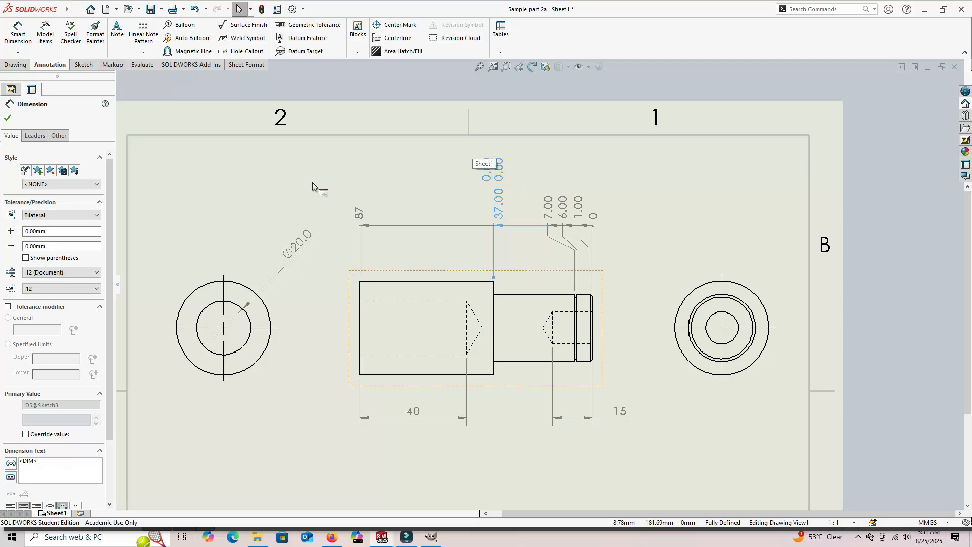
{"action": "left_click", "coordinate": [78, 232]}
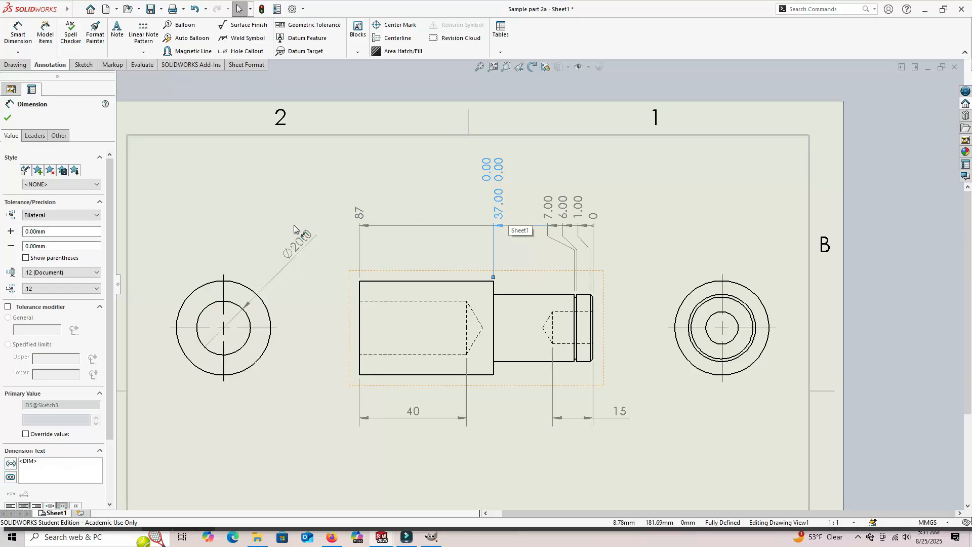
{"action": "left_click", "coordinate": [33, 232]}
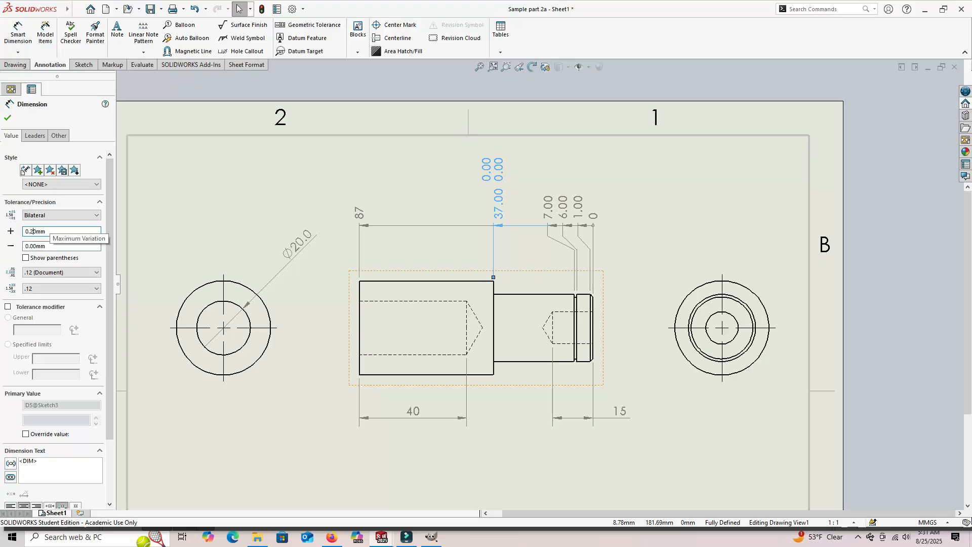
{"action": "left_click", "coordinate": [201, 209]}
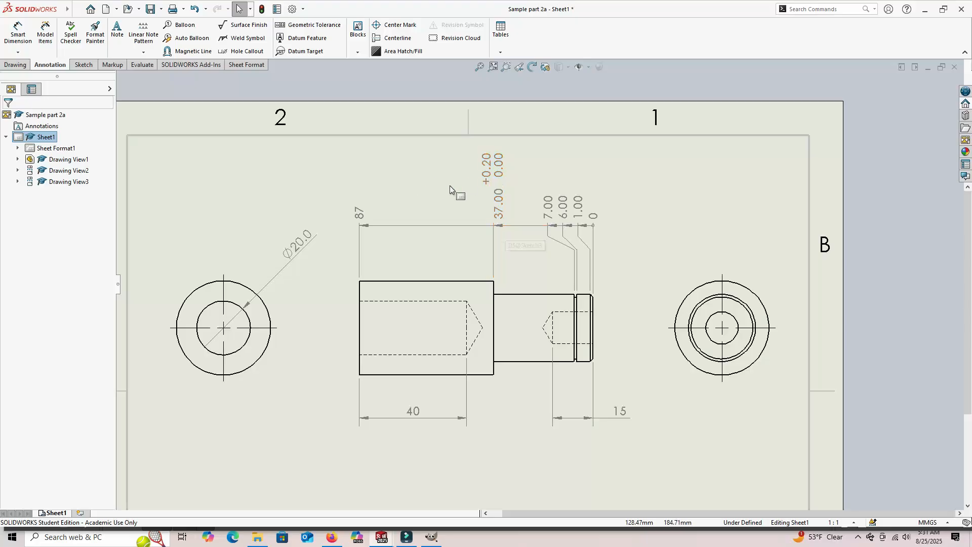
Change the tolerance type of the shoulder's ordinate dimension to Limit.
{"action": "left_click", "coordinate": [489, 185]}
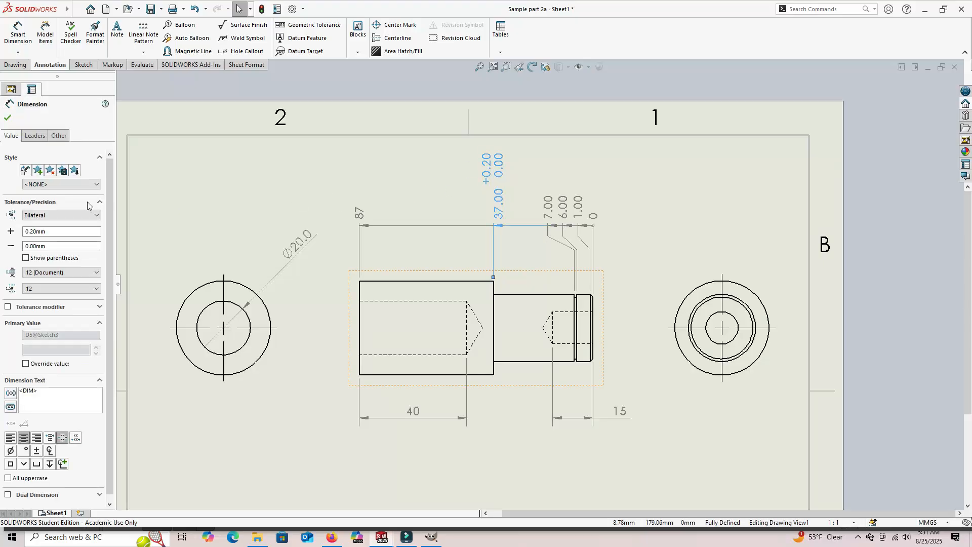
{"action": "left_click", "coordinate": [60, 217]}
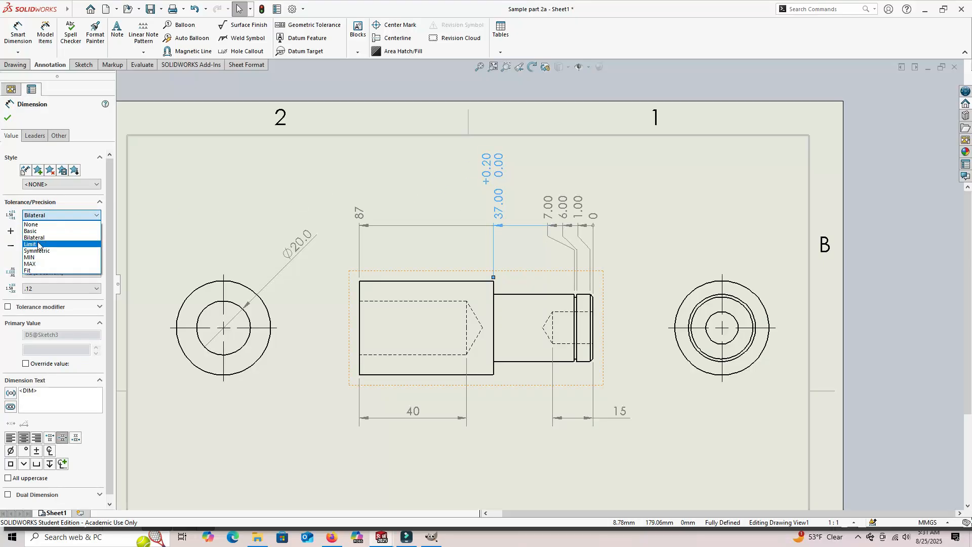
{"action": "left_click", "coordinate": [38, 246]}
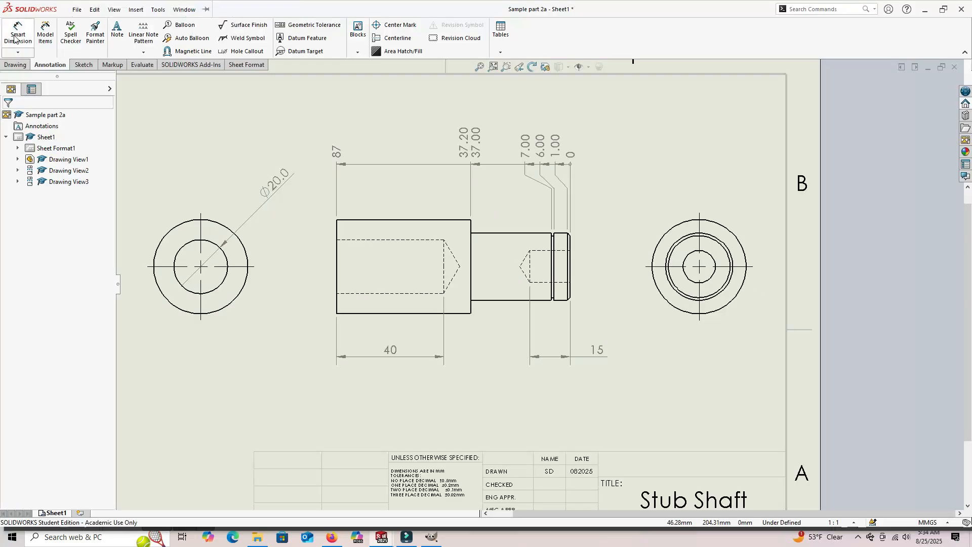
Dimension the outer diameter of the smaller shaft section in the right end view and set its precision to three decimals (.123).
{"action": "left_click", "coordinate": [16, 35]}
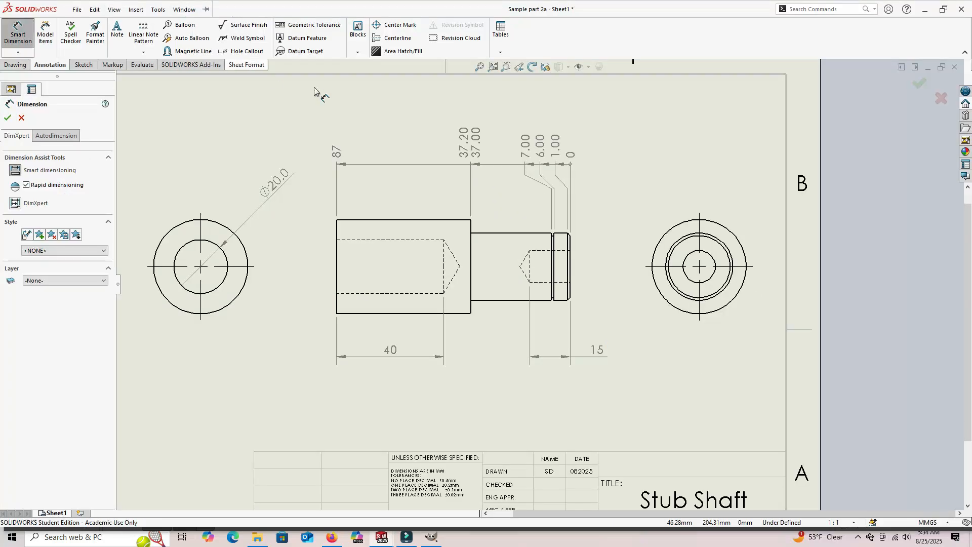
{"action": "left_click", "coordinate": [675, 244]}
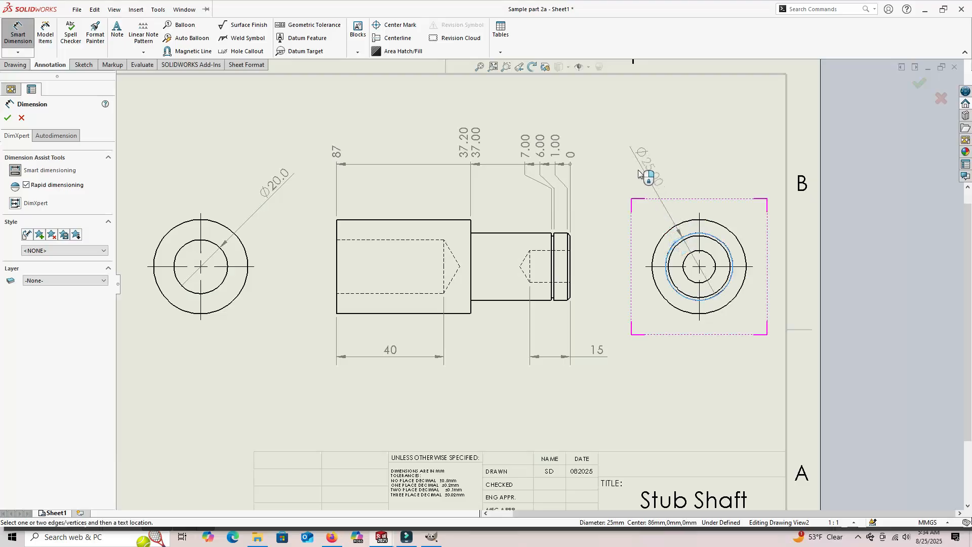
{"action": "left_click", "coordinate": [630, 156]}
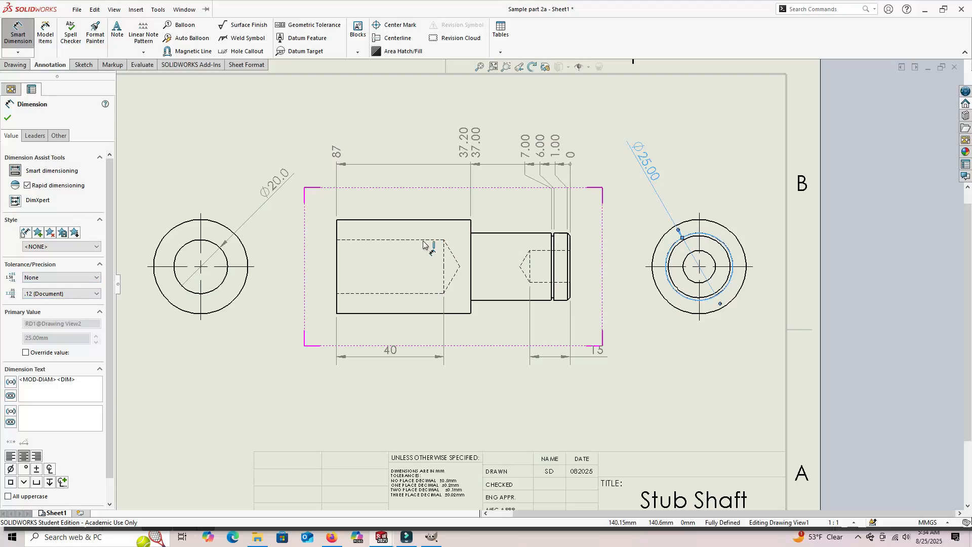
{"action": "left_click", "coordinate": [70, 294]}
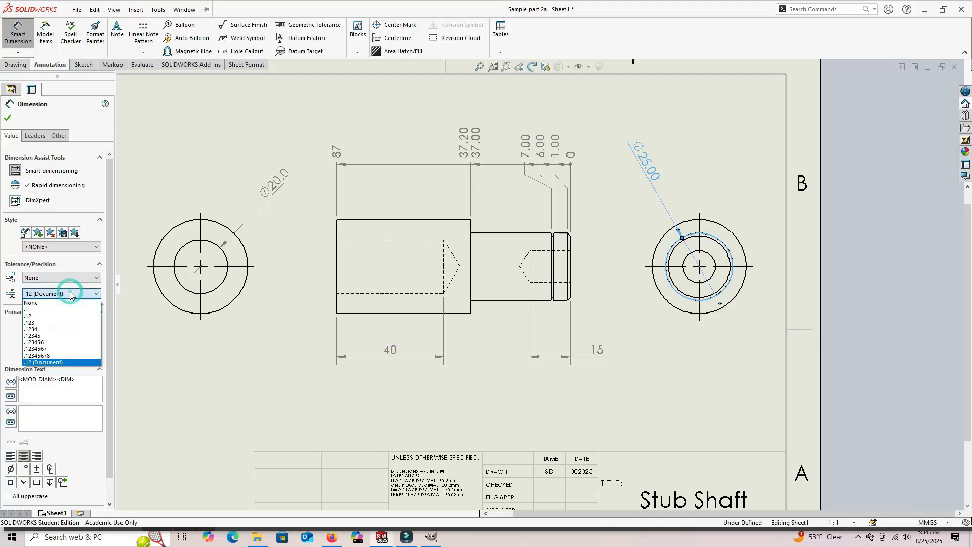
{"action": "left_click", "coordinate": [39, 320]}
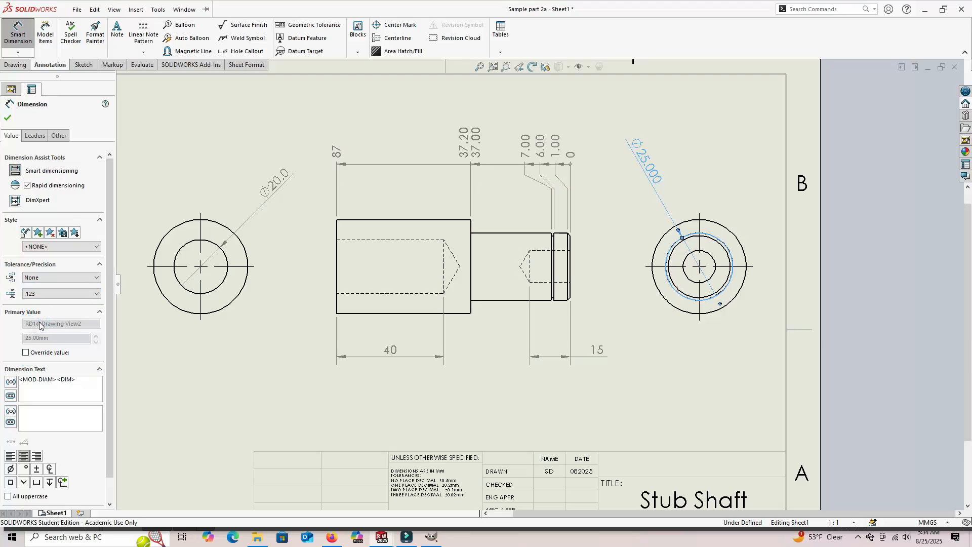
{"action": "middle_click_drag", "start_coordinate": [445, 427], "coordinate": [445, 335]}
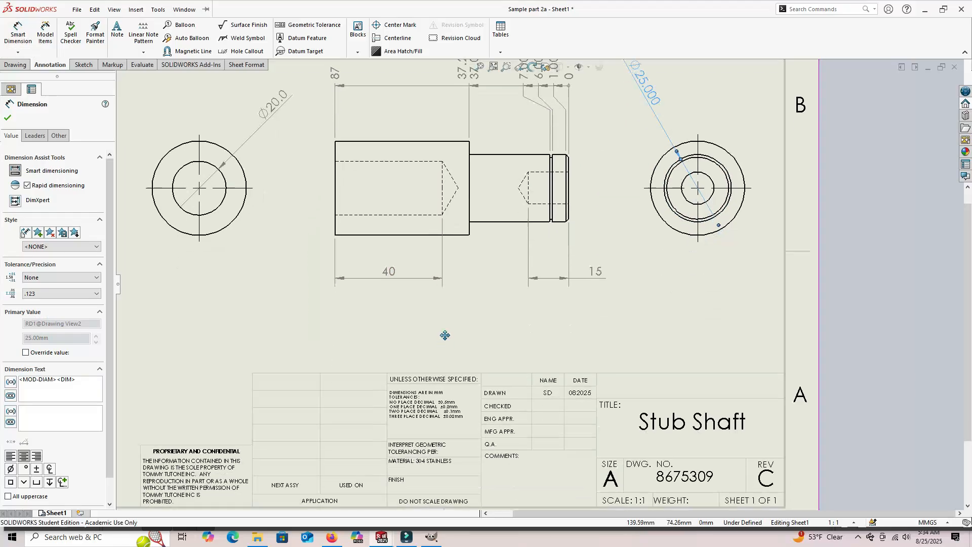
{"action": "scroll", "coordinate": [471, 375], "scroll_direction": "down", "scroll_amount": 5}
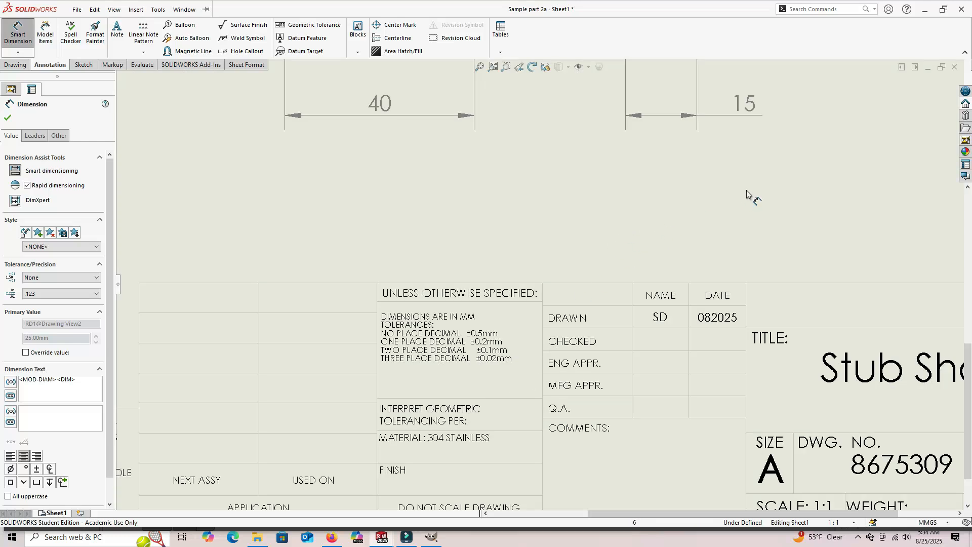
{"action": "mouse_move", "coordinate": [795, 170]}
{"action": "middle_mouse_down"}
{"action": "mouse_move", "coordinate": [738, 264]}
{"action": "mouse_move", "coordinate": [697, 376]}
{"action": "middle_mouse_up"}
{"action": "middle_click_drag", "start_coordinate": [691, 223], "coordinate": [701, 399]}
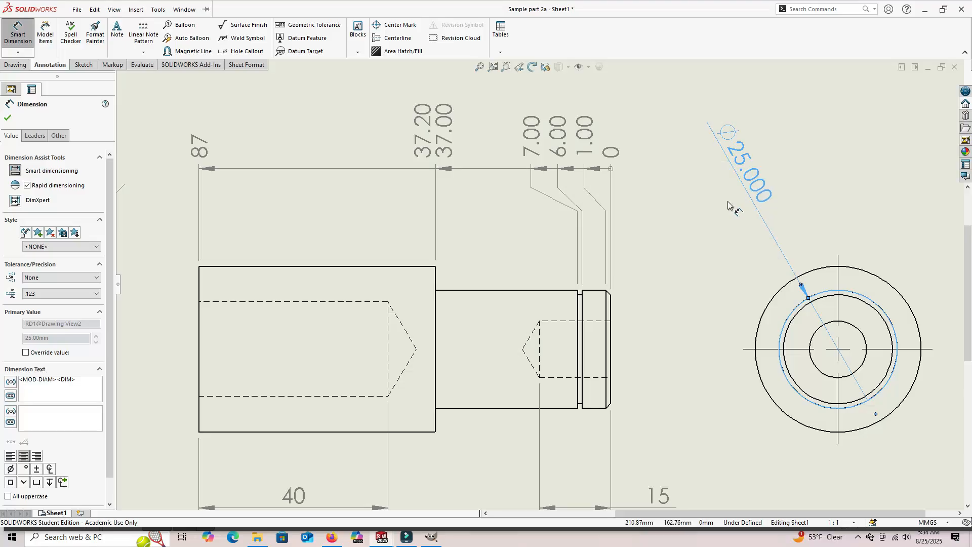
Give the smaller shaft section's diameter dimension a Bilateral tolerance with a maximum variation of 0.00 mm and a minimum of -0.02 mm.
{"action": "left_click", "coordinate": [48, 279]}
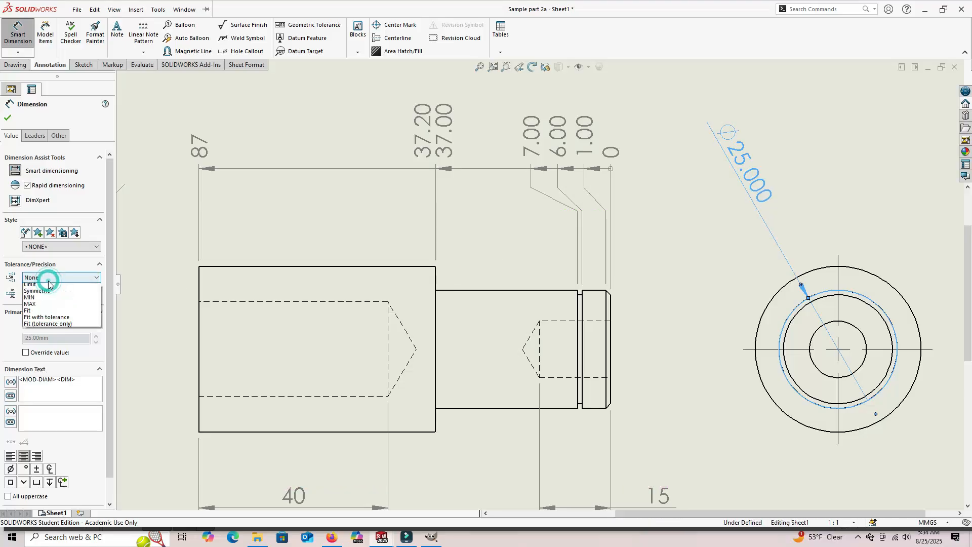
{"action": "left_click", "coordinate": [36, 299]}
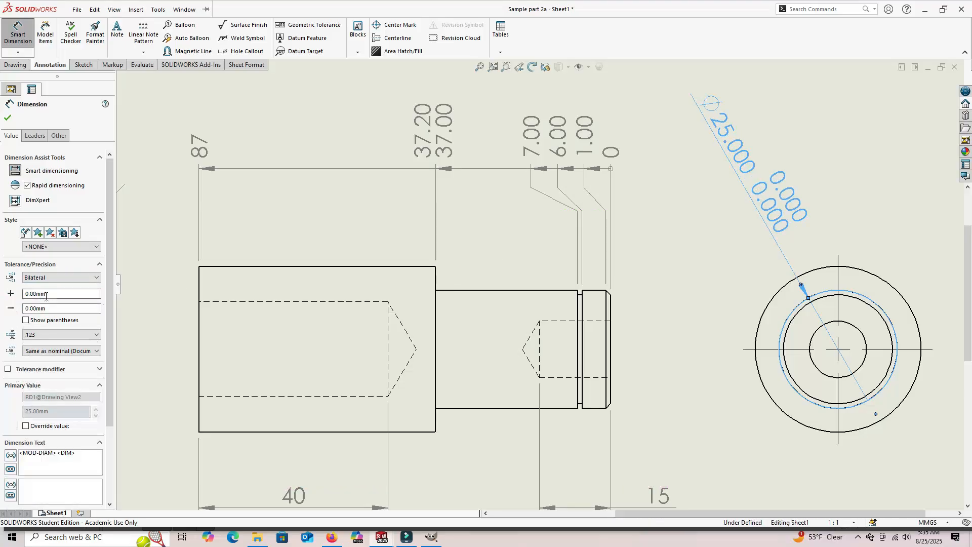
{"action": "left_click", "coordinate": [39, 309]}
{"action": "left_click", "coordinate": [34, 310]}
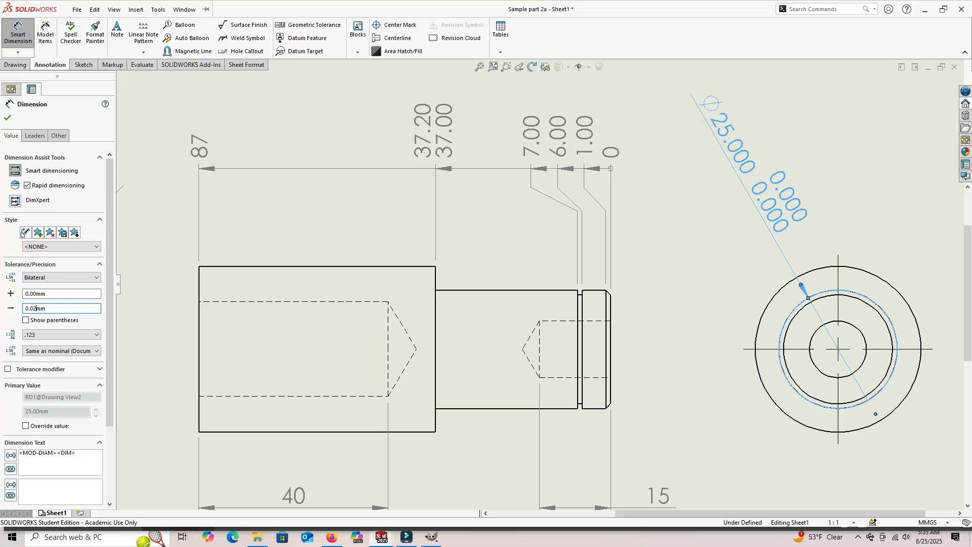
{"action": "left_click", "coordinate": [152, 278]}
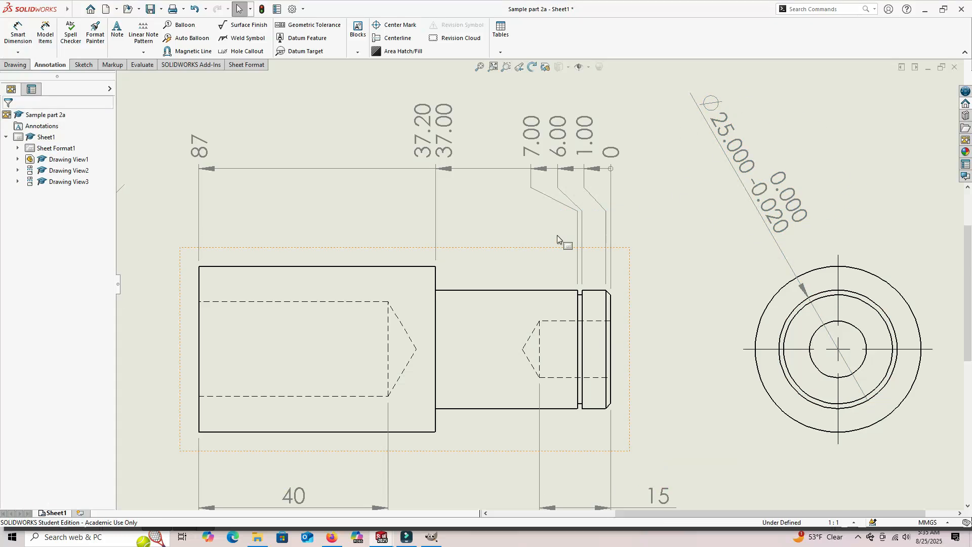
Set the tolerance precision of the smaller shaft section's diameter dimension to two decimals (.12).
{"action": "left_click", "coordinate": [737, 172]}
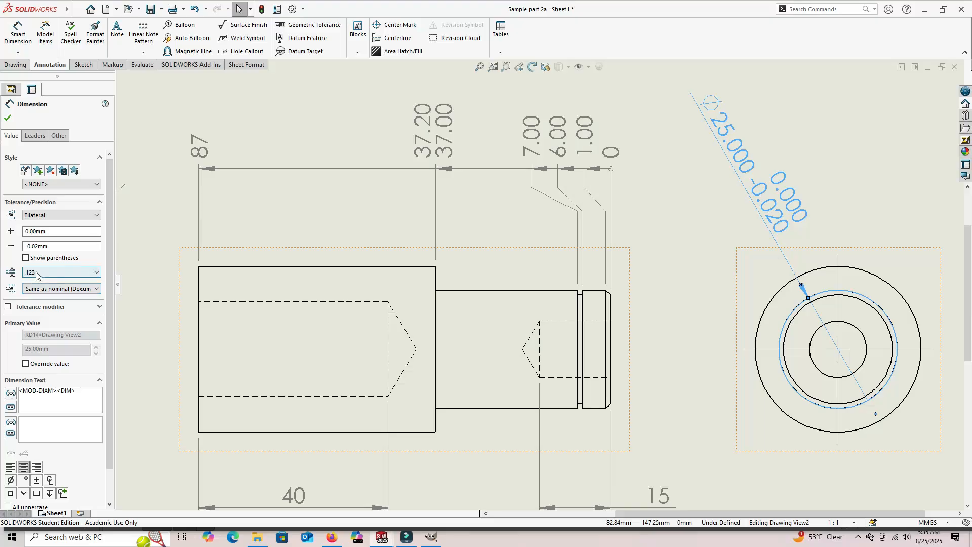
{"action": "left_click", "coordinate": [67, 288]}
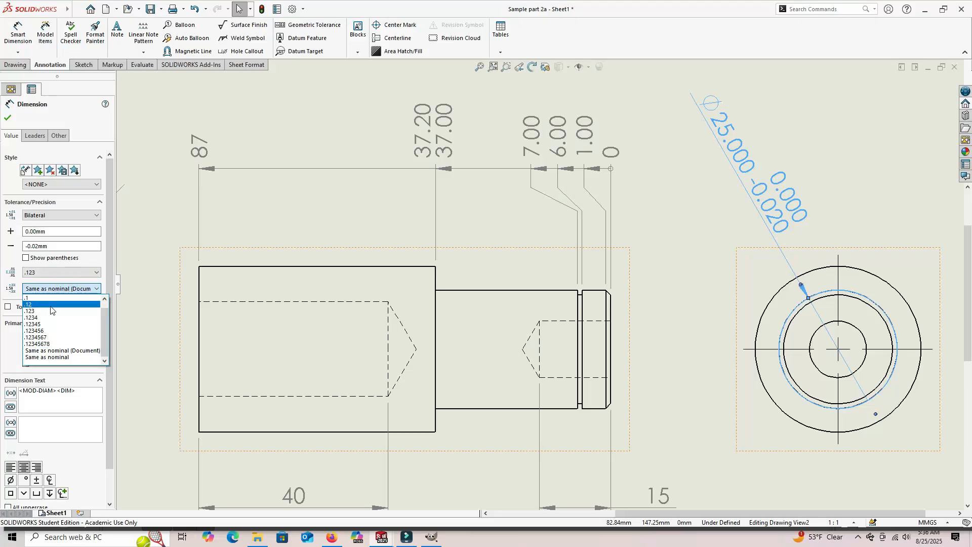
{"action": "left_click", "coordinate": [50, 305]}
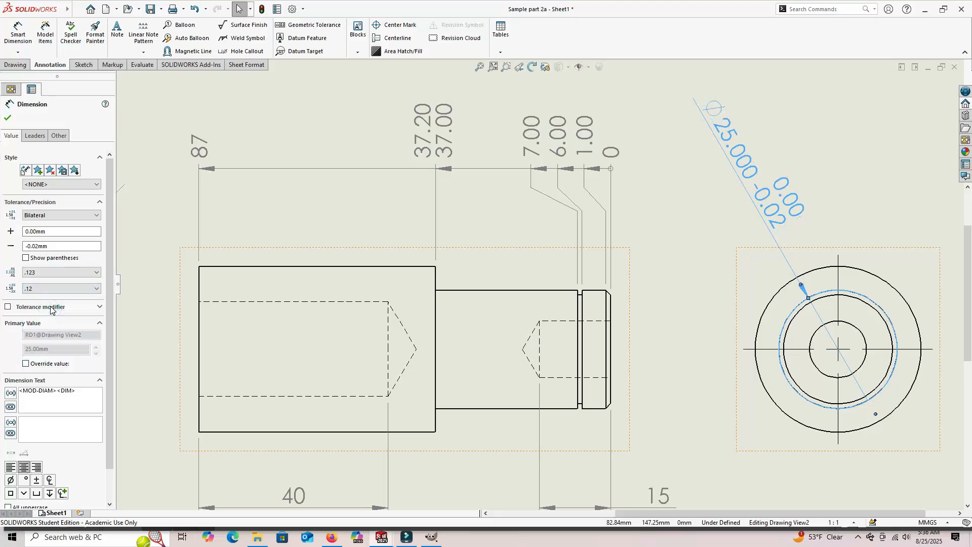
Set the tolerance precision of the smaller shaft section's diameter dimension to Same as nominal.
{"action": "left_click", "coordinate": [63, 273]}
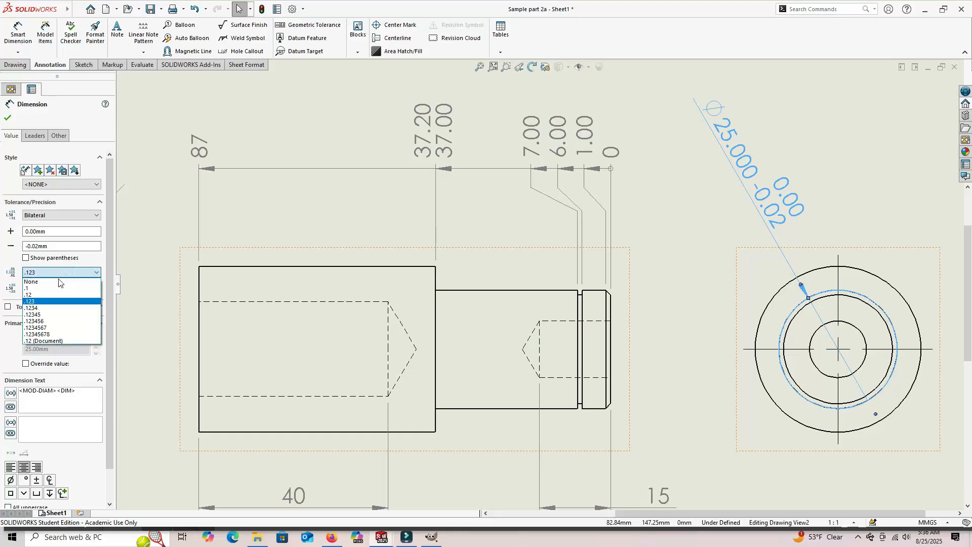
{"action": "left_click", "coordinate": [85, 261]}
{"action": "left_click", "coordinate": [59, 288]}
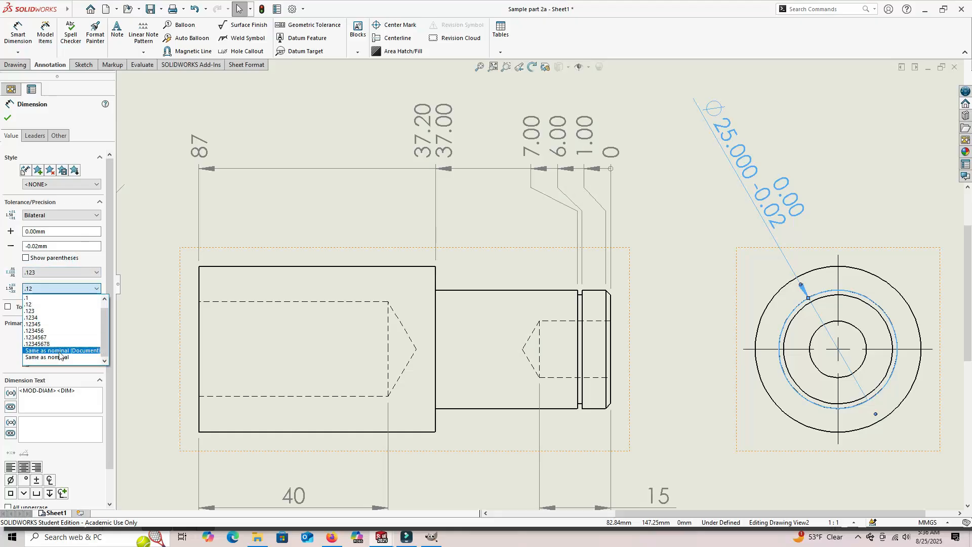
{"action": "left_click", "coordinate": [60, 358]}
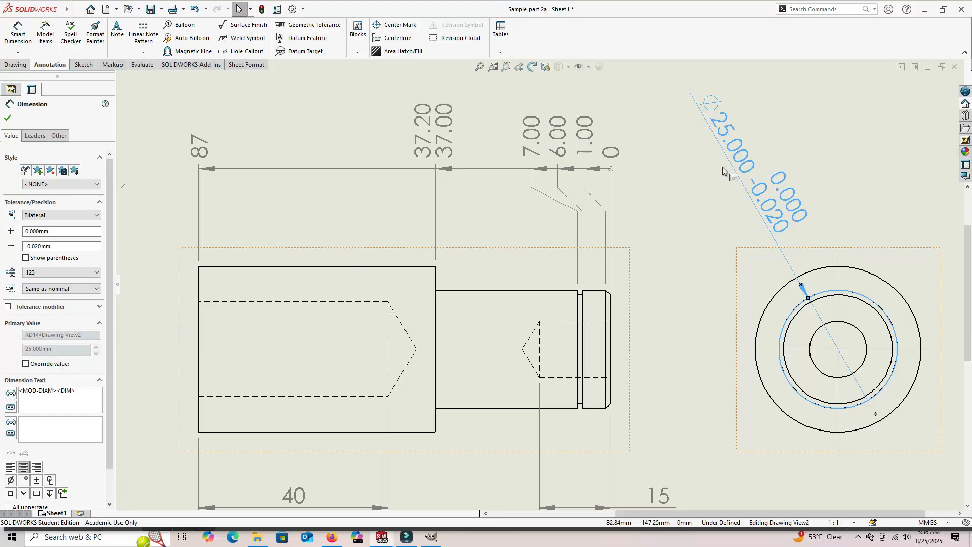
Try the unit precision None on the toleranced diameter dimension, and set it to two decimals (.12) instead.
{"action": "left_click", "coordinate": [61, 272]}
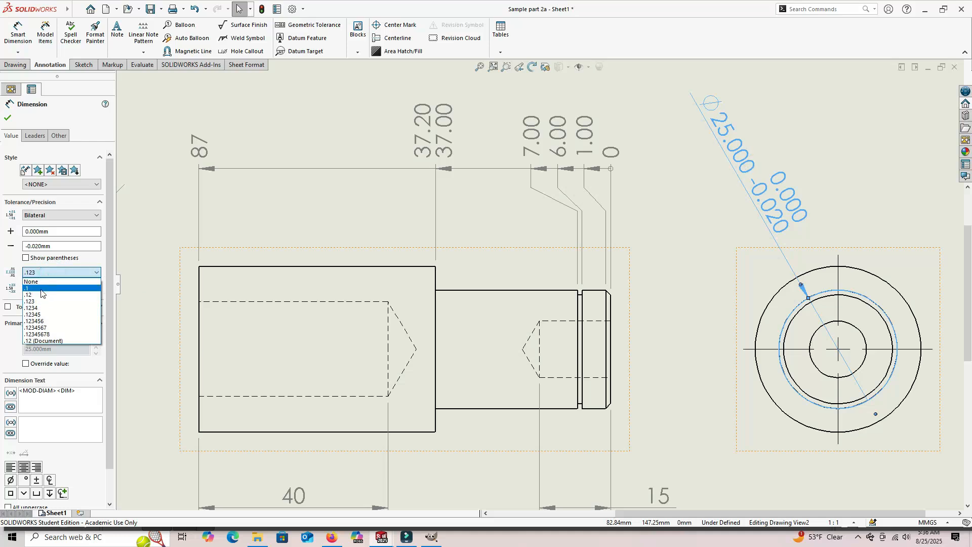
{"action": "left_click", "coordinate": [43, 282]}
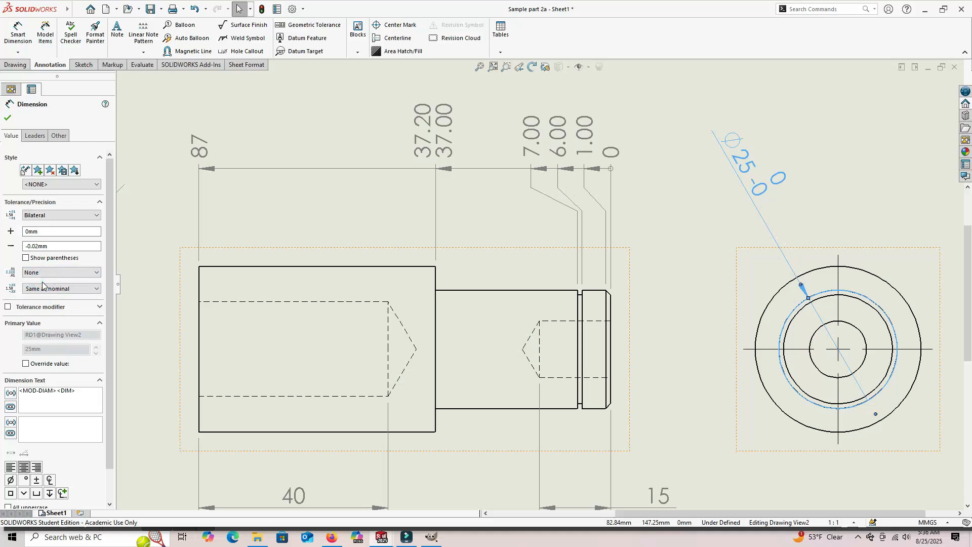
{"action": "left_click", "coordinate": [49, 273]}
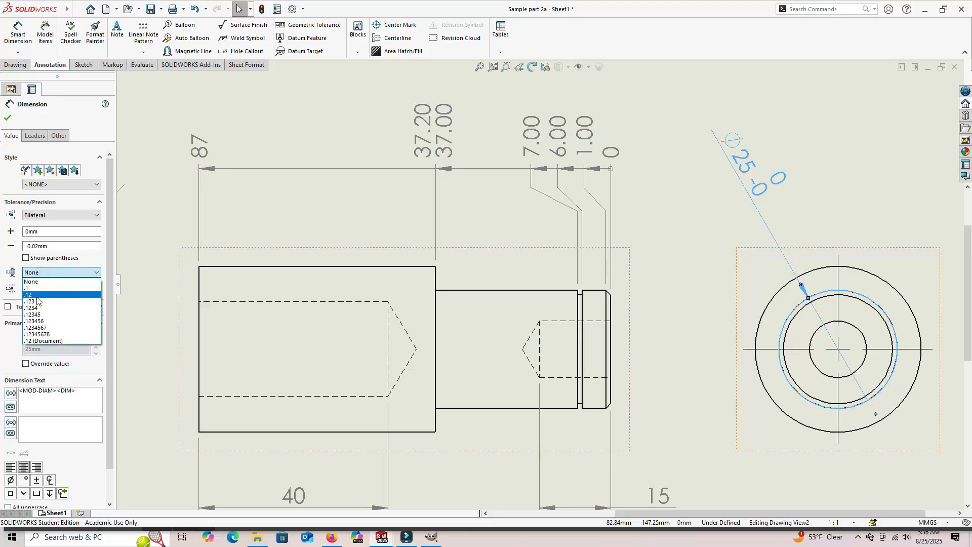
{"action": "left_click", "coordinate": [37, 296]}
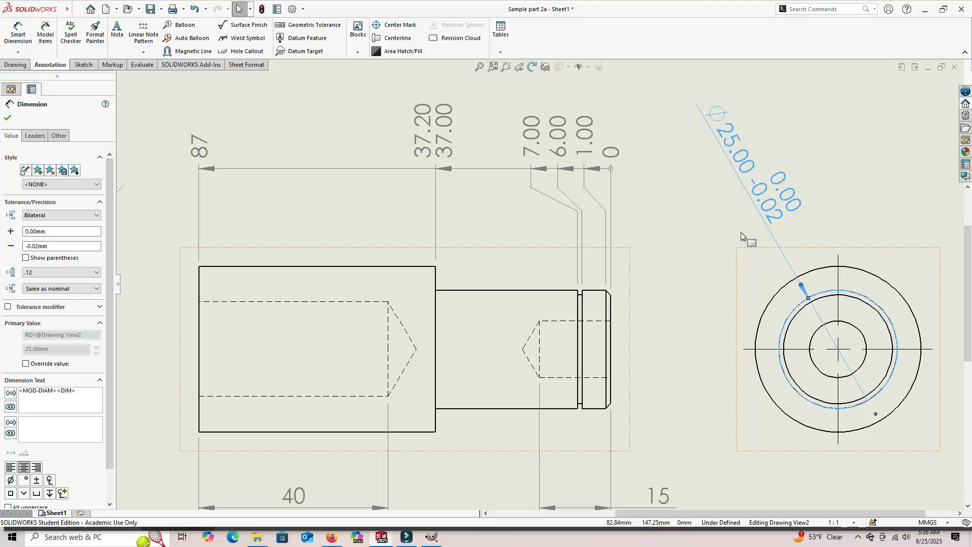
{"action": "middle_click_drag", "start_coordinate": [668, 373], "coordinate": [665, 172]}
{"action": "mouse_move", "coordinate": [691, 390]}
{"action": "middle_mouse_down"}
{"action": "mouse_move", "coordinate": [686, 280]}
{"action": "mouse_move", "coordinate": [719, 261]}
{"action": "mouse_move", "coordinate": [631, 239]}
{"action": "mouse_move", "coordinate": [656, 241]}
{"action": "middle_mouse_up"}
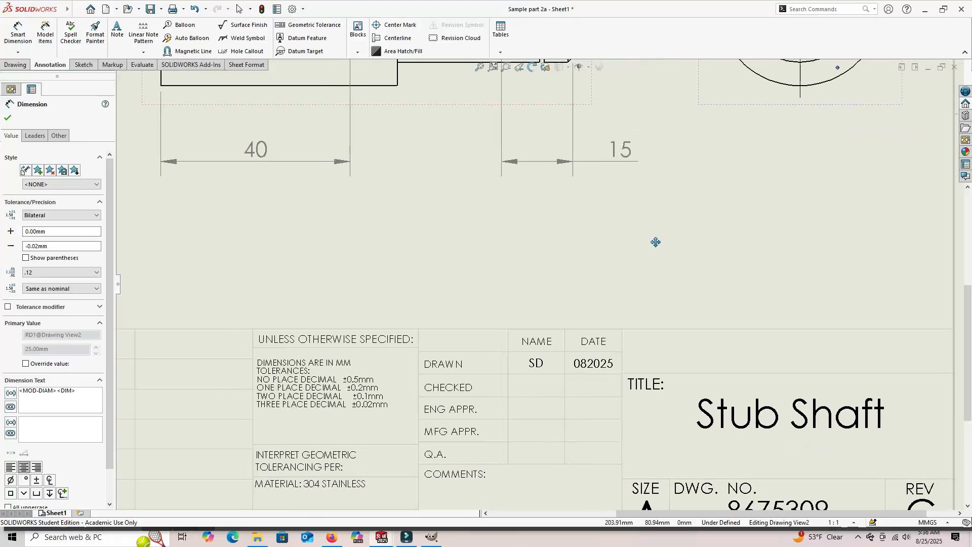
{"action": "scroll", "coordinate": [657, 243], "scroll_direction": "up", "scroll_amount": 3}
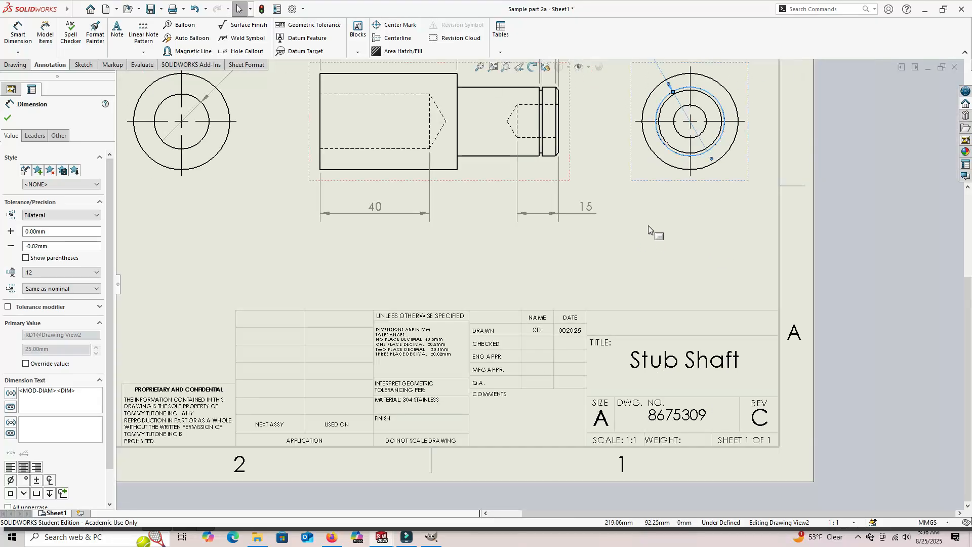
{"action": "scroll", "coordinate": [649, 226], "scroll_direction": "up", "scroll_amount": 3}
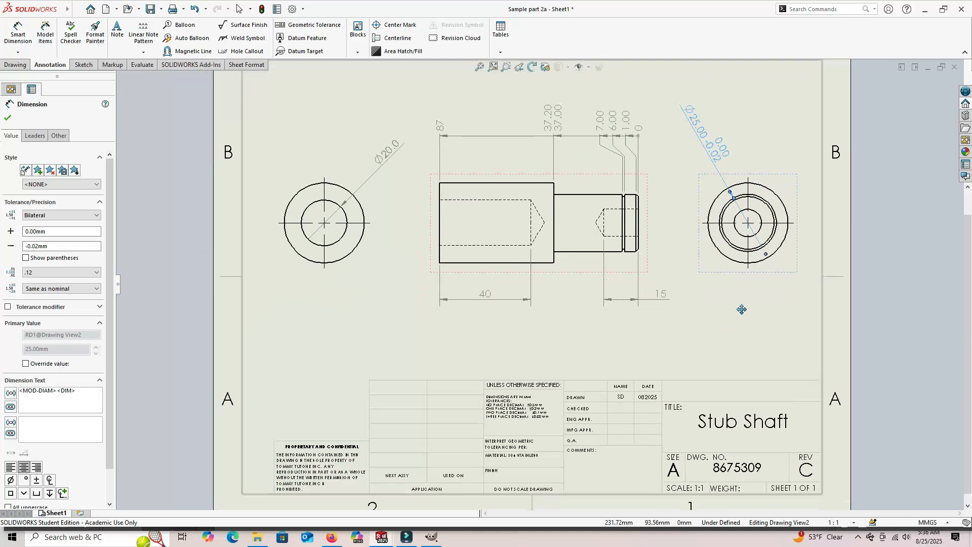
{"action": "mouse_move", "coordinate": [742, 309]}
{"action": "middle_mouse_down"}
{"action": "mouse_move", "coordinate": [731, 303]}
{"action": "mouse_move", "coordinate": [689, 324]}
{"action": "mouse_move", "coordinate": [743, 297]}
{"action": "middle_mouse_up"}
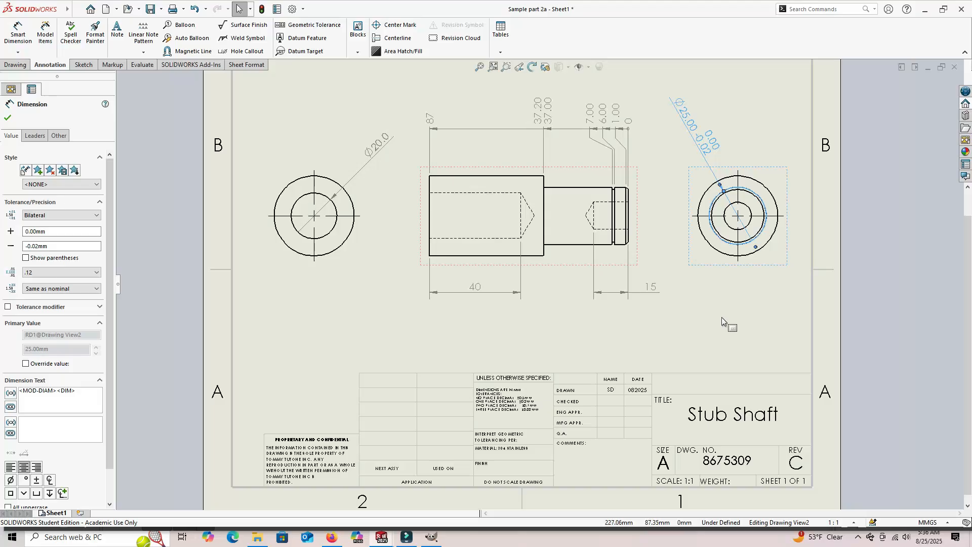